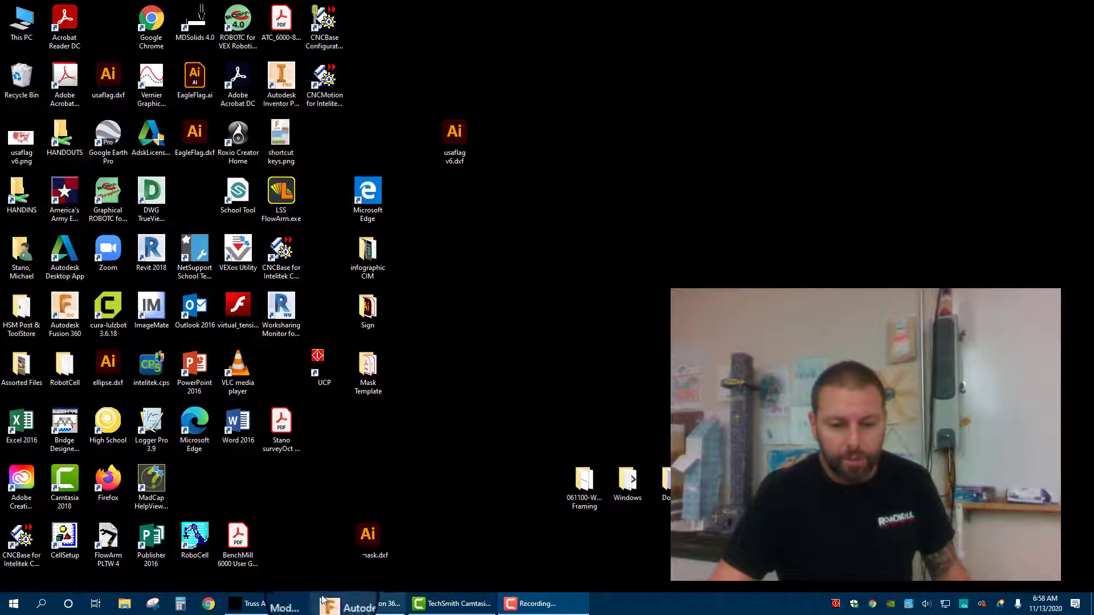
- Switch to the truss analysis program and compute the member forces and support reactions of the loaded triangular truss
click(273, 604)
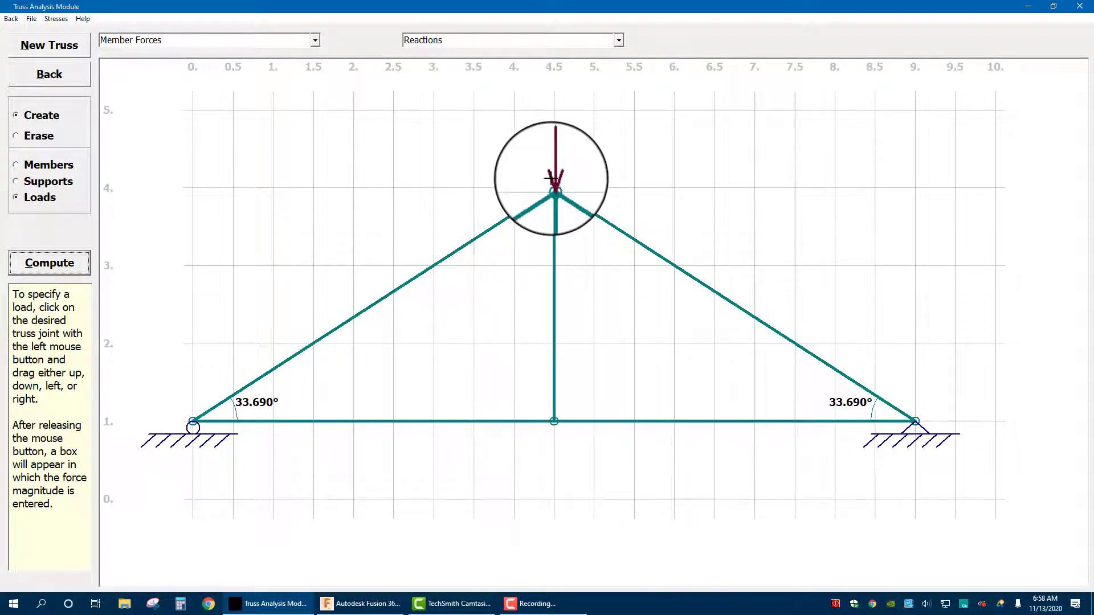
click(21, 265)
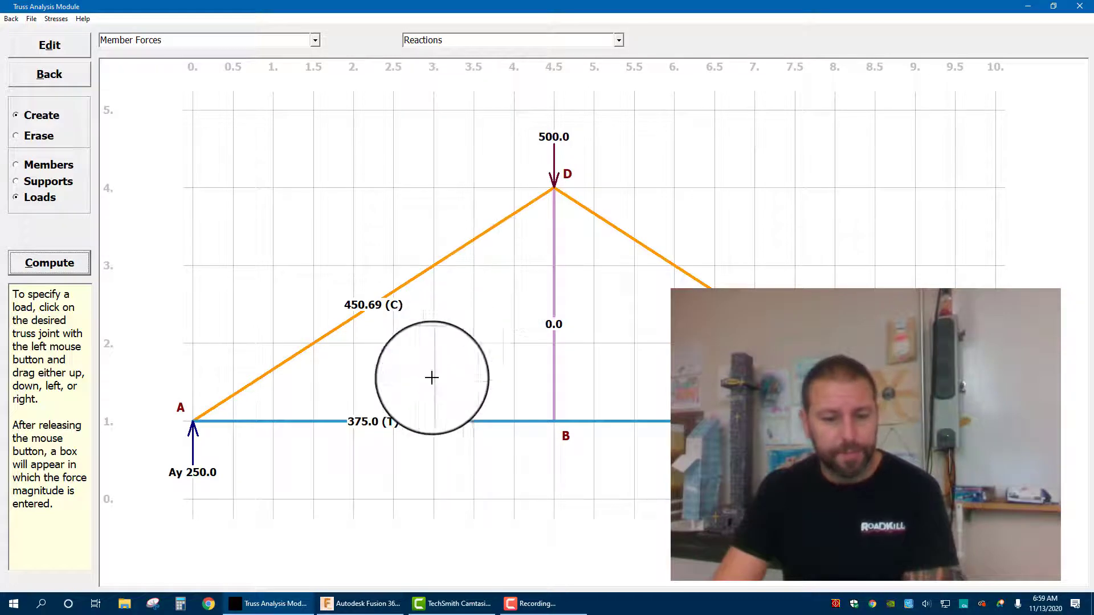
- Switch to Fusion 360 and start a new sketch on the horizontal XY origin plane
click(376, 604)
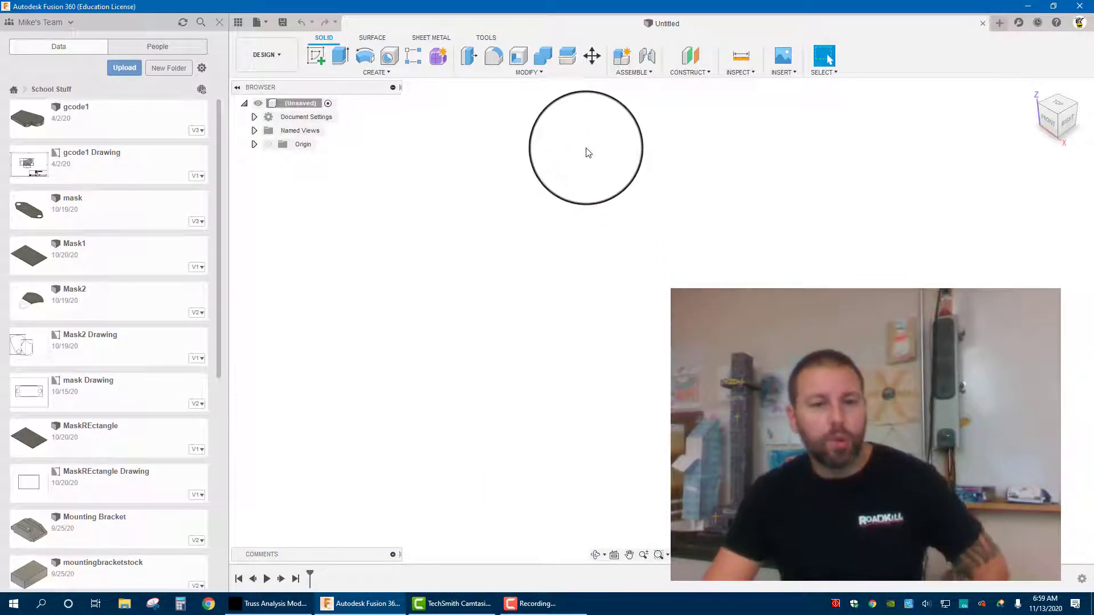
click(315, 55)
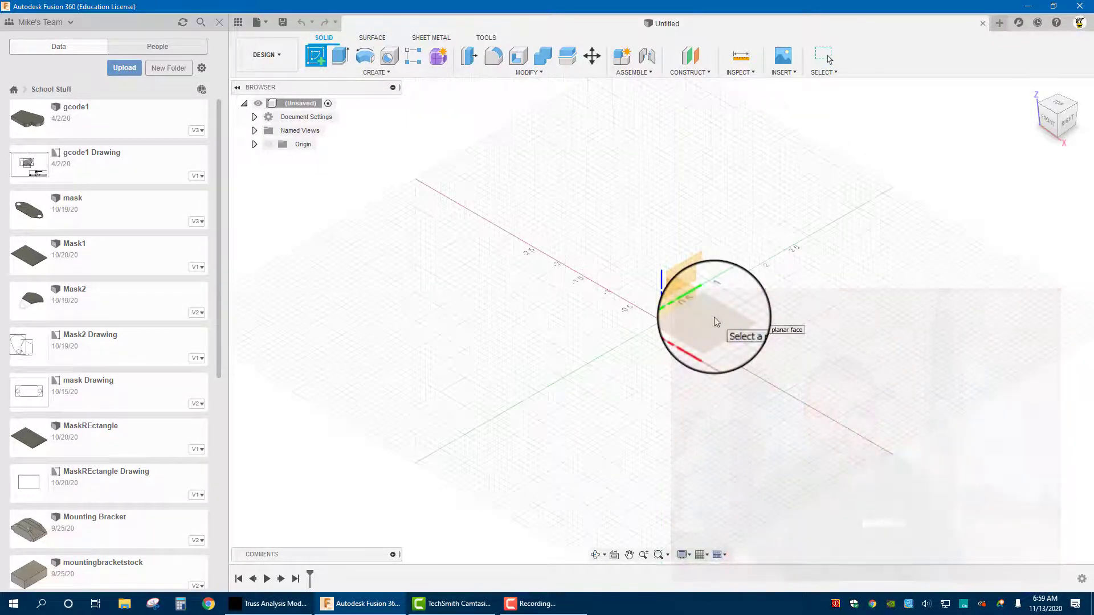
click(715, 318)
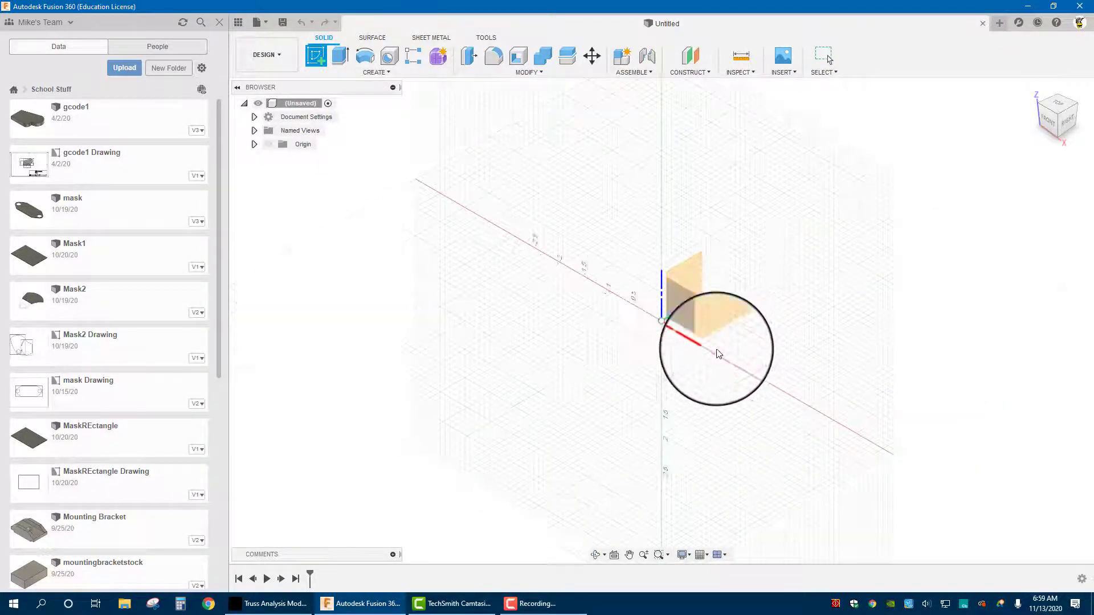
click(706, 317)
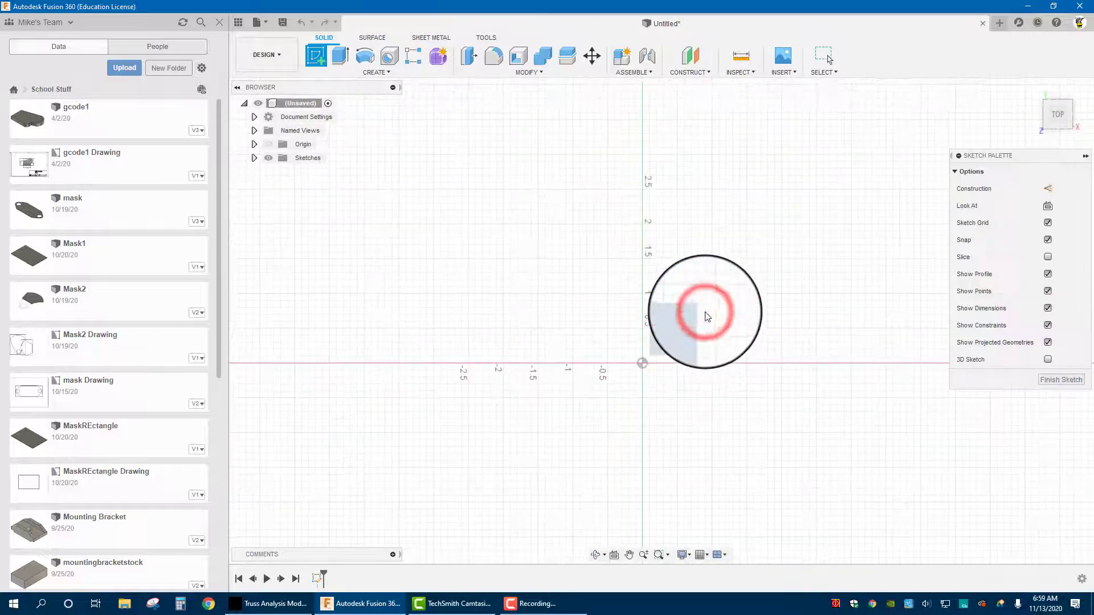
mouse_move(484, 361)
middle_down()
mouse_move(415, 370)
mouse_move(450, 368)
mouse_move(431, 367)
mouse_move(437, 374)
middle_up()
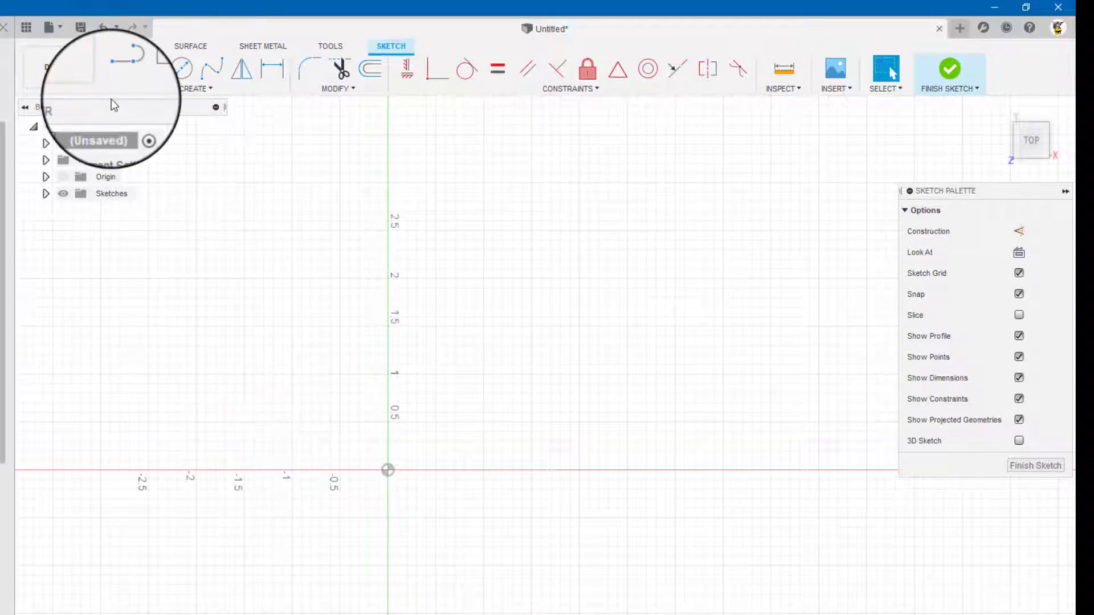
- Draw a circle with a 0.175 in diameter centred on the sketch origin
click(181, 69)
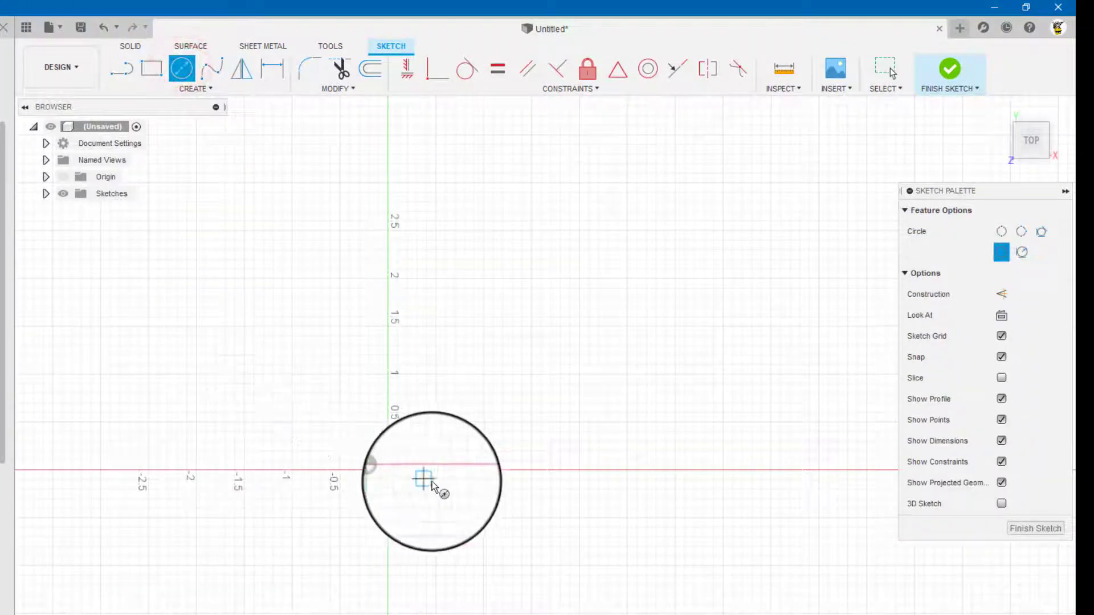
scroll(389, 476, up, 3)
click(390, 475)
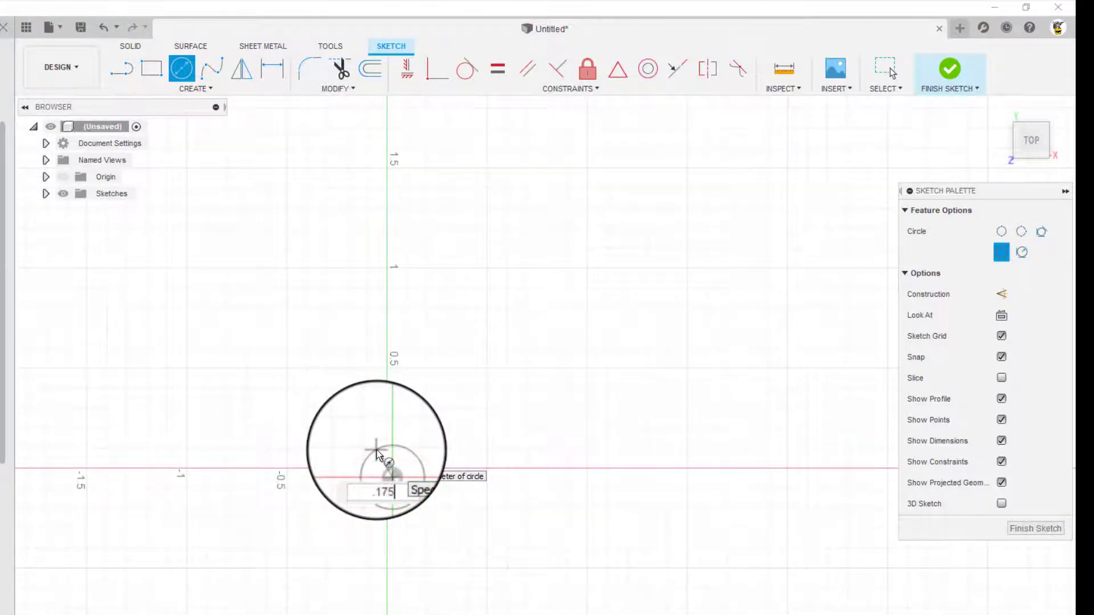
key(Return)
key(Escape)
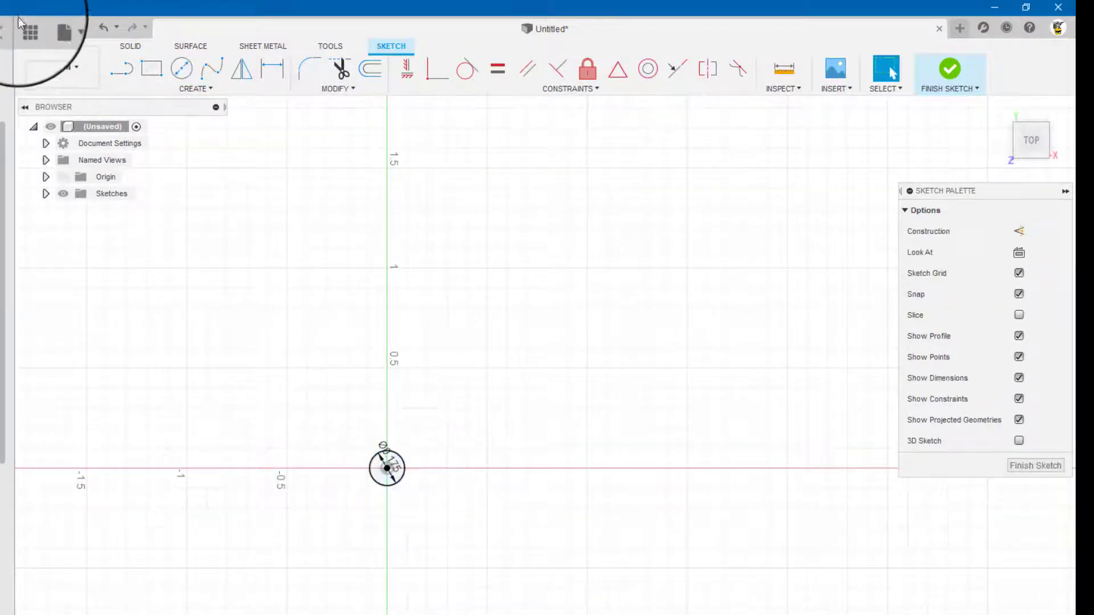
- Add a concentric circle with a 0.5 in diameter around the small circle at the origin
click(188, 68)
click(388, 469)
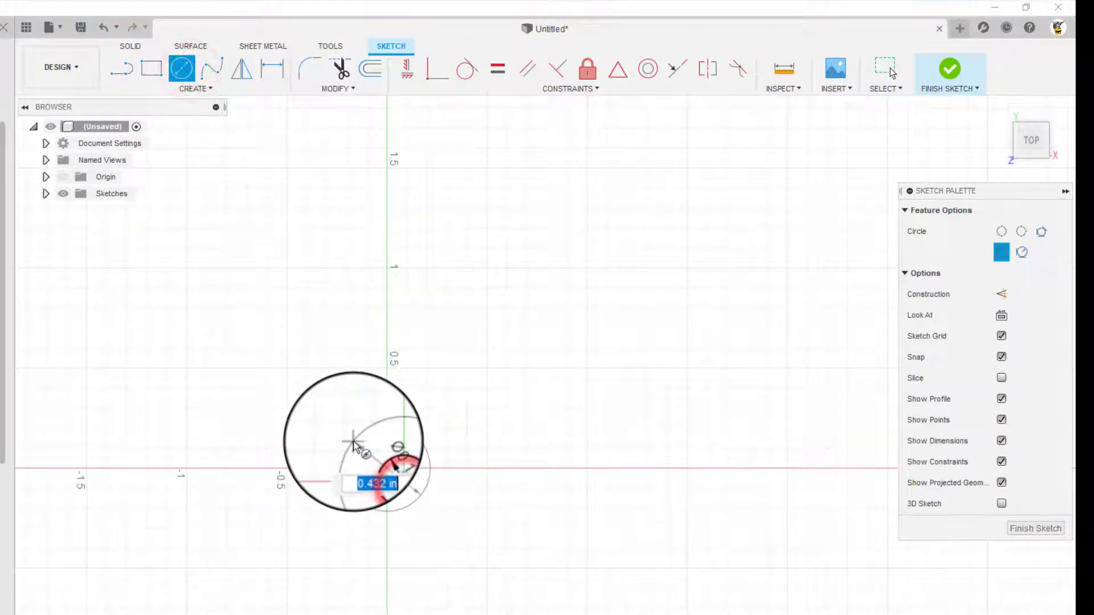
text(0.5)
key(Return)
key(Escape)
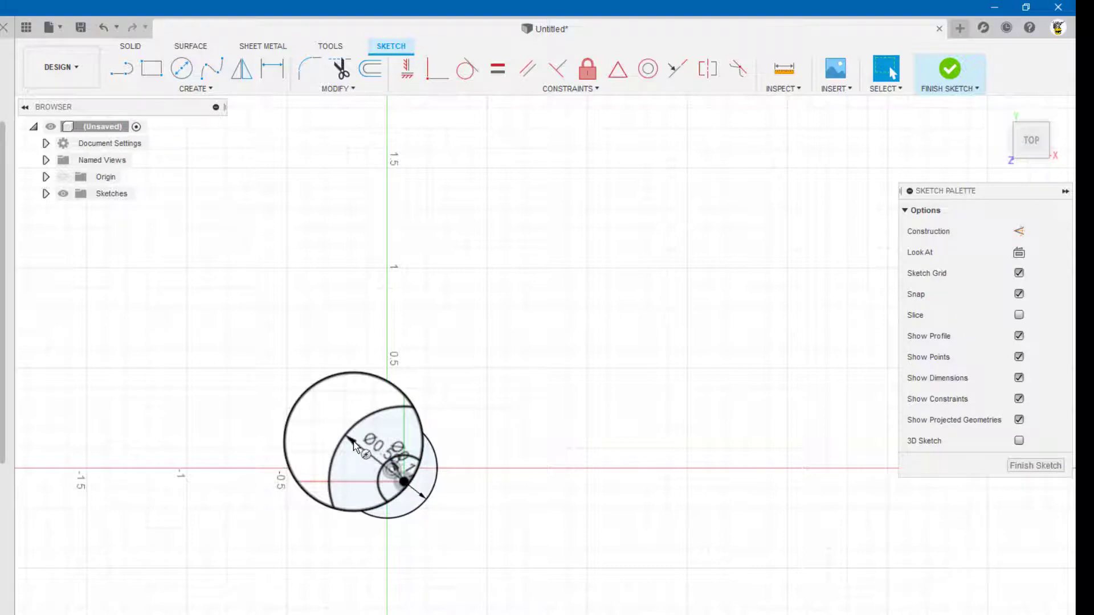
- Draw a 0.175 in diameter circle centred on the horizontal axis, well to the right of the origin circles
scroll(439, 439, down, 4)
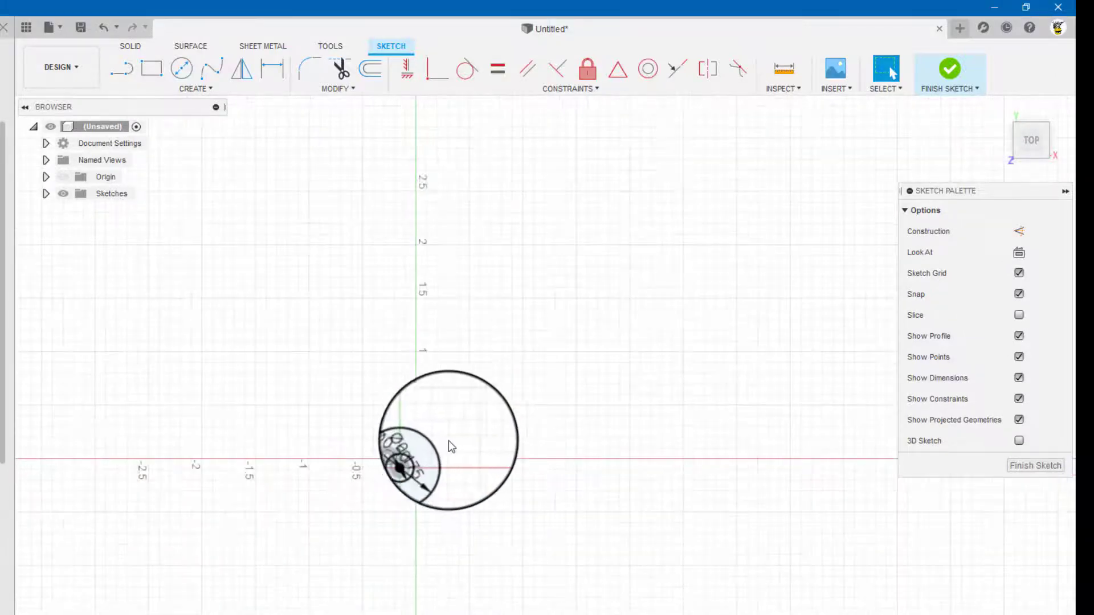
scroll(523, 456, down, 4)
middle_drag(569, 471, 336, 540)
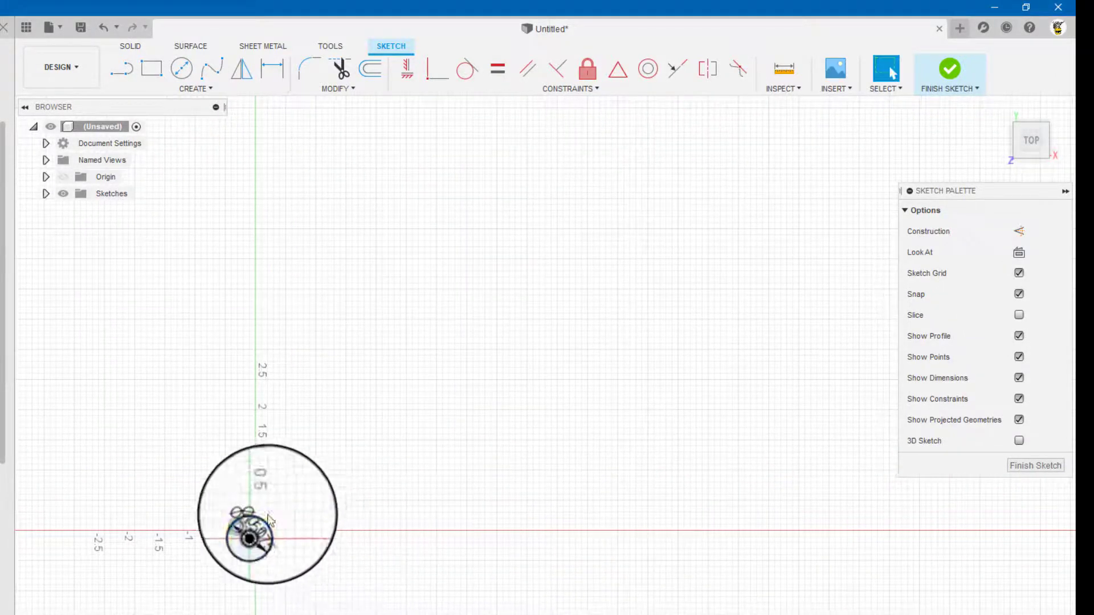
click(178, 71)
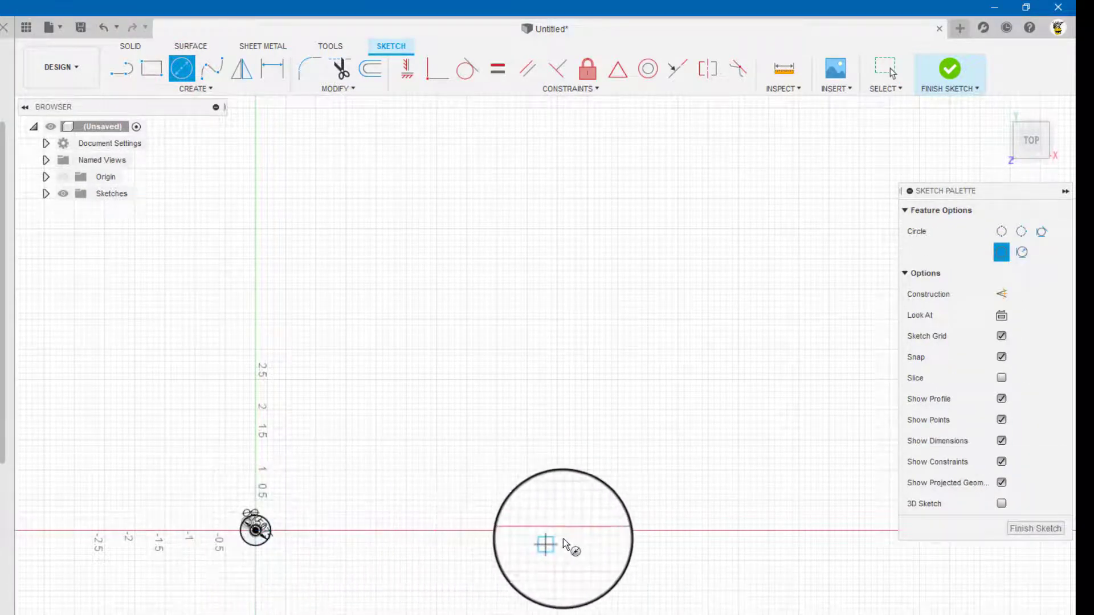
click(575, 533)
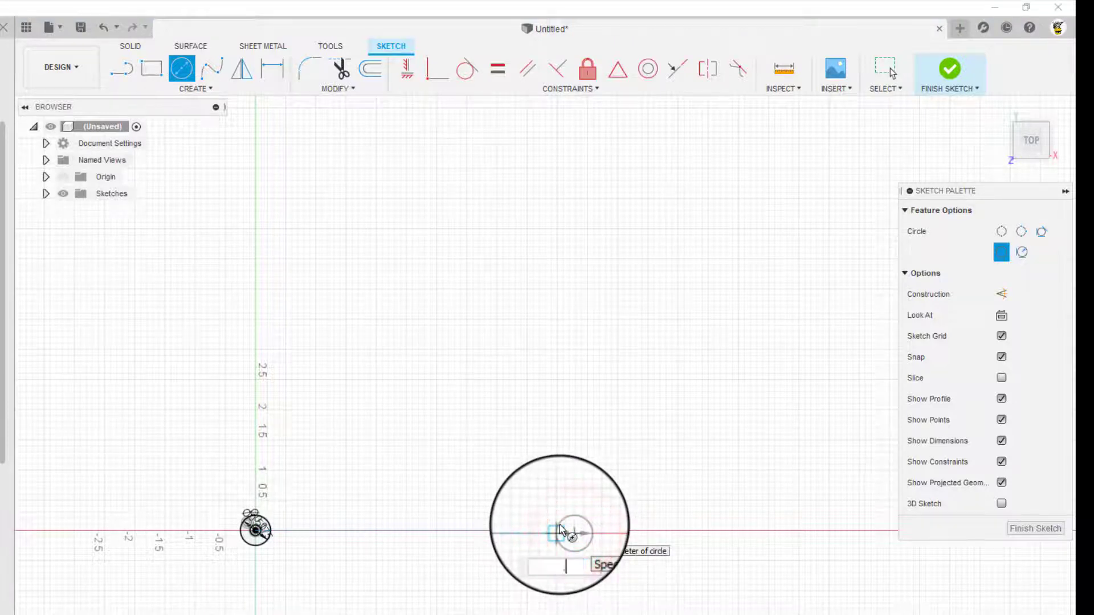
text(.175)
key(Return)
key(Escape)
- Add a concentric 0.5 in diameter circle around the small circle on the horizontal axis right of the origin
scroll(557, 540, up, 1)
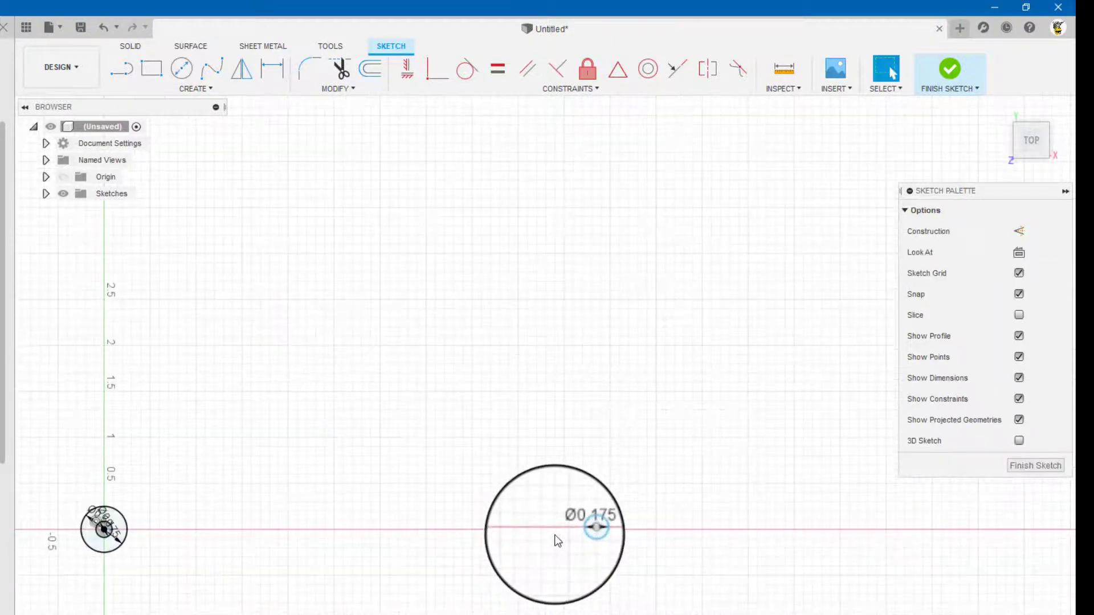
middle_drag(557, 540, 579, 468)
click(182, 69)
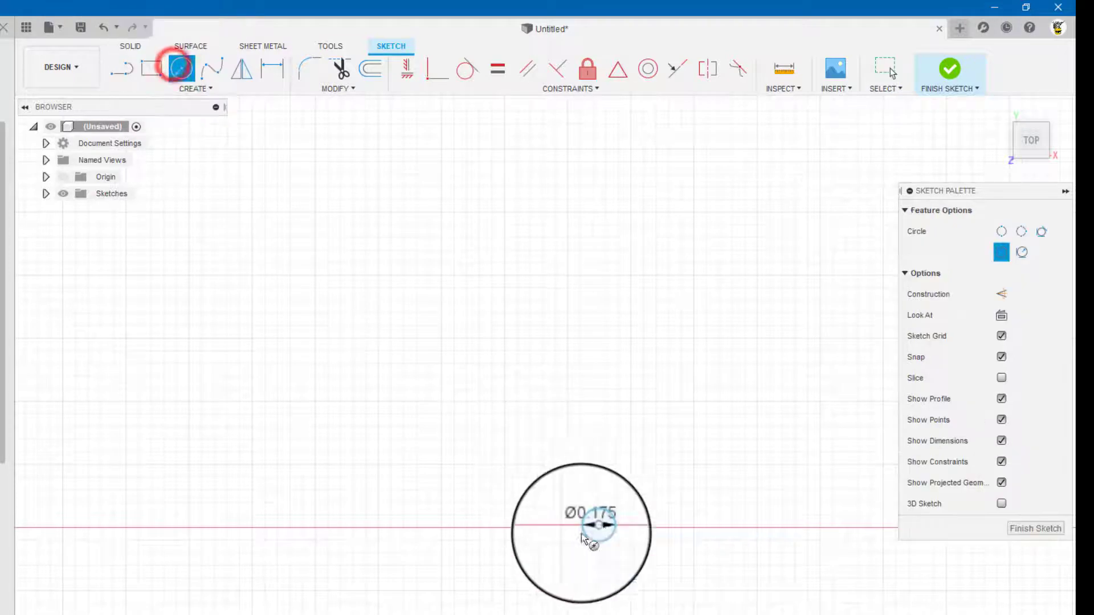
click(596, 526)
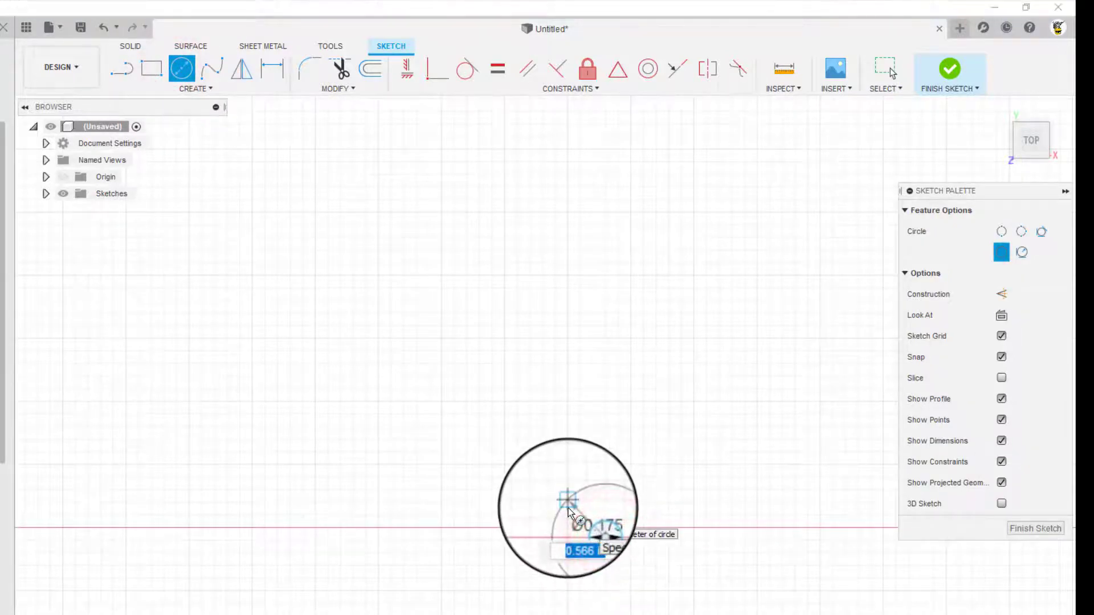
text(.5)
key(Escape)
- Dimension the horizontal distance between the centres of the two circle pairs as 4.5 in
scroll(570, 520, down, 3)
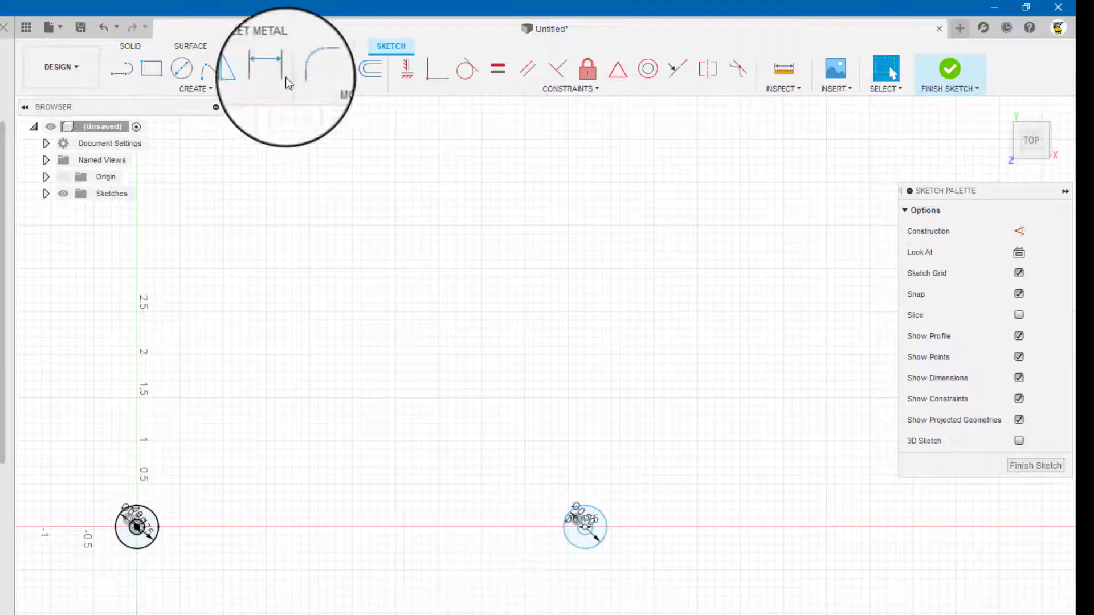
click(272, 69)
click(137, 527)
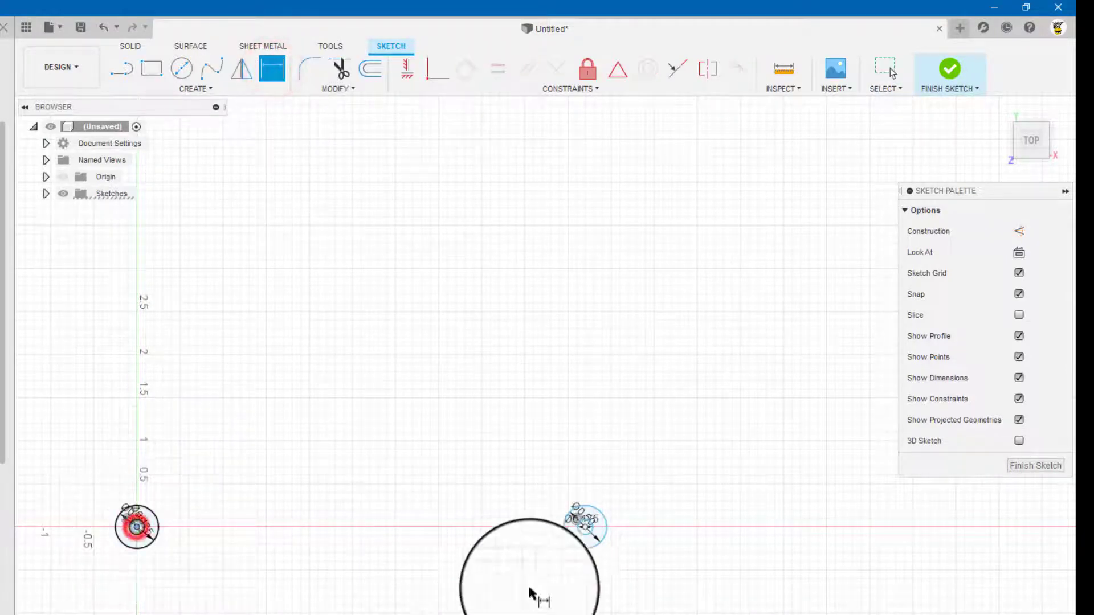
click(587, 528)
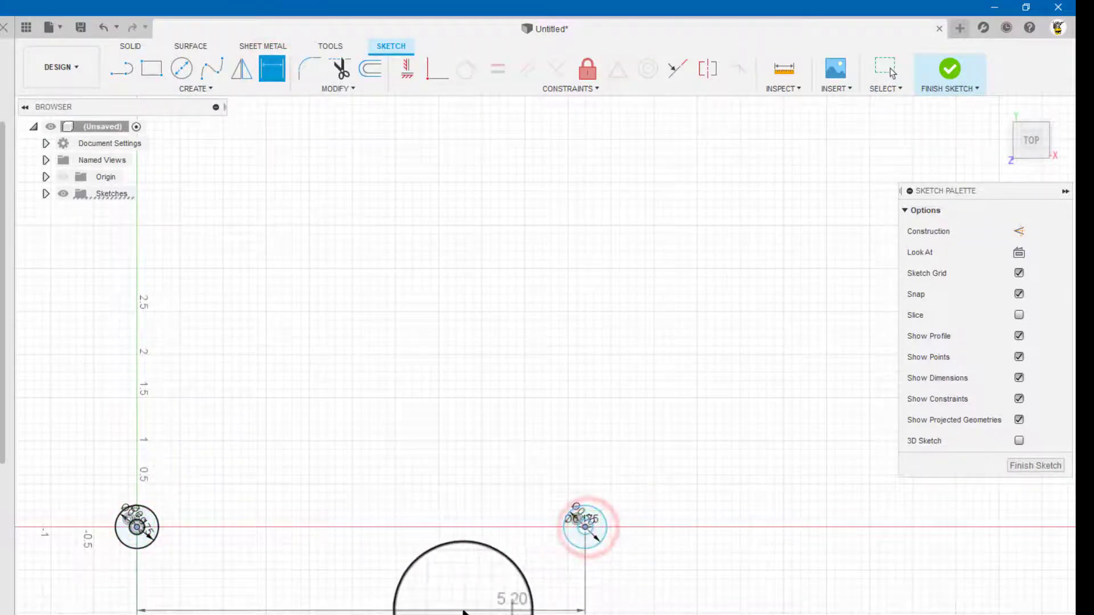
click(462, 608)
text(4.5)
key(Return)
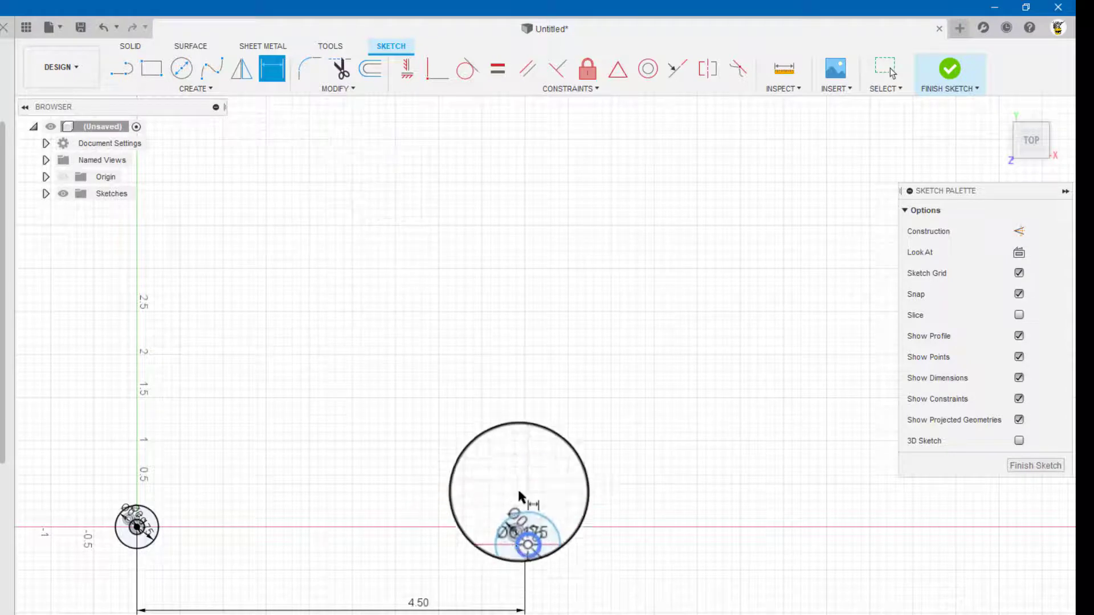
- Draw a 0.175 in diameter circle directly above the right-hand circle pair for the truss's peak joint
click(181, 68)
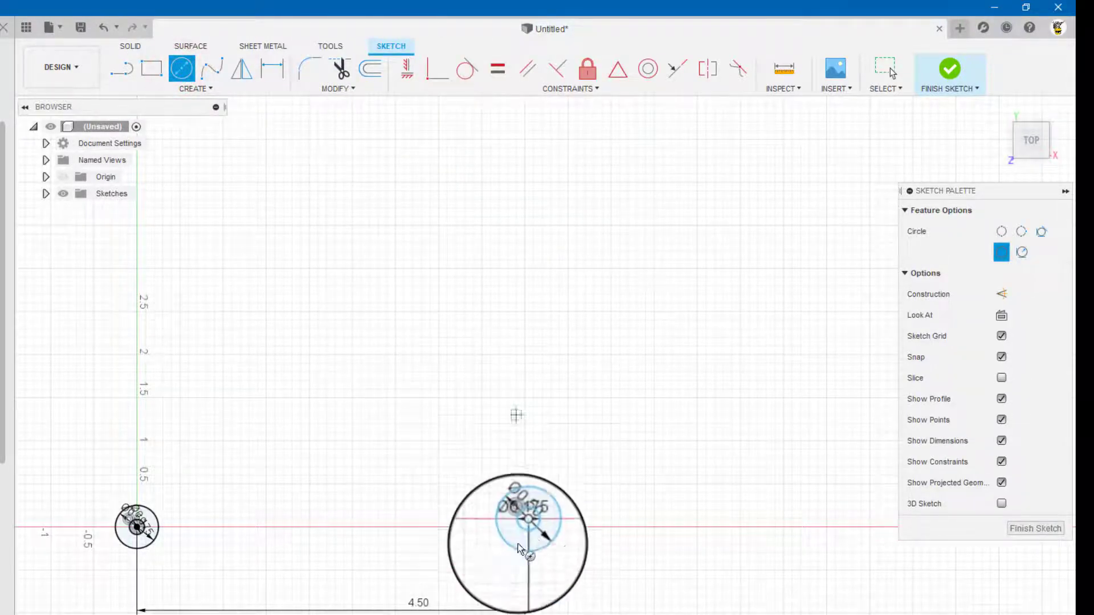
scroll(527, 532, up, 2)
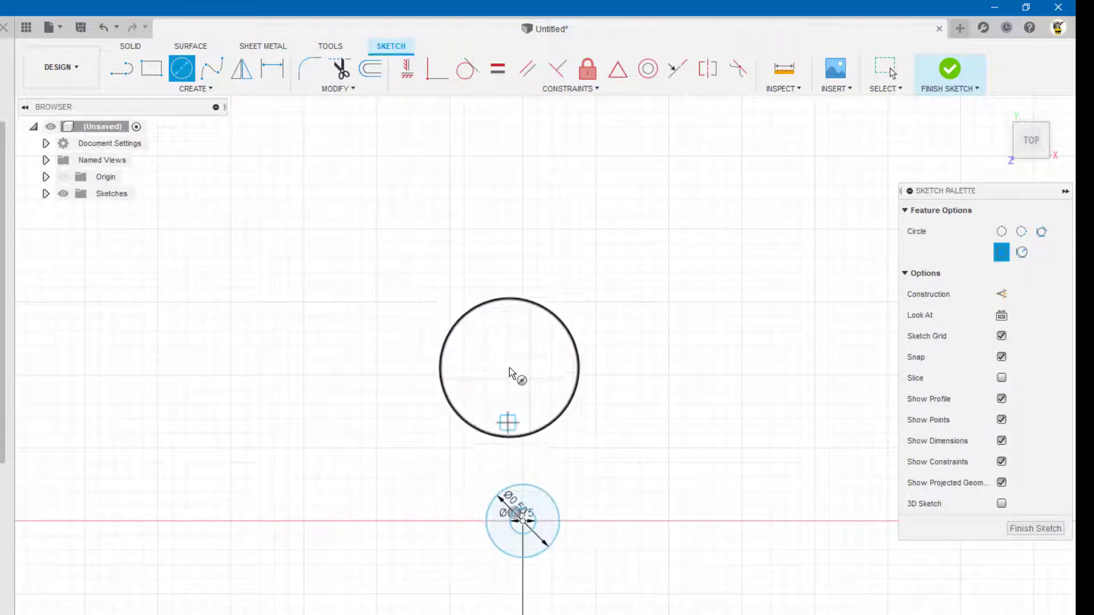
mouse_move(525, 220)
middle_down()
mouse_move(547, 410)
mouse_move(535, 386)
middle_up()
click(553, 409)
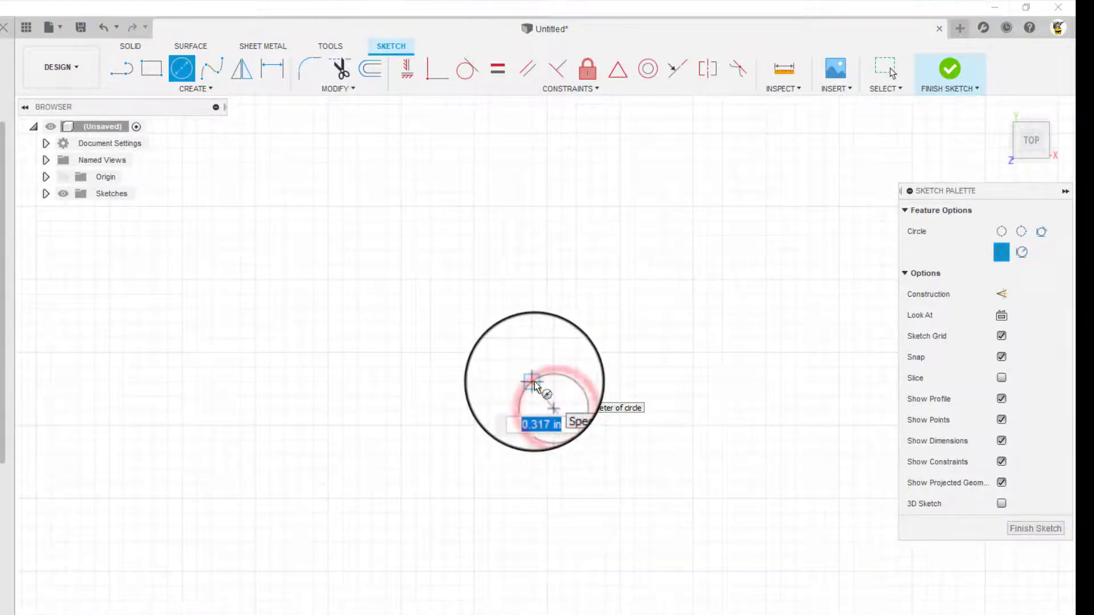
text(.175)
key(Return)
key(Escape)
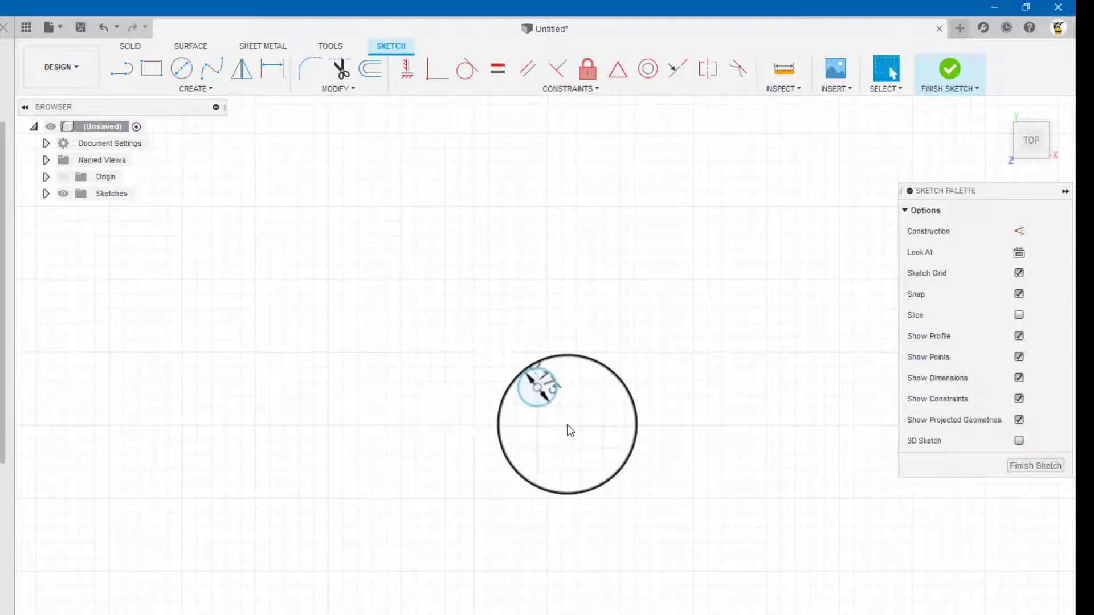
- Add a concentric 0.5 in diameter circle around the small circle at the peak joint
click(181, 68)
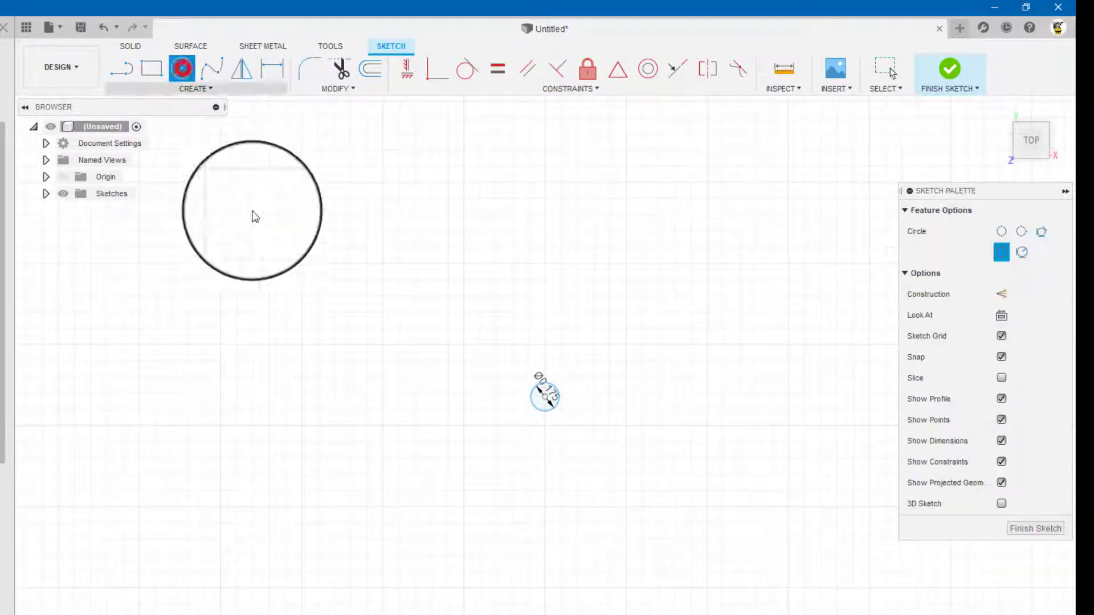
click(545, 396)
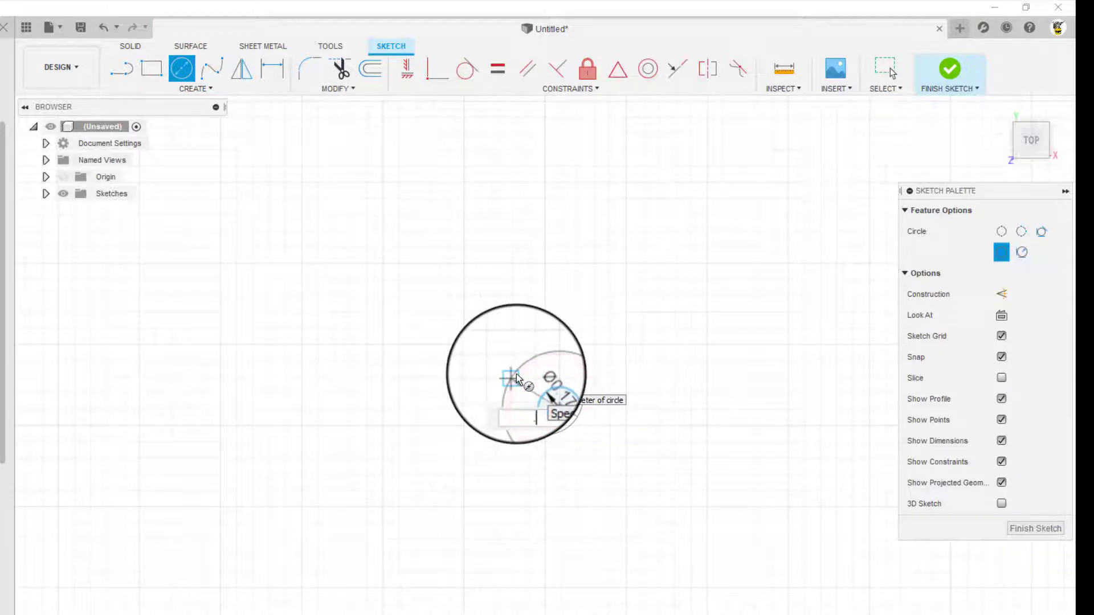
key(Escape)
- Dimension the vertical distance between the centres of the lower right circle pair and the peak circles as 3 in
drag(516, 373, 498, 429)
scroll(488, 478, up, 2)
scroll(490, 479, down, 4)
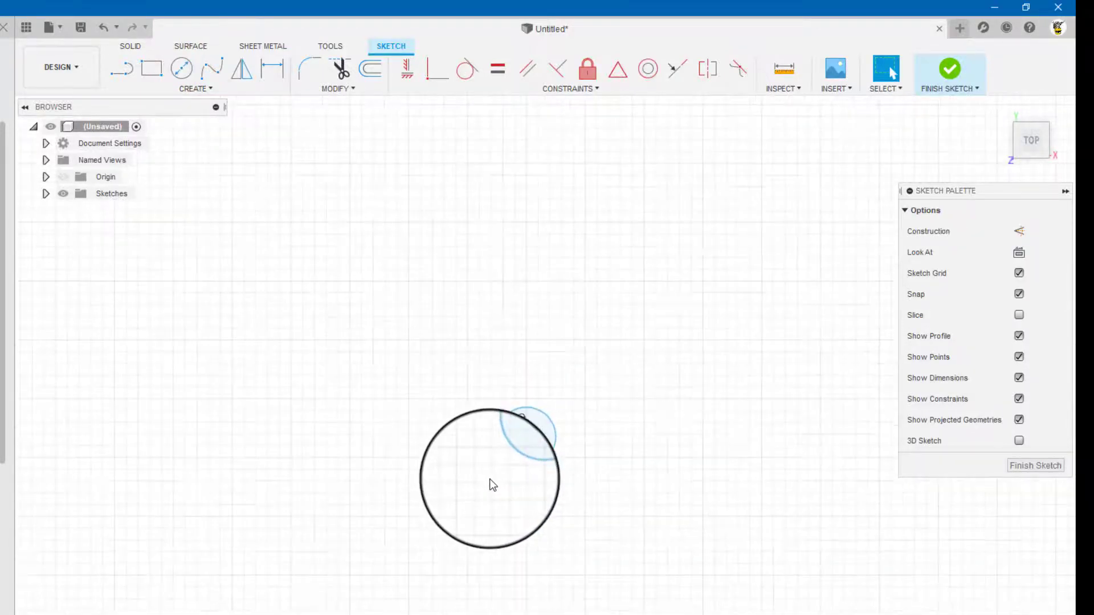
mouse_move(490, 479)
middle_down()
mouse_move(464, 549)
mouse_move(516, 456)
middle_up()
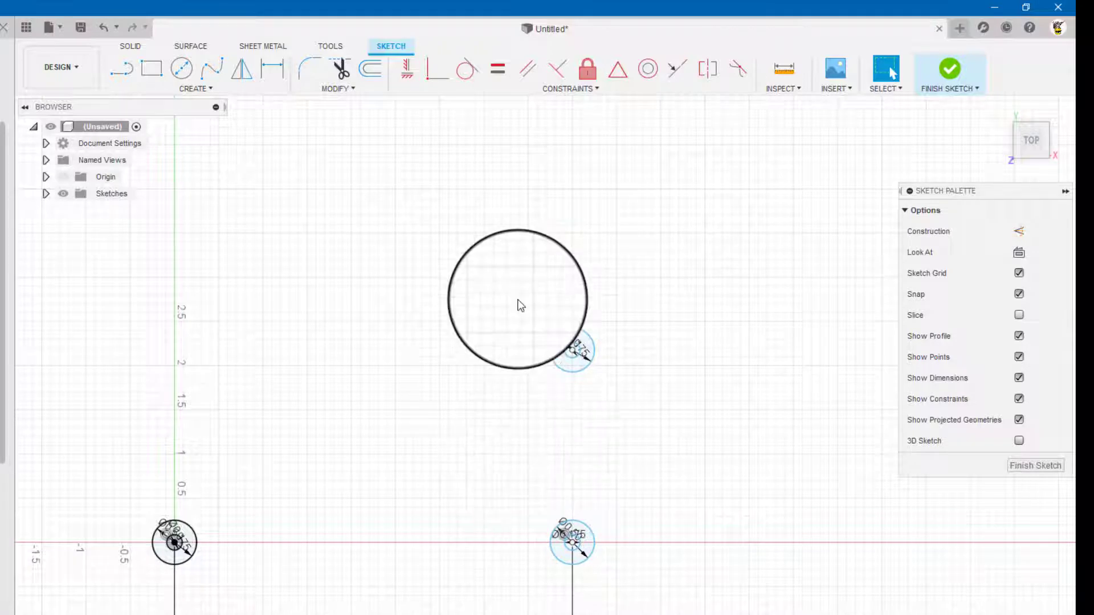
click(271, 69)
click(572, 544)
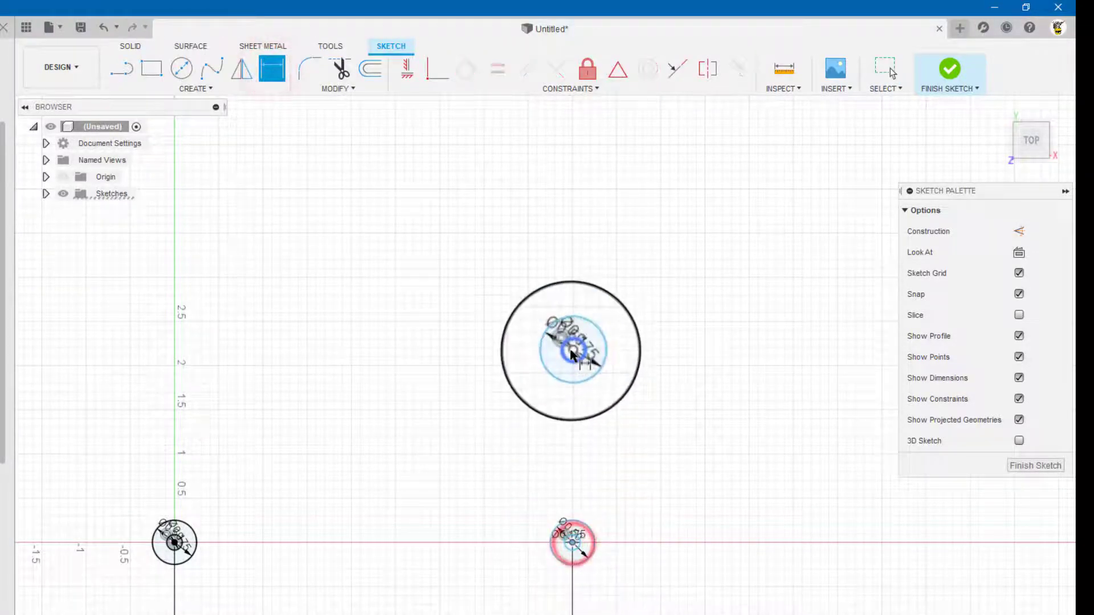
click(572, 349)
click(678, 402)
text(3)
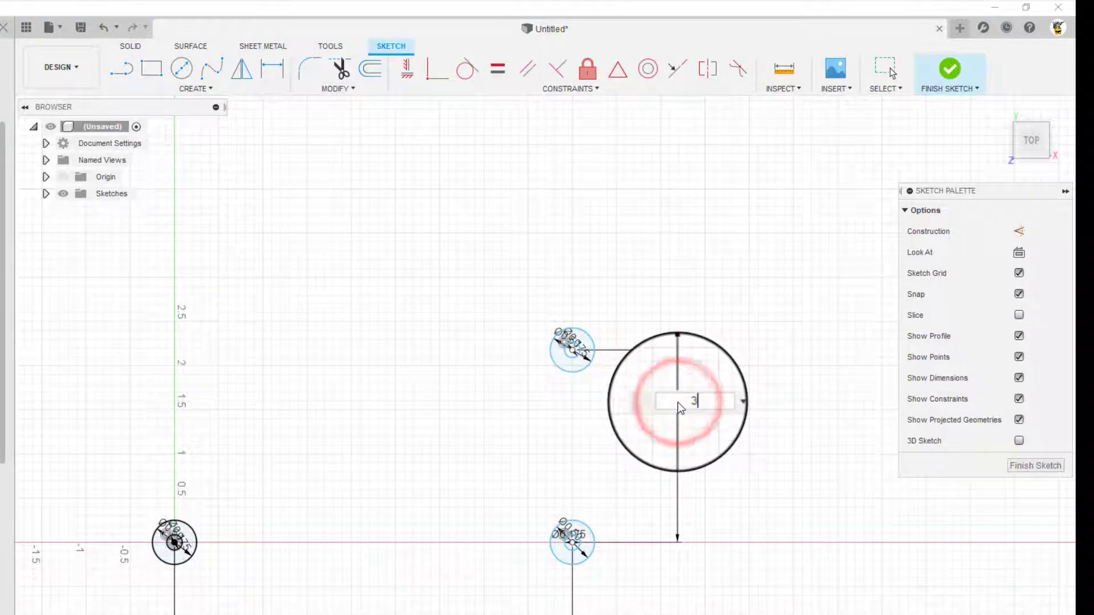
key(Return)
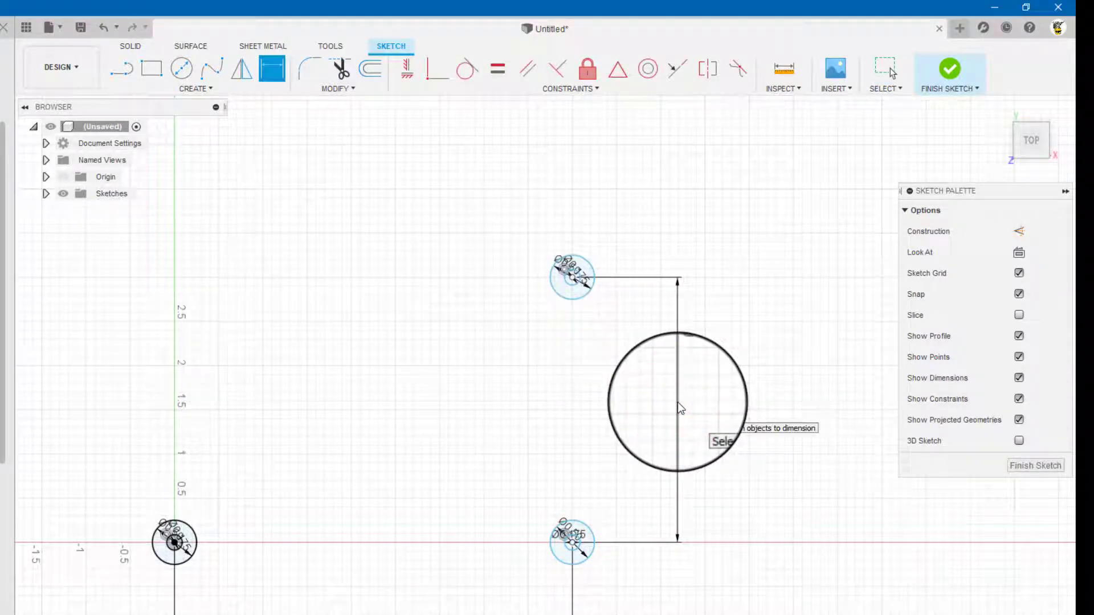
drag(678, 401, 654, 364)
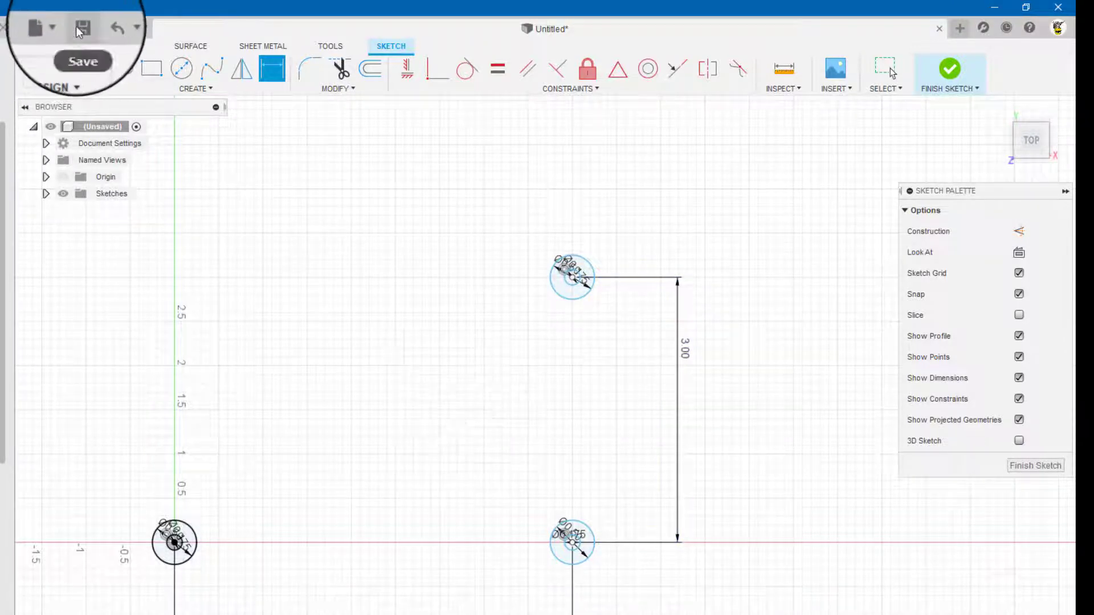
- Save the design under the name Truss1
click(81, 27)
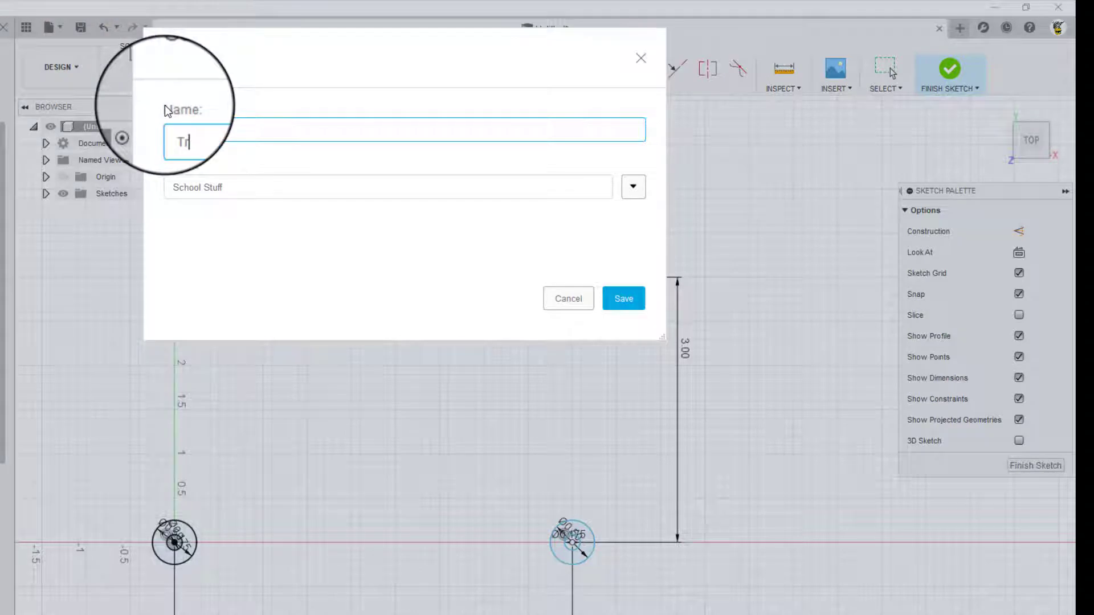
text(Truss1)
key(Return)
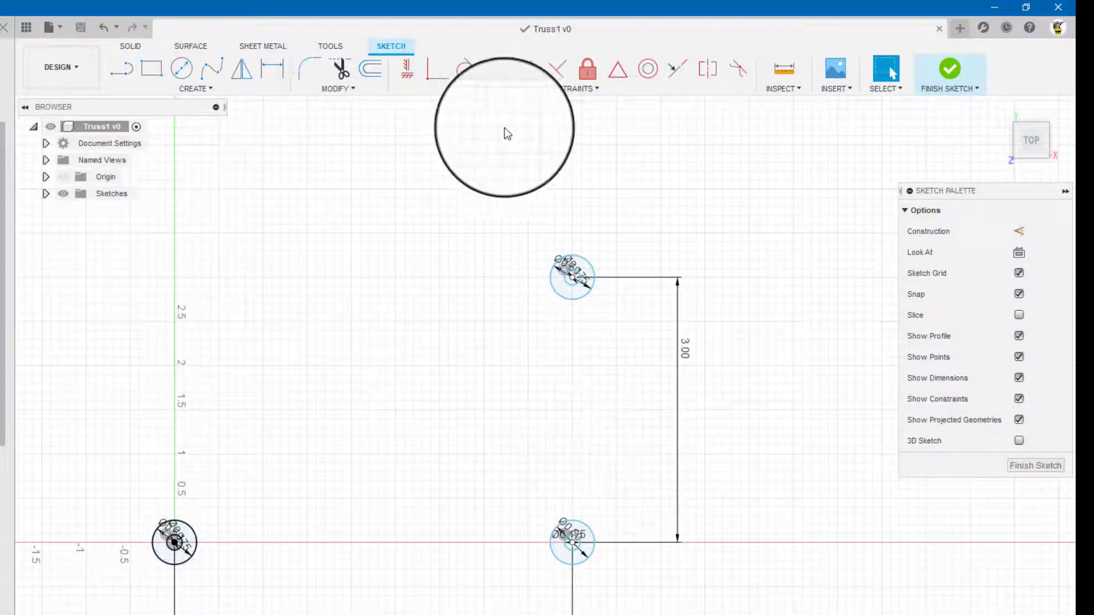
- Draw a closed triangle of construction lines connecting the centres of the three joint circle pairs
click(125, 69)
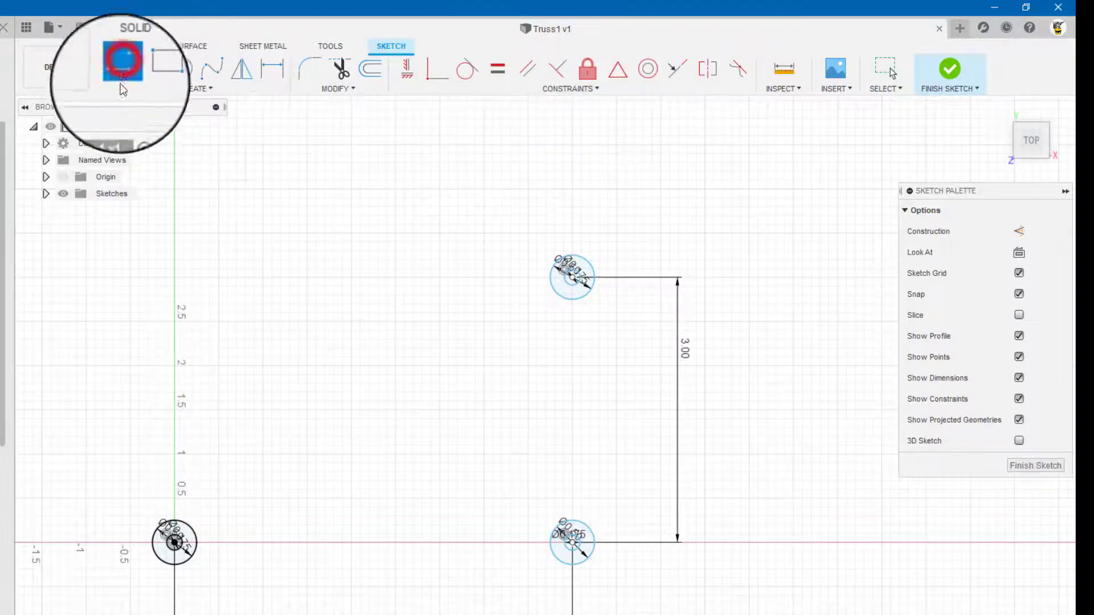
click(1018, 231)
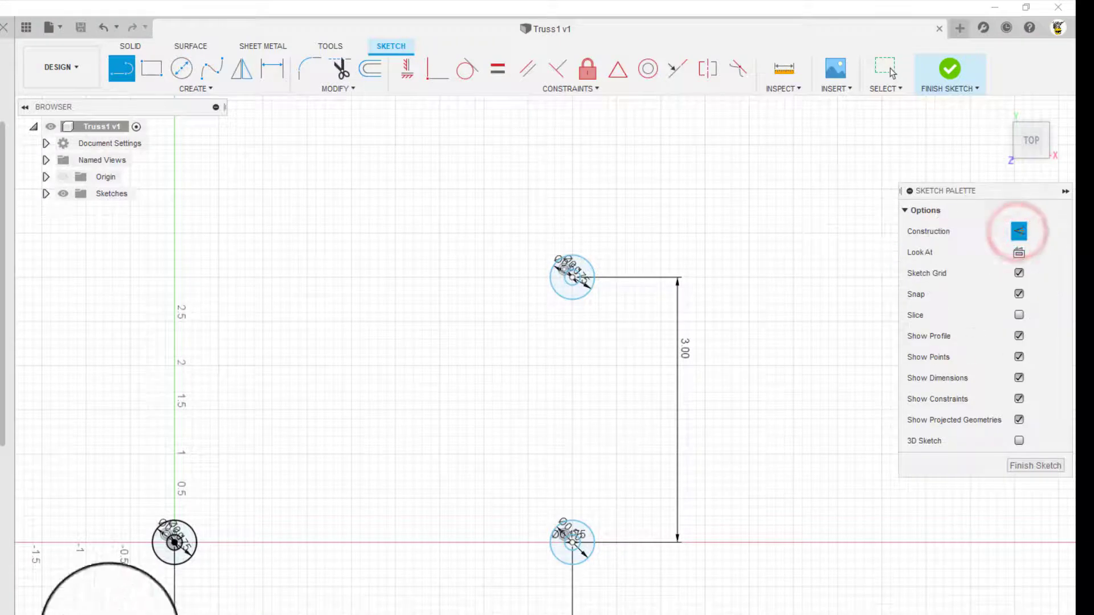
click(174, 542)
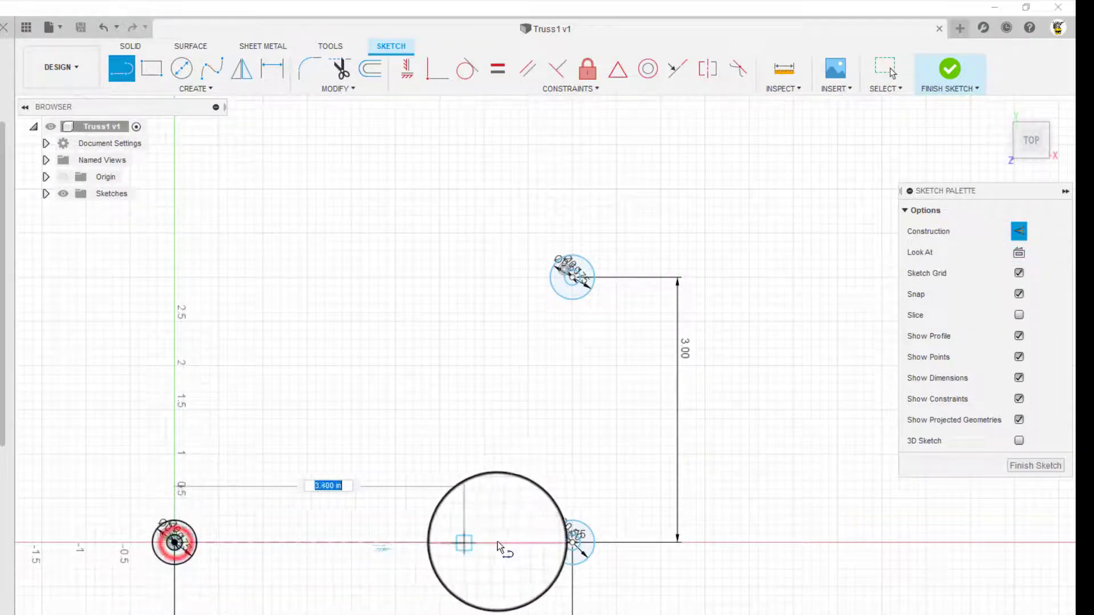
click(572, 542)
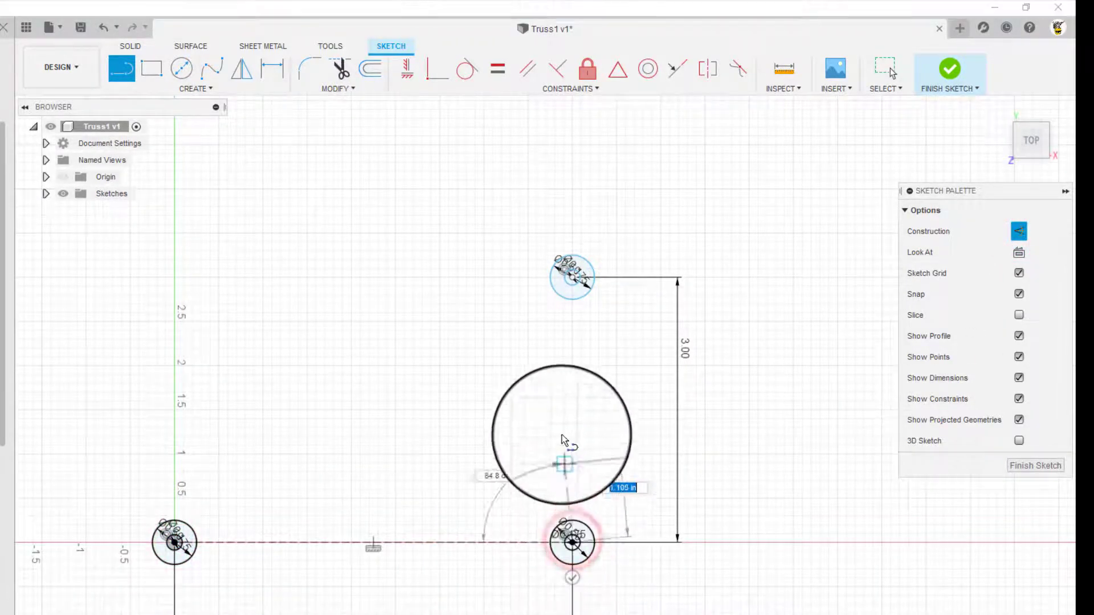
click(571, 278)
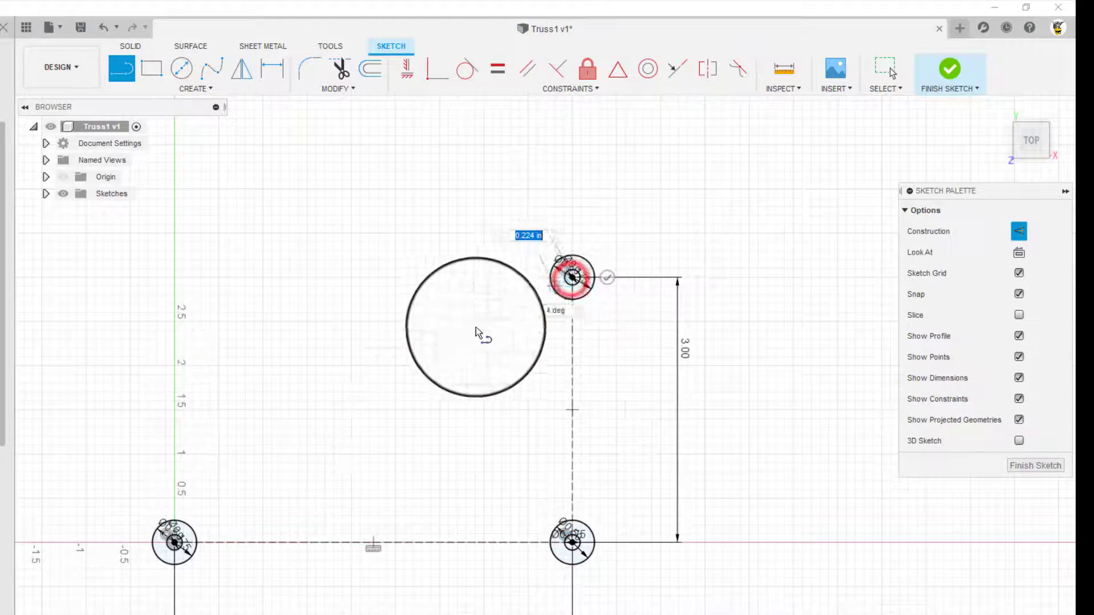
click(177, 544)
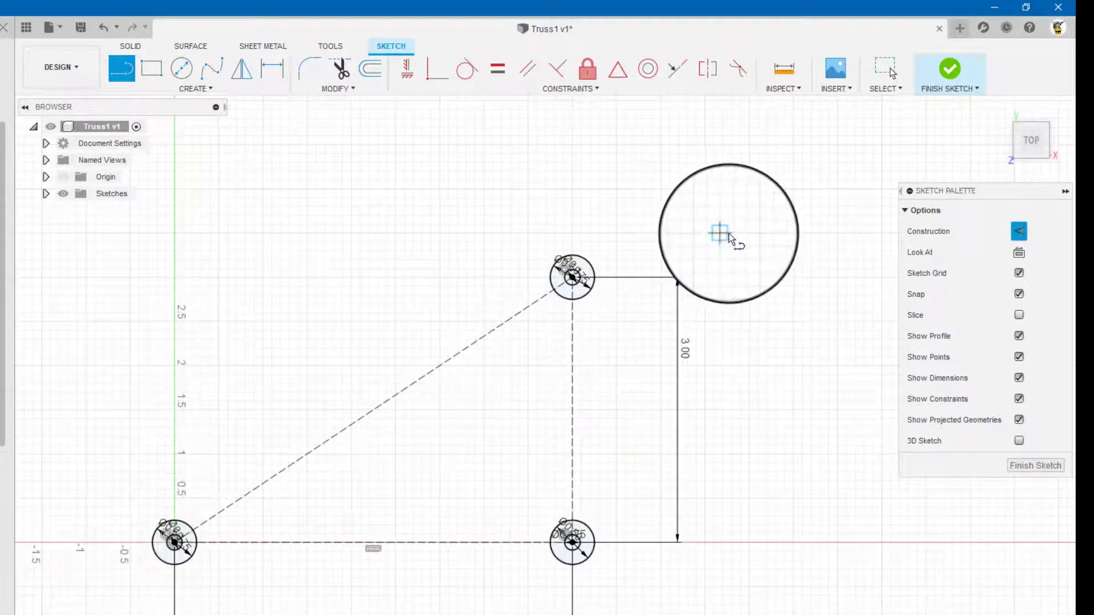
right_click(730, 233)
key(Escape)
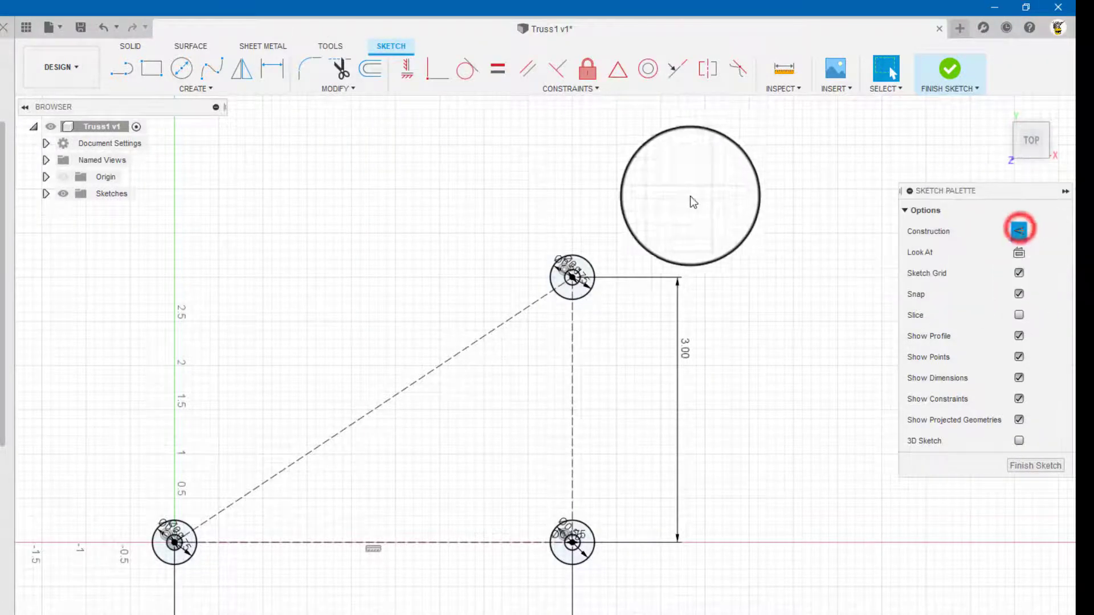
click(370, 69)
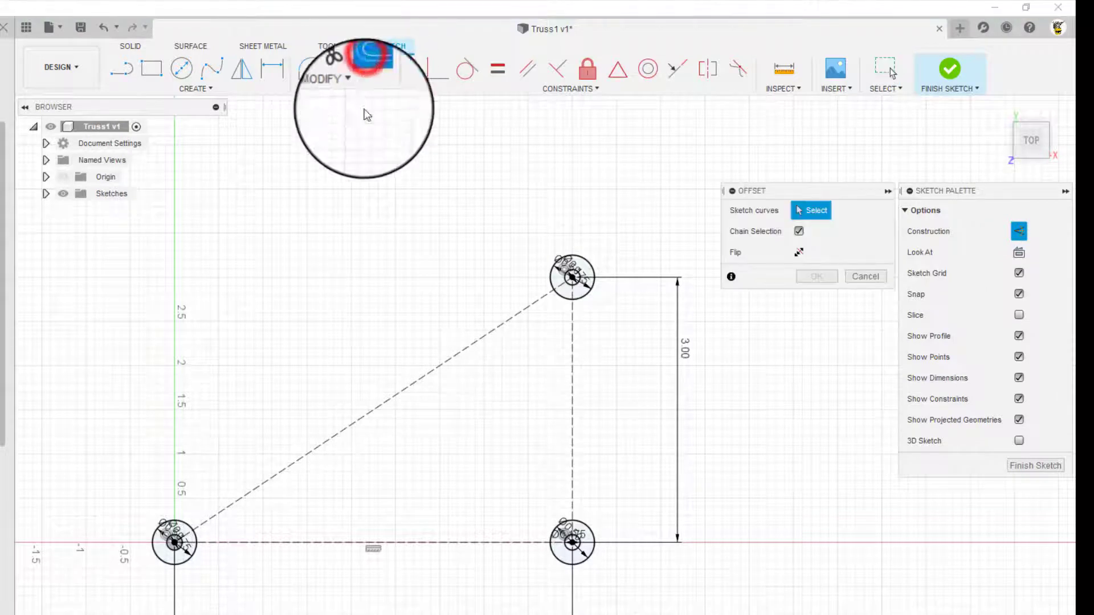
click(447, 360)
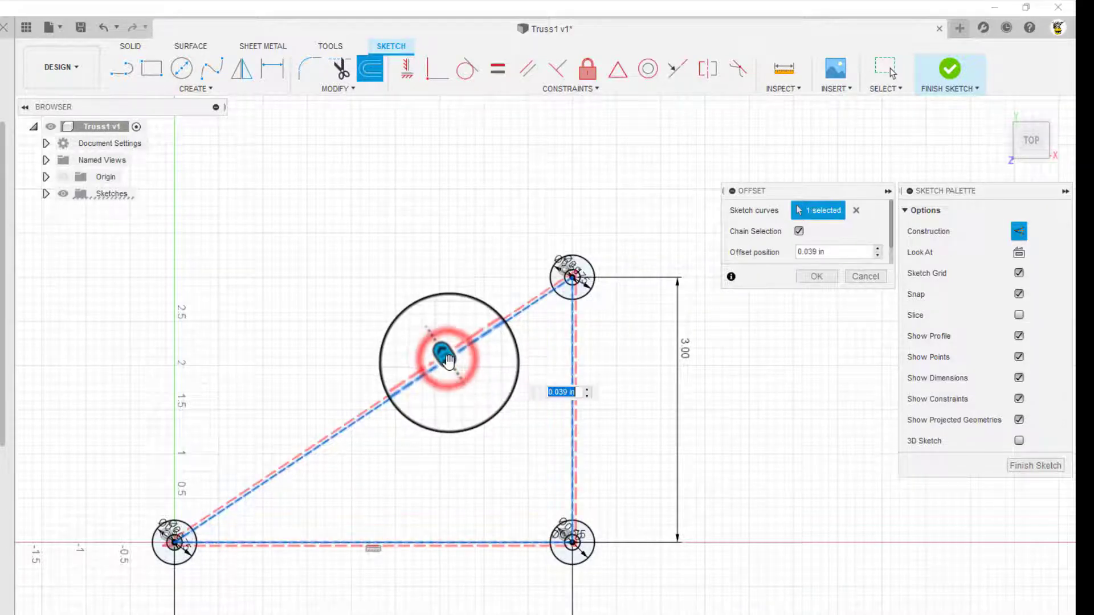
drag(446, 356, 440, 350)
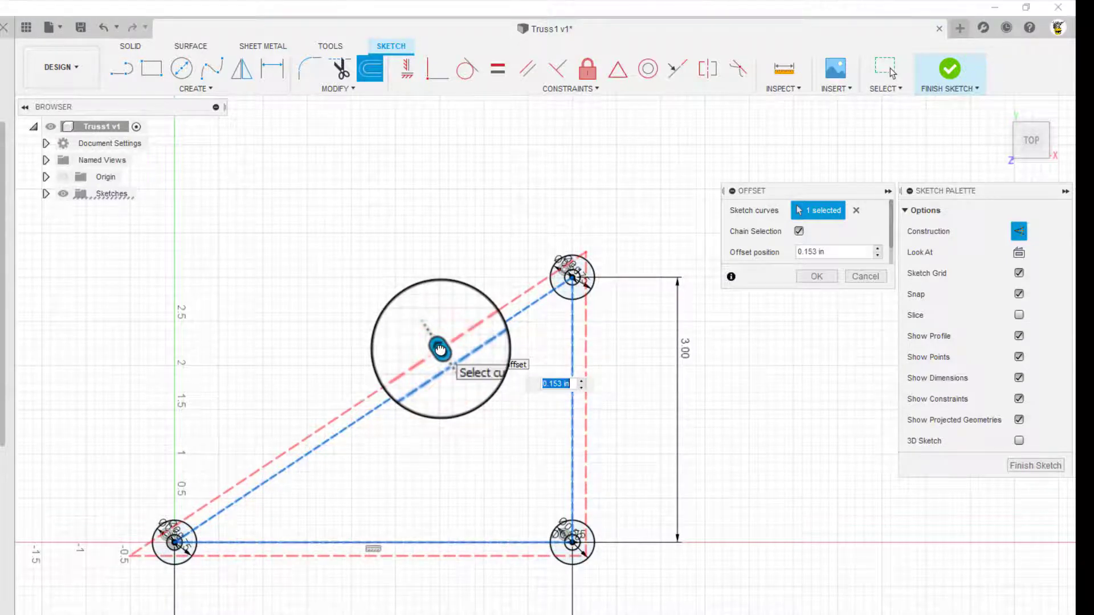
key(Escape)
- Turn off construction mode and offset the construction triangle 2 mm outward as solid sketch lines
click(1018, 231)
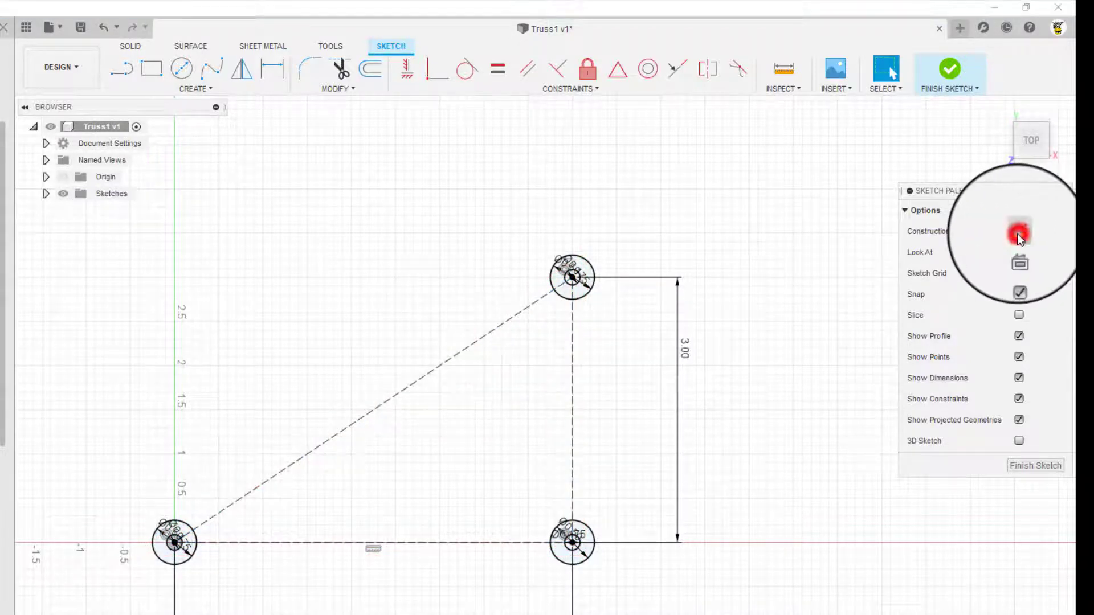
click(369, 69)
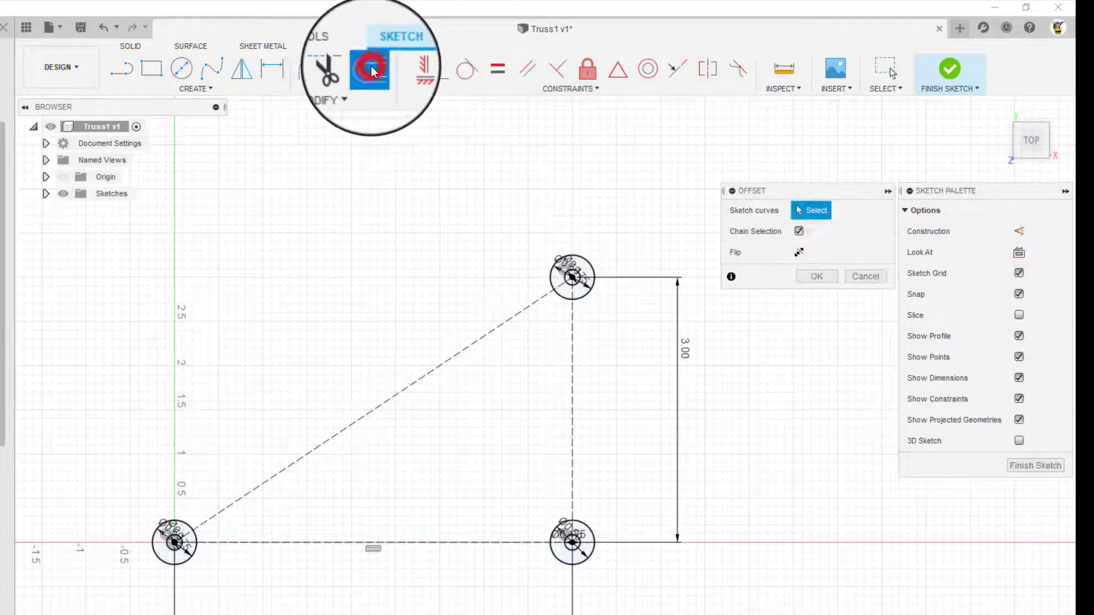
click(442, 366)
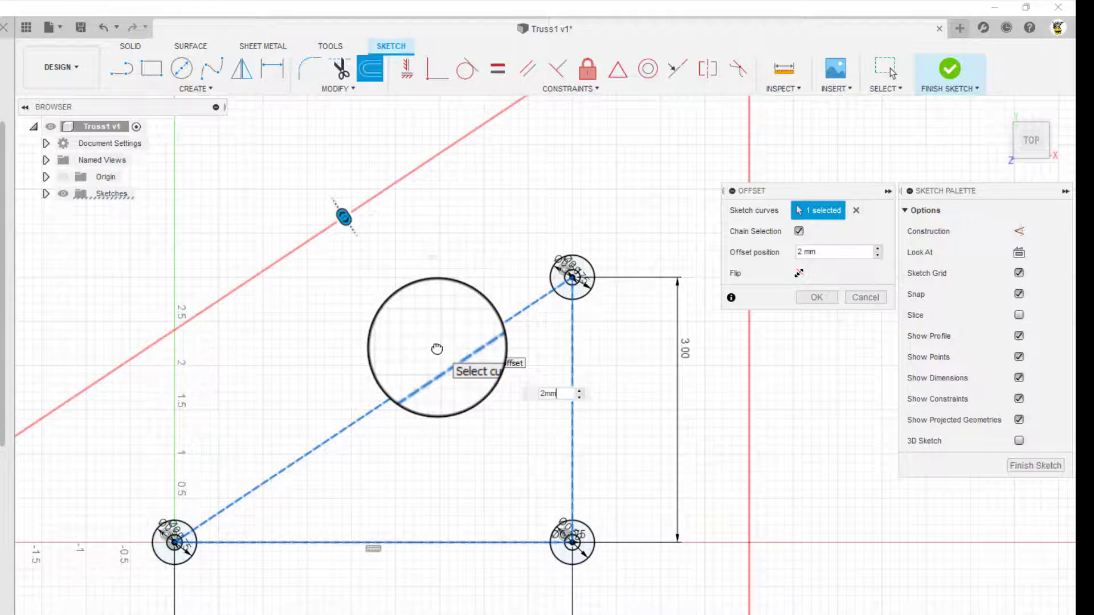
key(Return)
scroll(437, 348, up, 2)
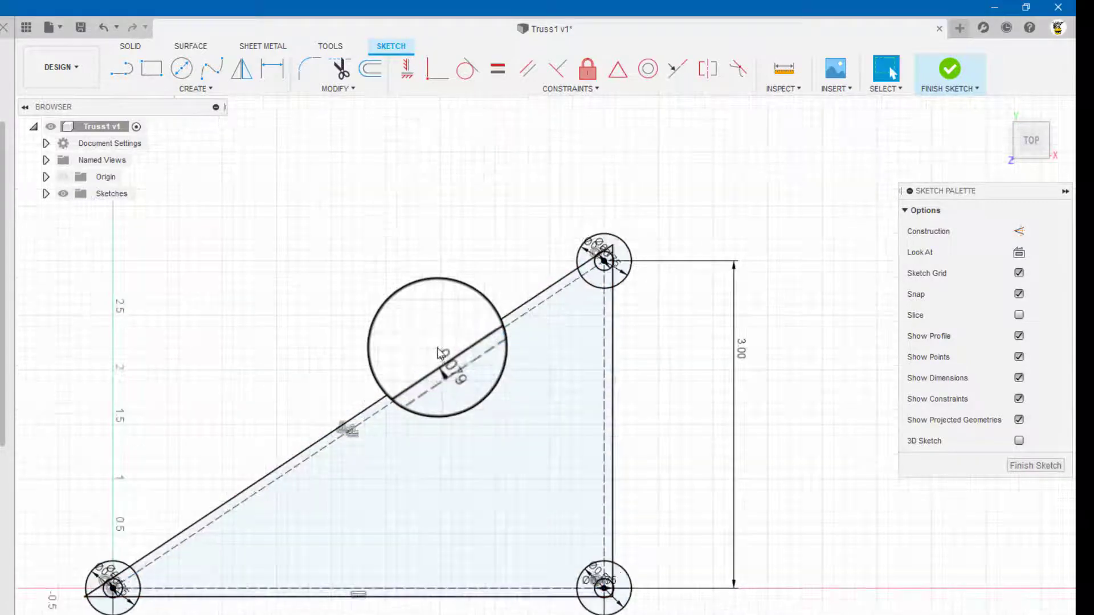
- Offset the construction triangle inward with a value of -2 mm and finish the sketch
click(362, 71)
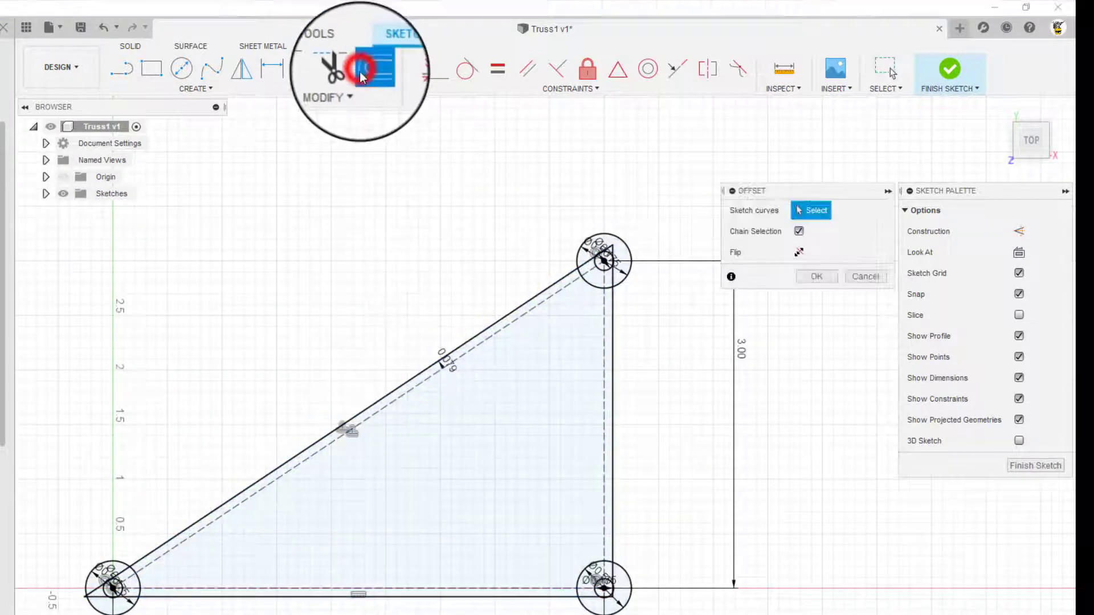
click(436, 374)
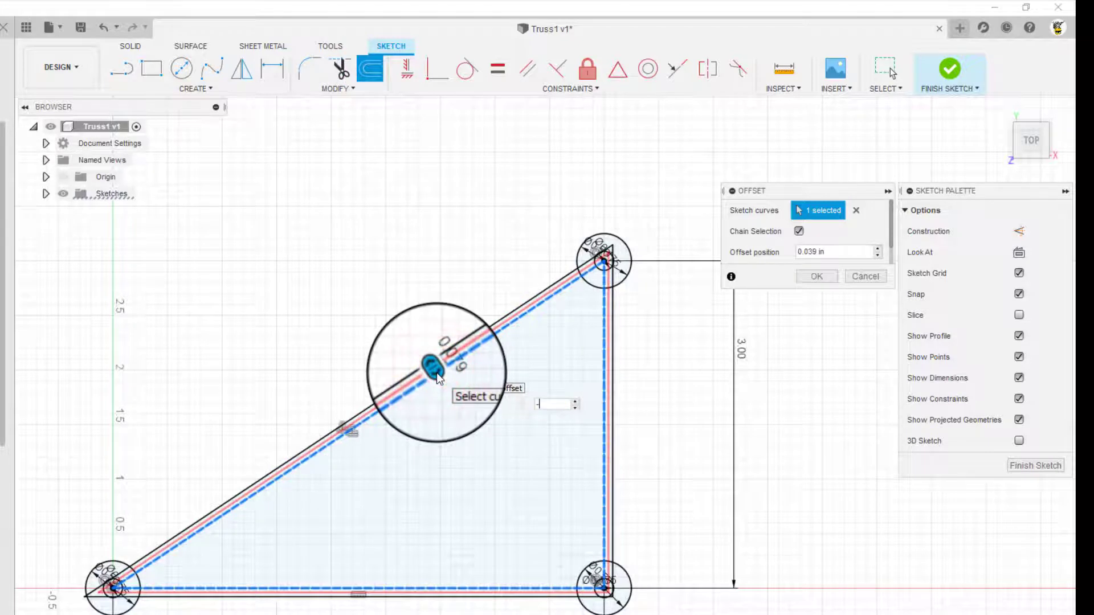
key(Return)
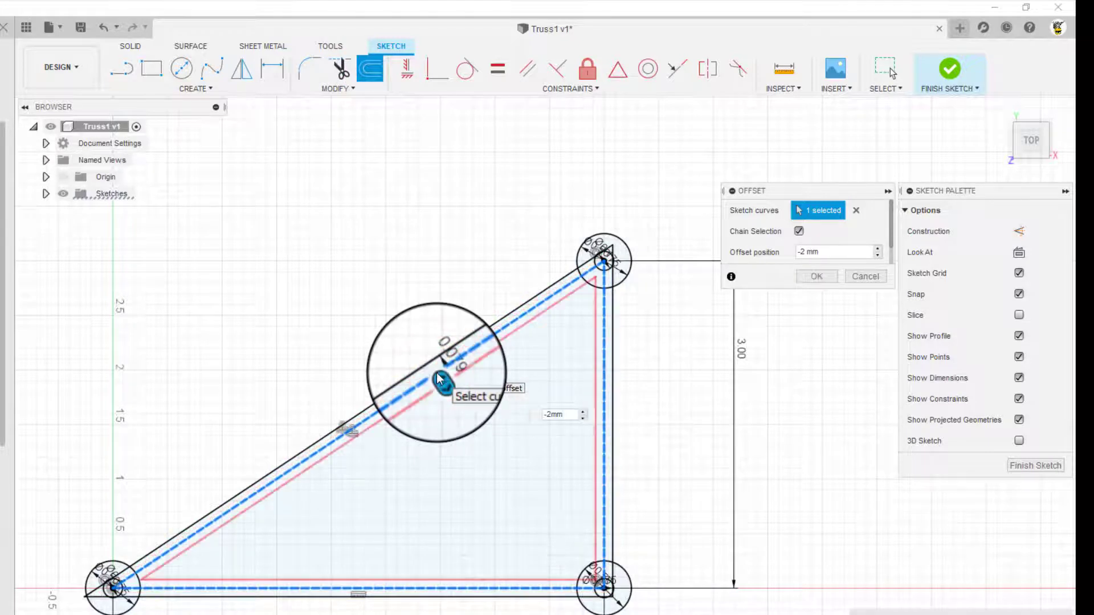
key(Return)
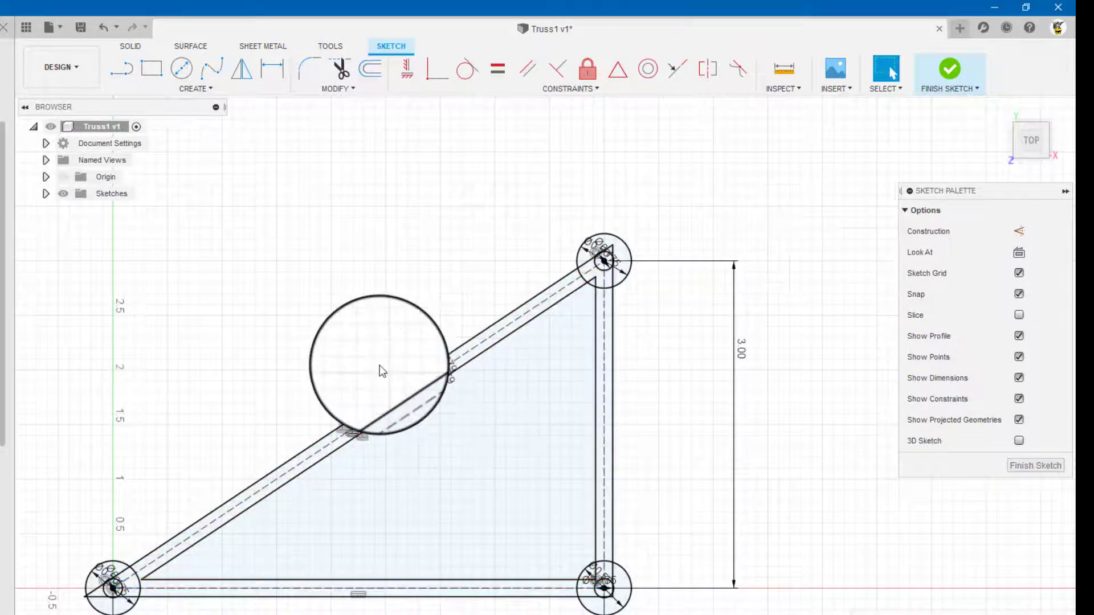
scroll(625, 337, down, 2)
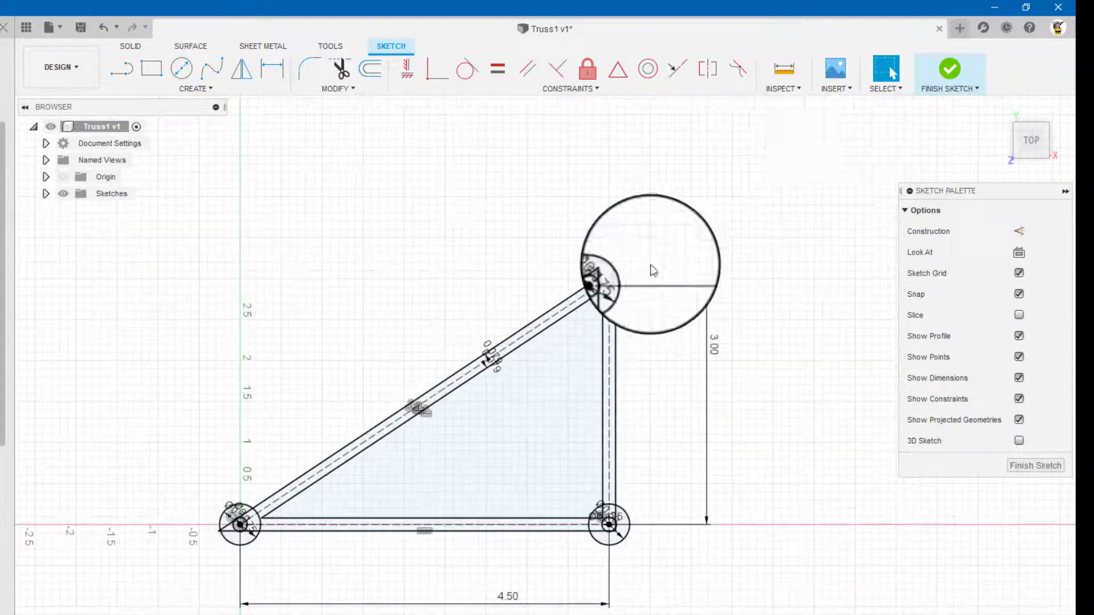
click(954, 70)
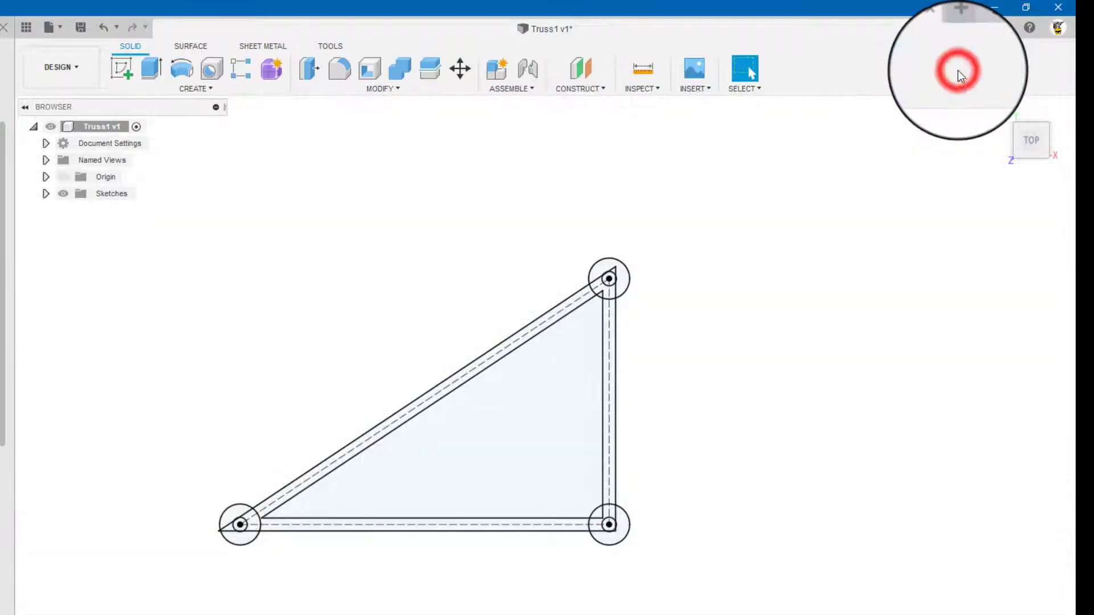
- Start an Extrude and select the profiles of the sloping, bottom and vertical truss members
scroll(562, 425, up, 3)
scroll(564, 431, down, 2)
middle_drag(322, 361, 344, 327)
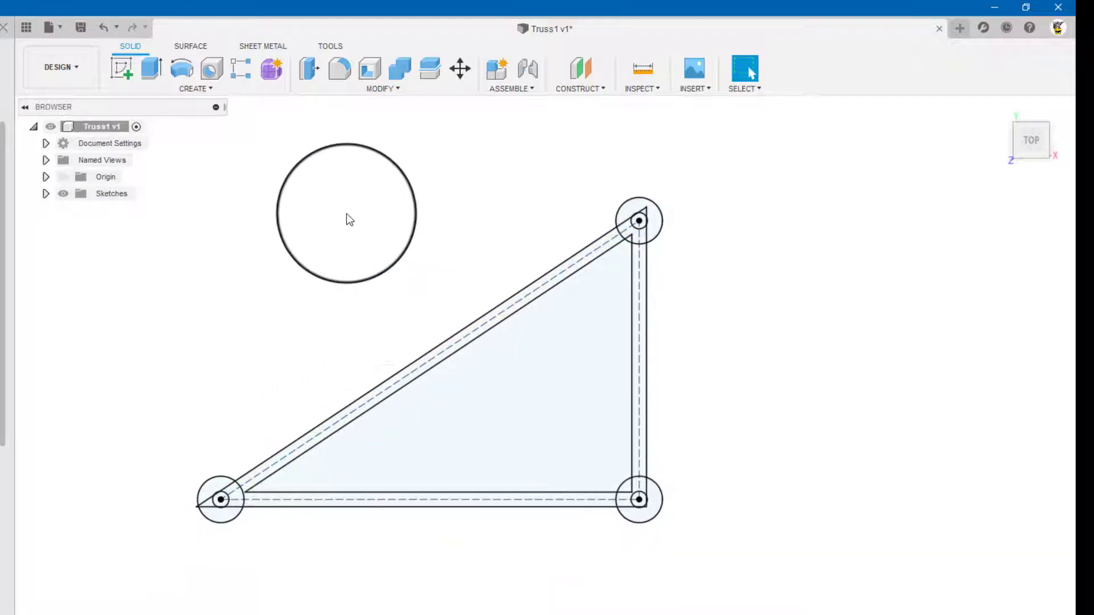
click(152, 68)
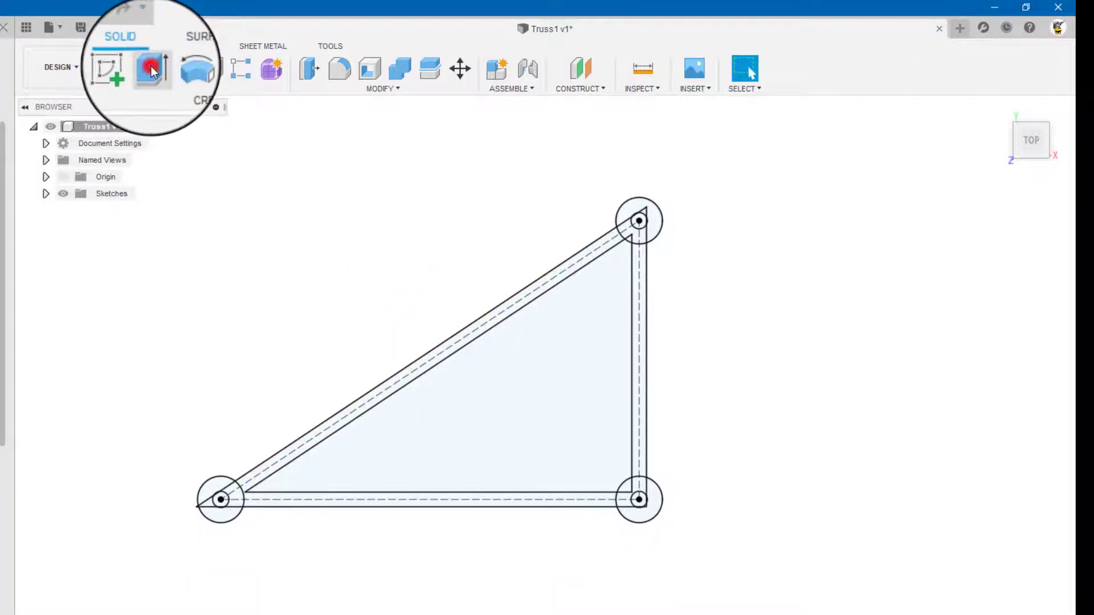
scroll(154, 365, up, 2)
click(299, 497)
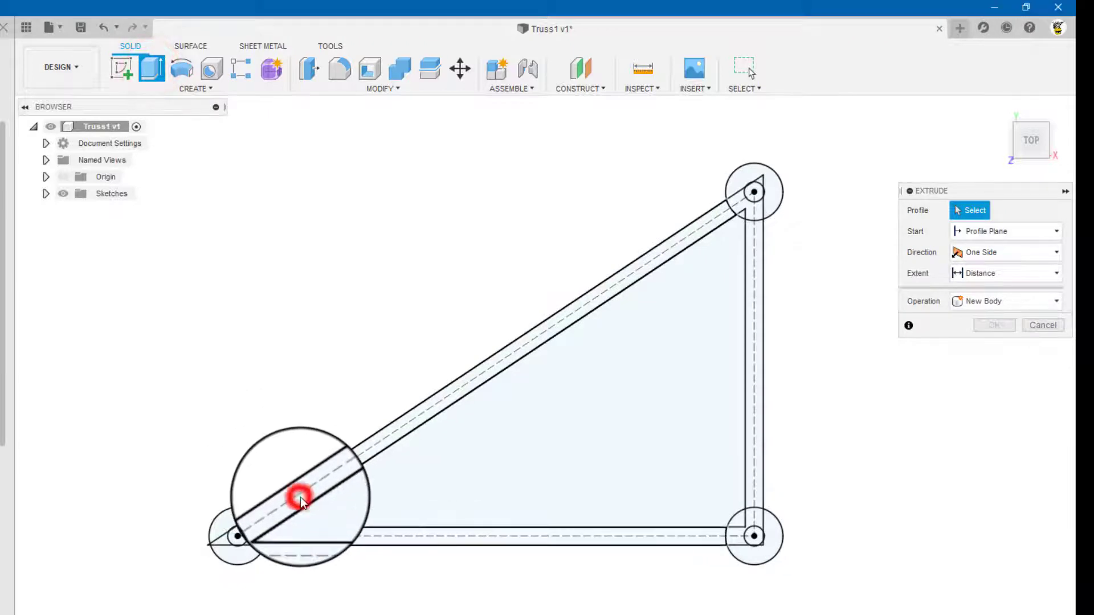
click(755, 401)
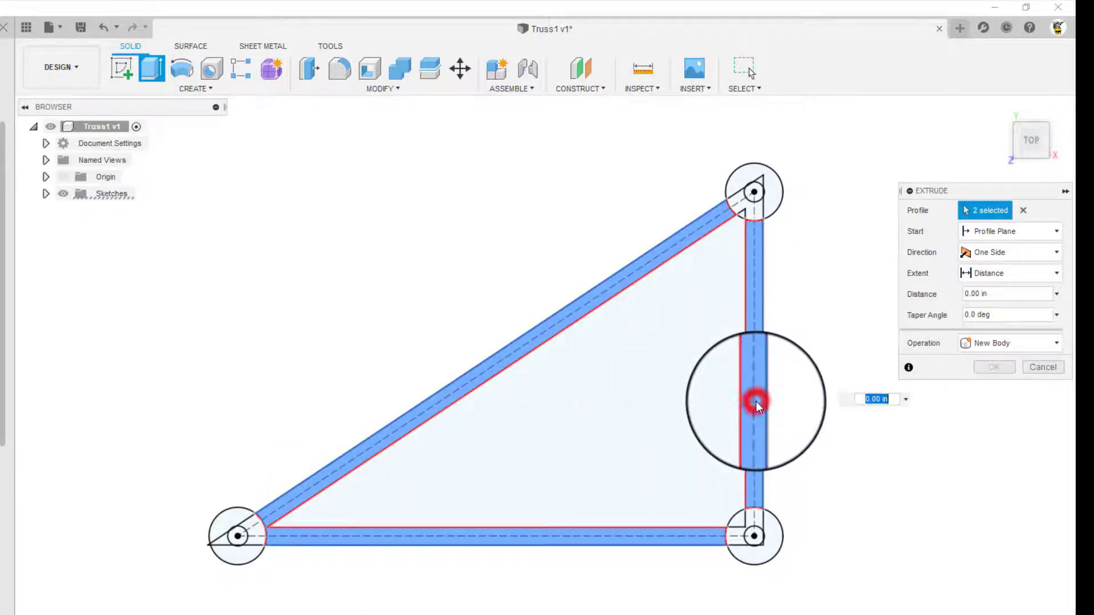
- Add all regions of the lower left joint's ring to the extrude profiles, leaving out the pin hole and the pointed tip beyond the ring
scroll(235, 519, up, 5)
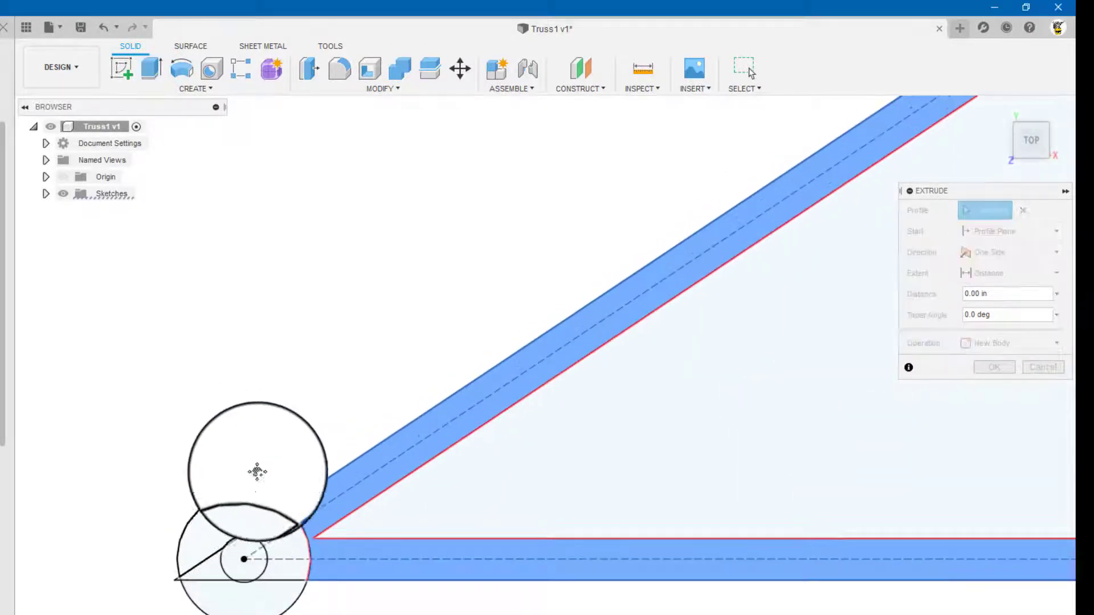
middle_drag(257, 471, 308, 399)
click(298, 392)
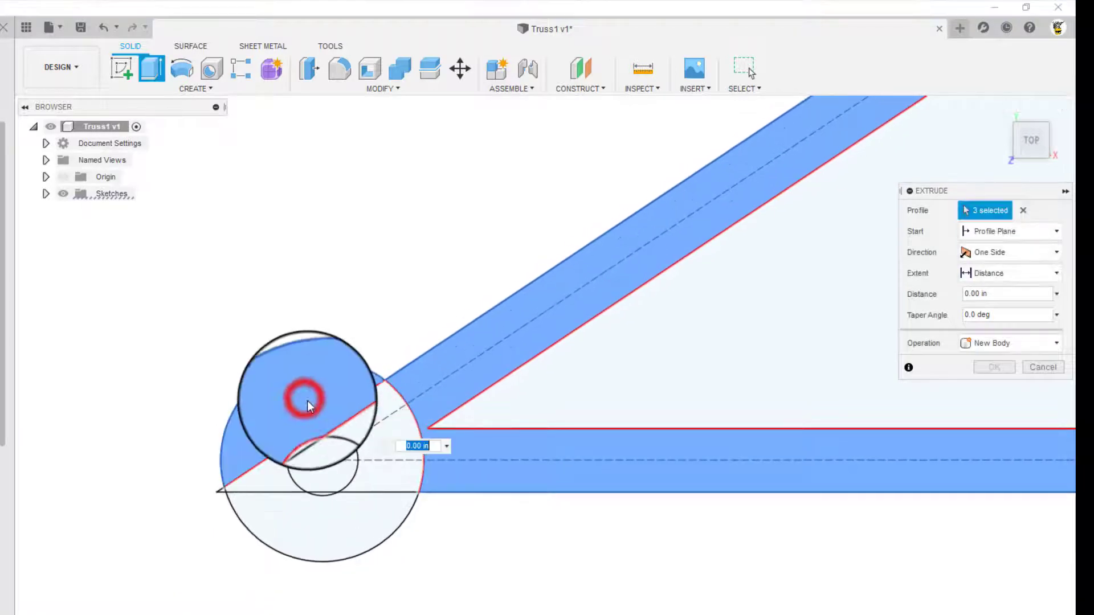
click(368, 417)
click(364, 515)
click(278, 478)
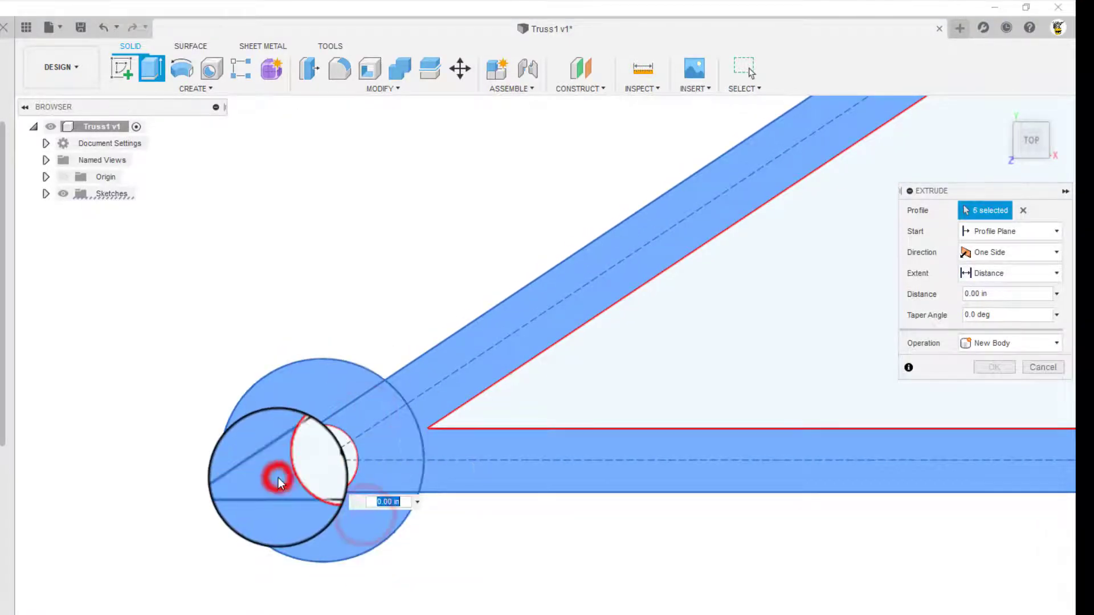
scroll(278, 477, up, 5)
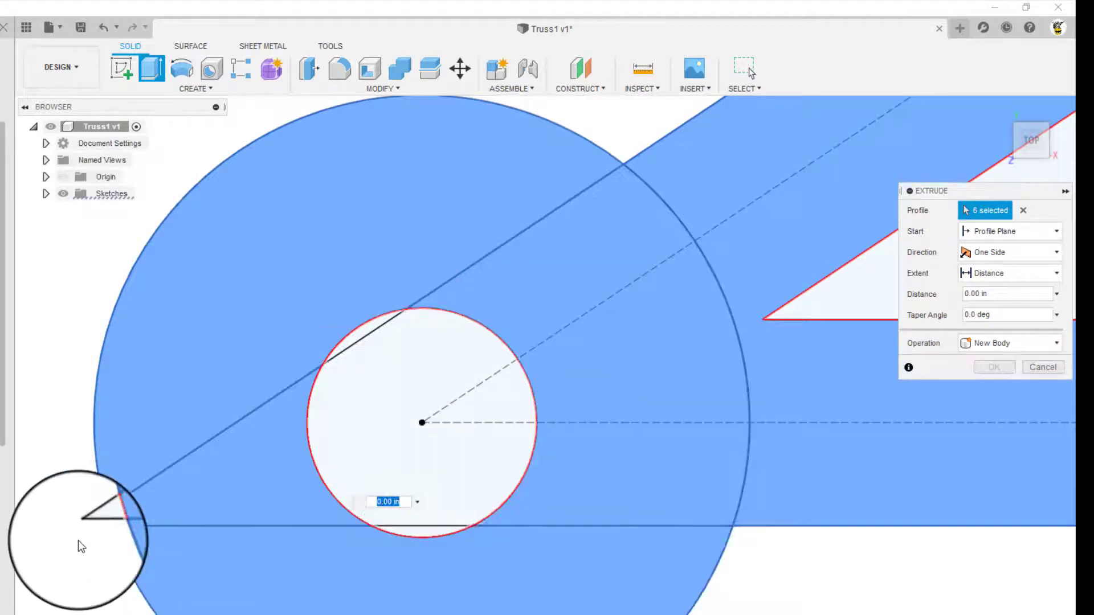
scroll(123, 539, down, 5)
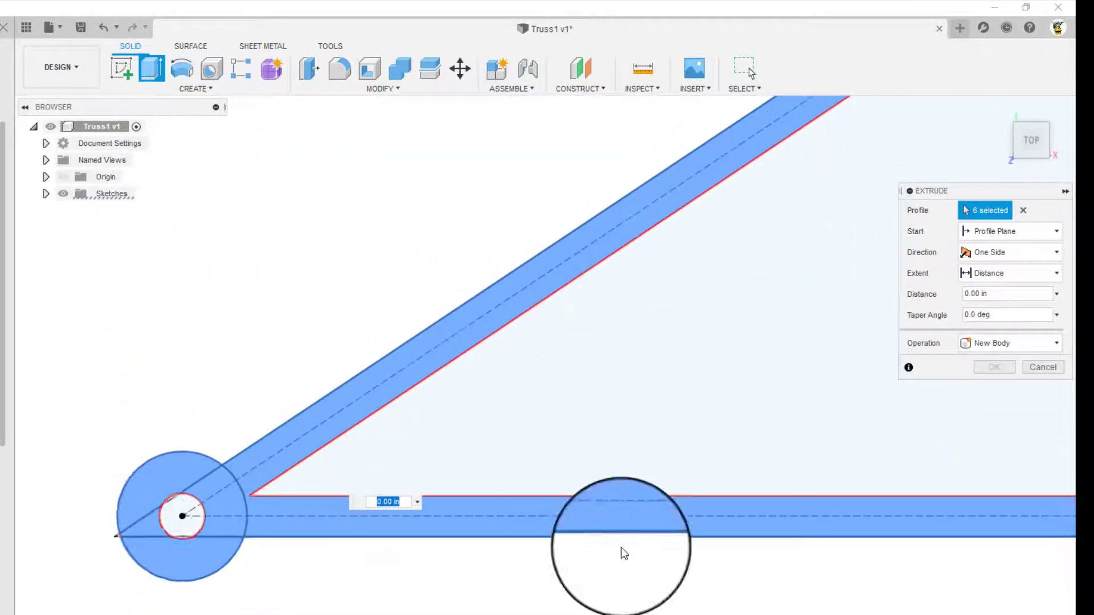
- Add the regions of the lower right joint's ring to the extrude profiles, leaving the pin hole unselected
scroll(735, 524, down, 4)
middle_drag(740, 524, 331, 422)
scroll(593, 511, up, 5)
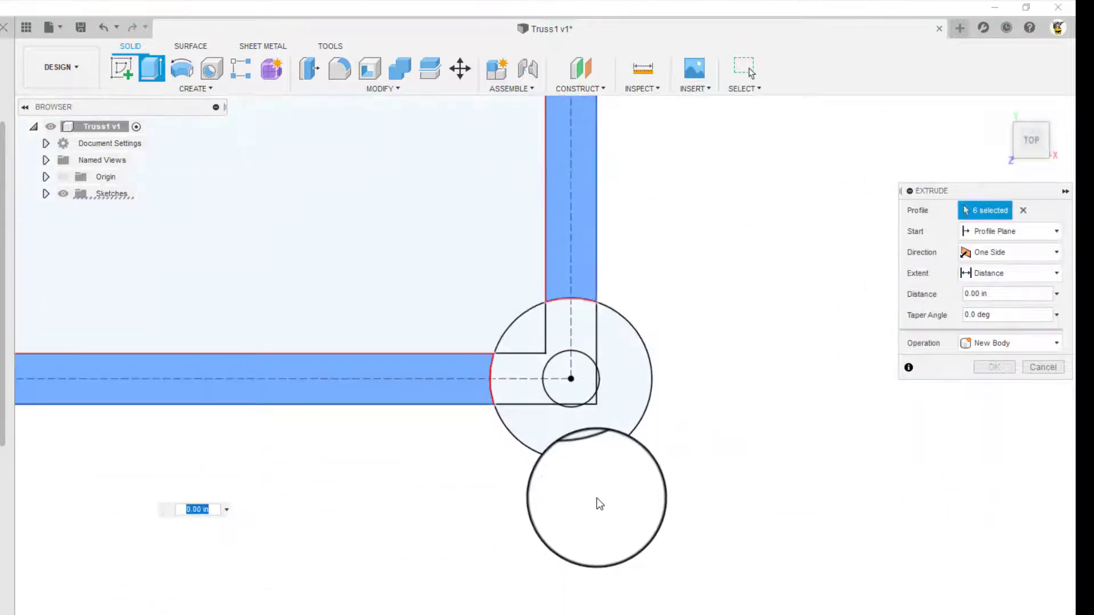
middle_drag(596, 498, 580, 613)
click(510, 477)
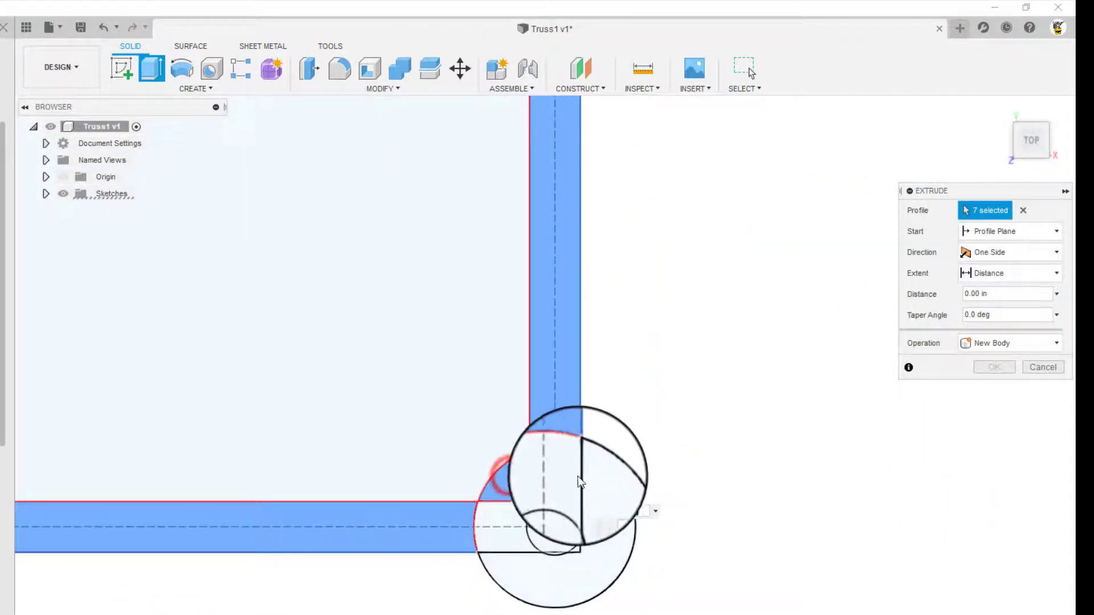
click(566, 471)
click(564, 581)
scroll(563, 582, up, 2)
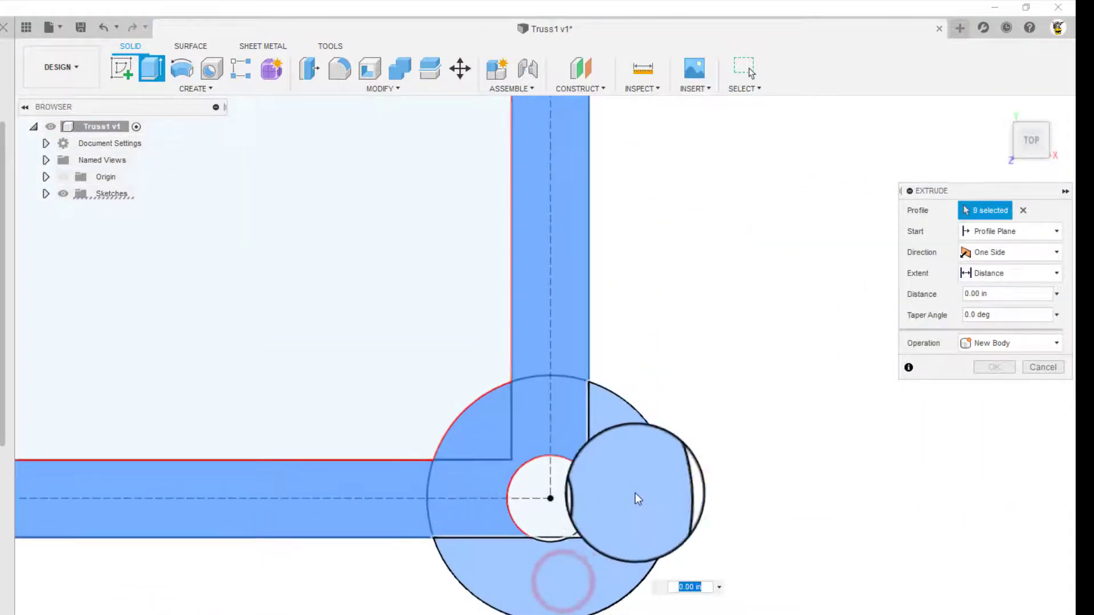
click(580, 533)
scroll(485, 593, down, 1)
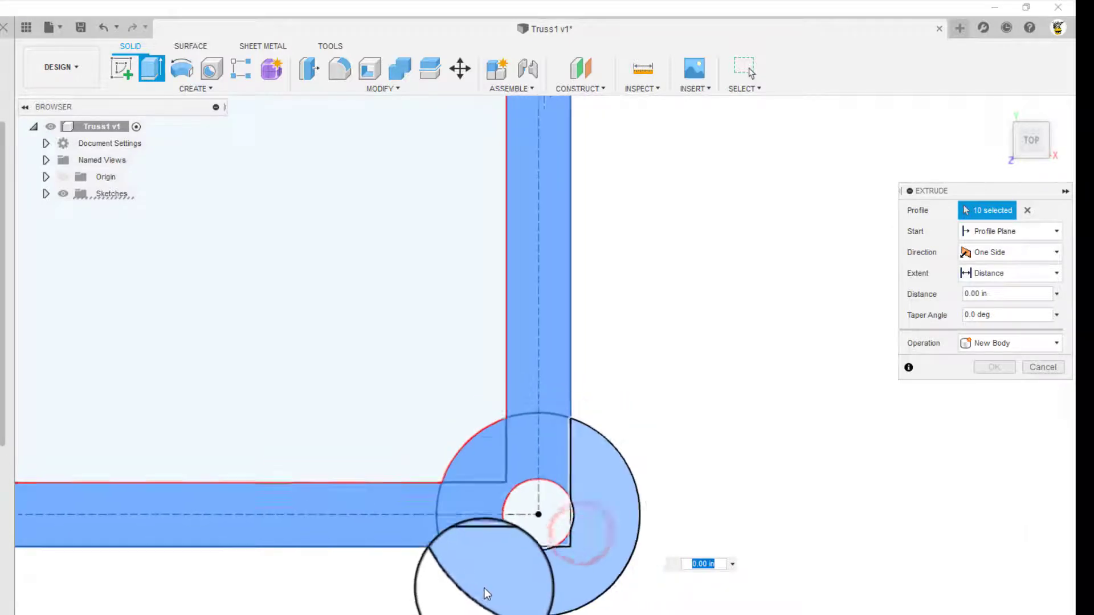
- Add the regions of the upper joint's ring to the extrude profiles, leaving the pin hole unselected
scroll(485, 587, down, 5)
middle_drag(435, 163, 504, 450)
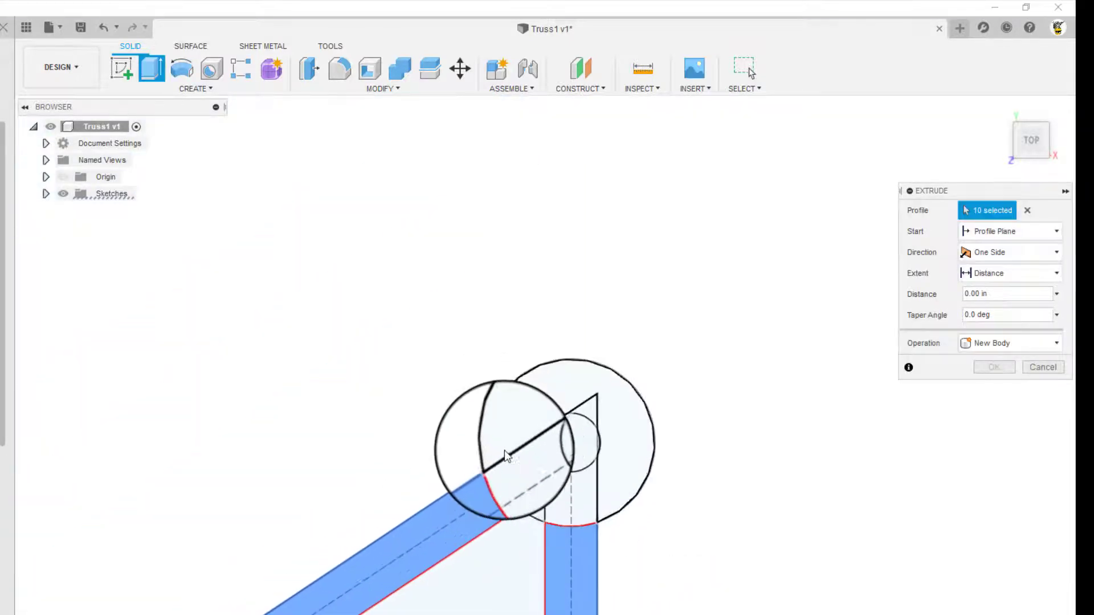
click(513, 403)
click(629, 427)
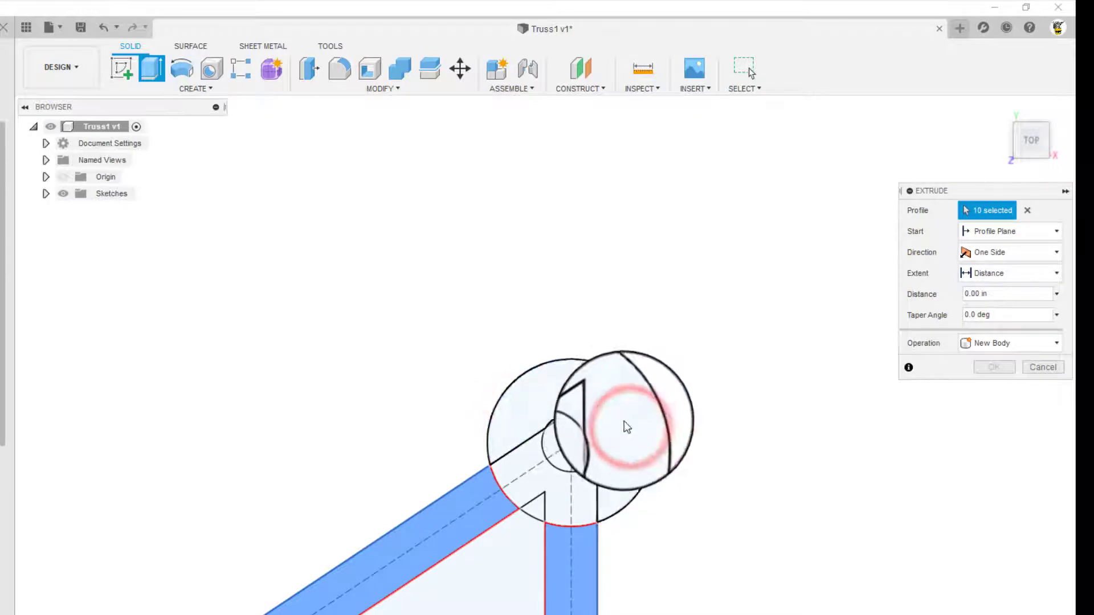
click(582, 454)
click(528, 478)
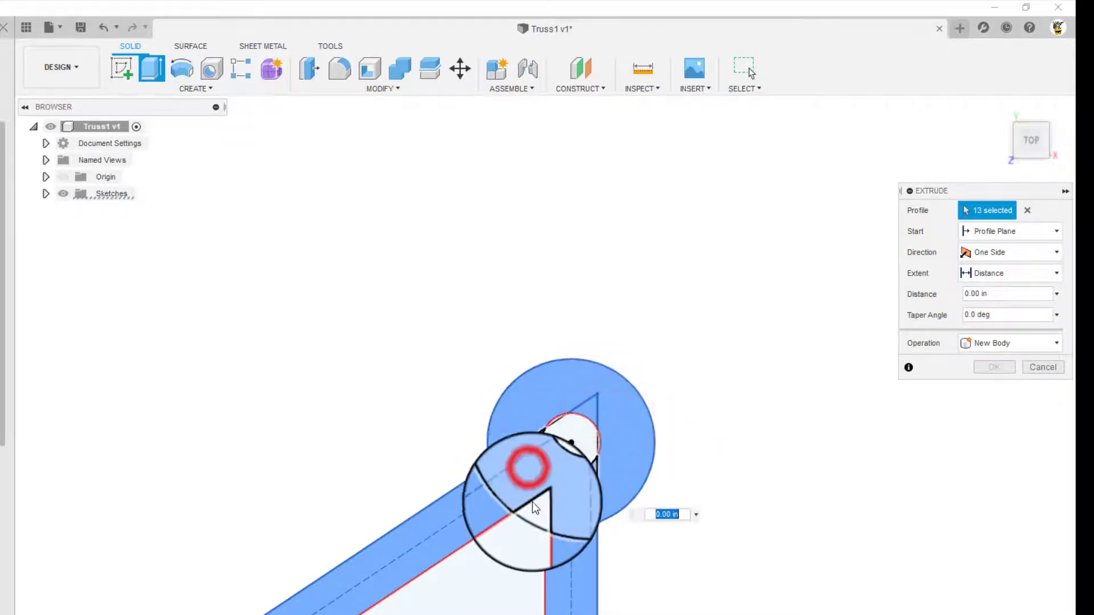
click(535, 509)
- Extrude the selected truss member and joint profiles by 3 mm as a new body
scroll(408, 518, down, 3)
middle_drag(407, 518, 532, 236)
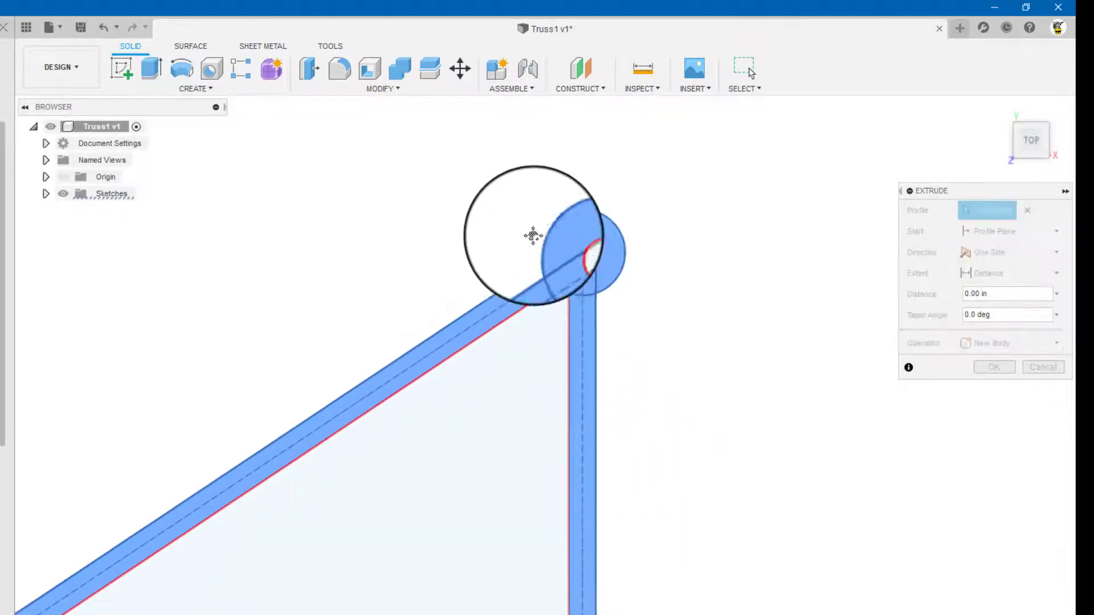
scroll(557, 420, down, 3)
middle_drag(496, 453, 521, 433)
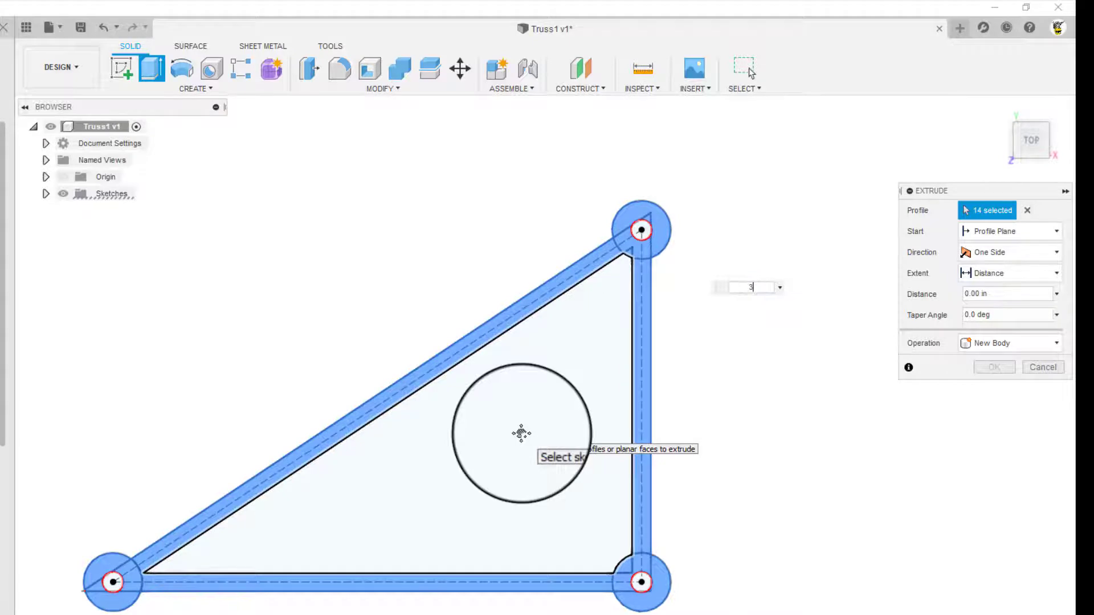
text(mm)
key(Return)
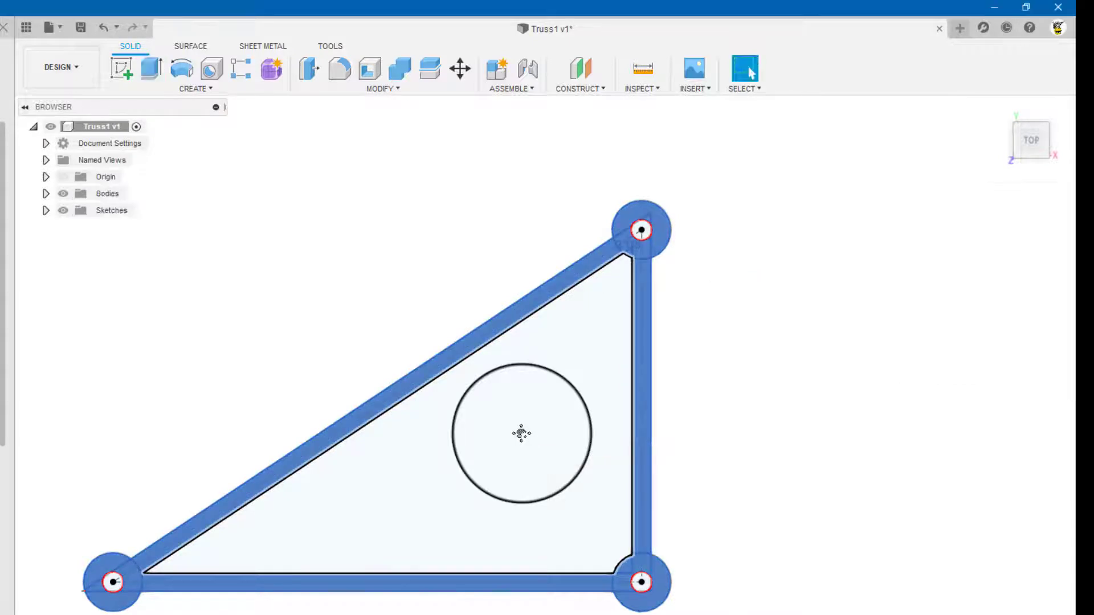
- Construct a midplane between the two opposite side faces of the vertical truss member
mouse_move(522, 433)
mouse_down()
mouse_move(471, 559)
mouse_move(399, 613)
mouse_move(439, 572)
mouse_move(413, 503)
mouse_move(473, 471)
mouse_up()
scroll(399, 613, down, 2)
scroll(412, 503, up, 2)
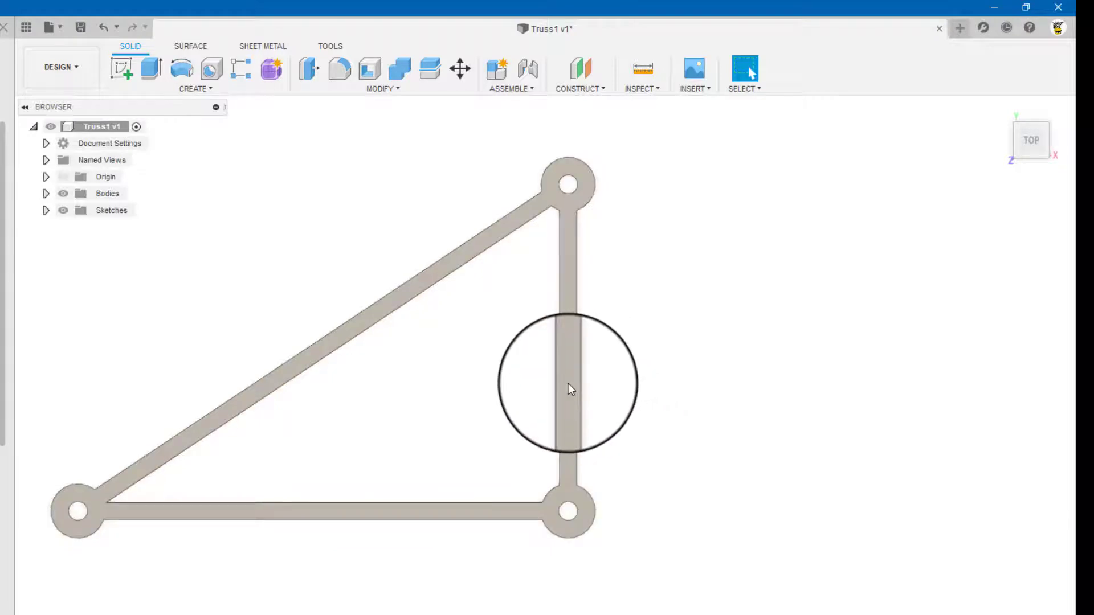
scroll(691, 447, up, 2)
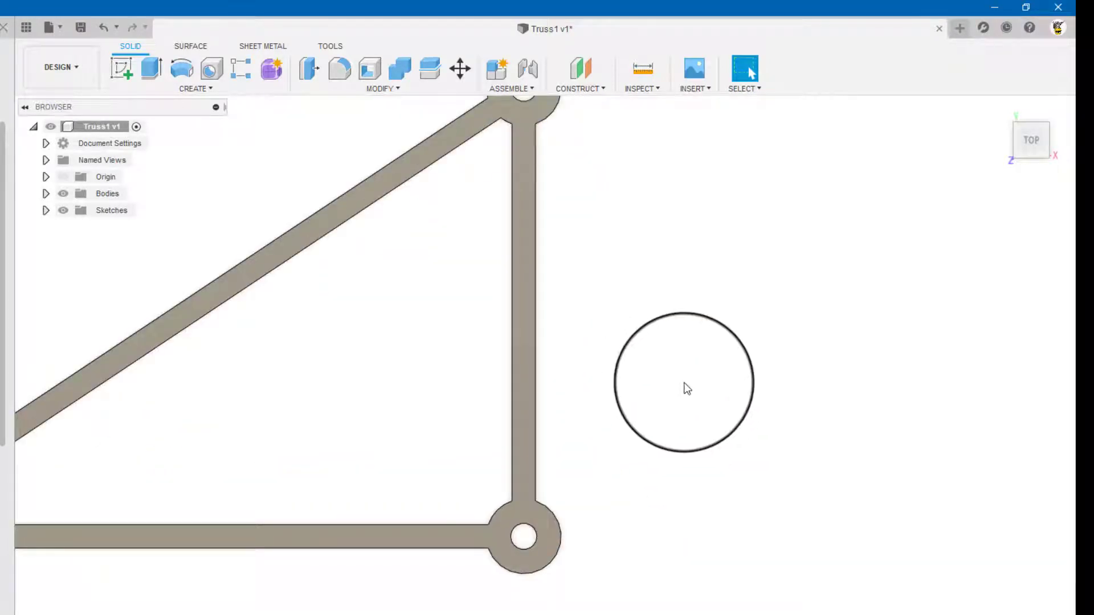
shift+middle_drag(691, 366, 666, 390)
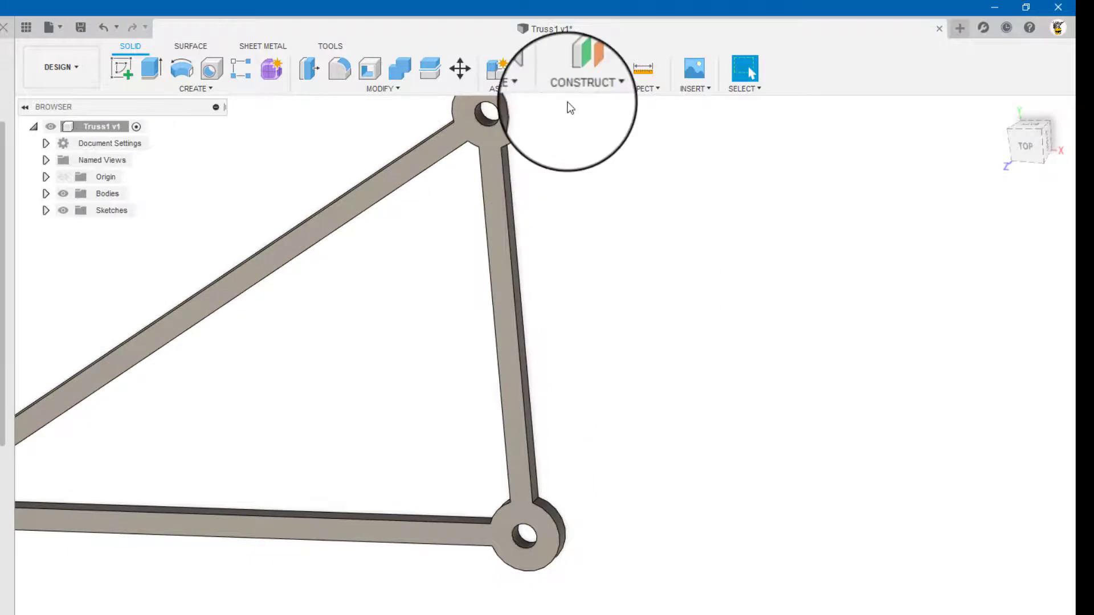
click(584, 89)
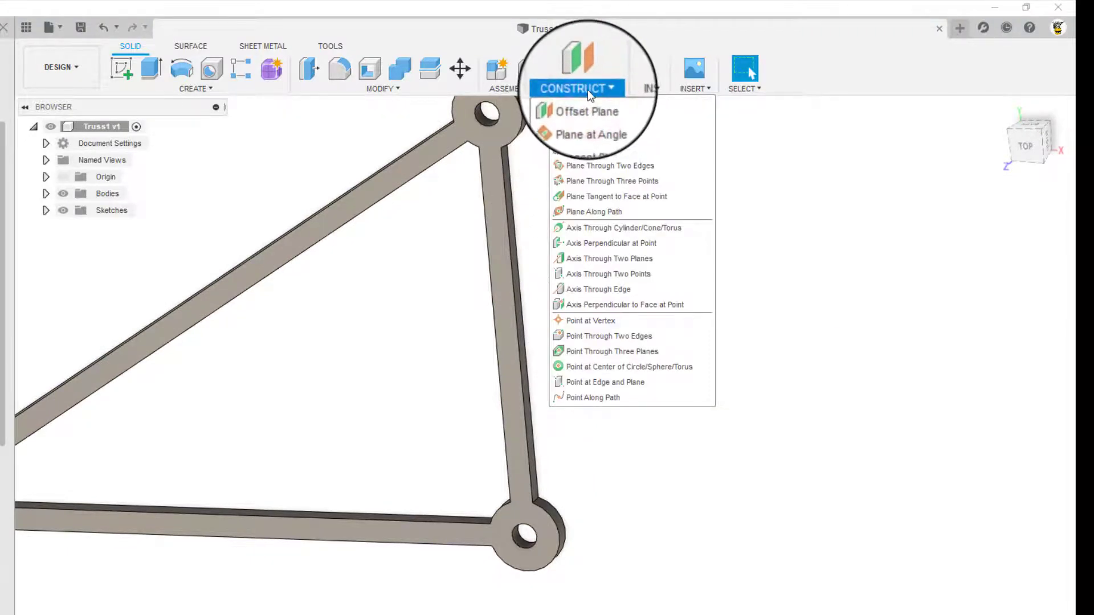
click(581, 150)
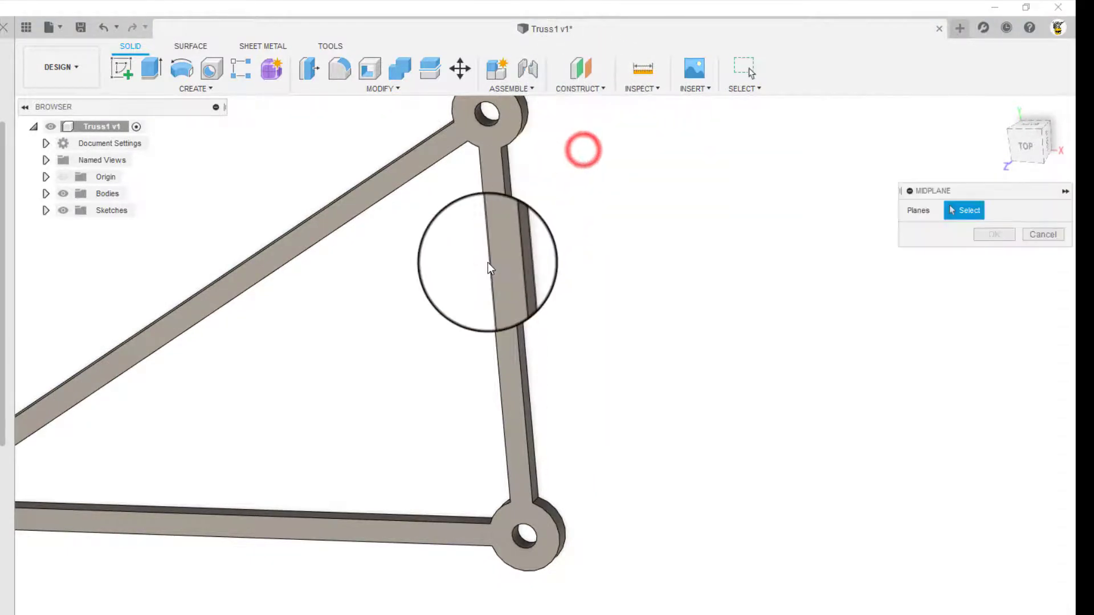
scroll(512, 262, up, 5)
click(531, 258)
shift+middle_drag(530, 259, 498, 343)
click(499, 343)
scroll(463, 391, down, 5)
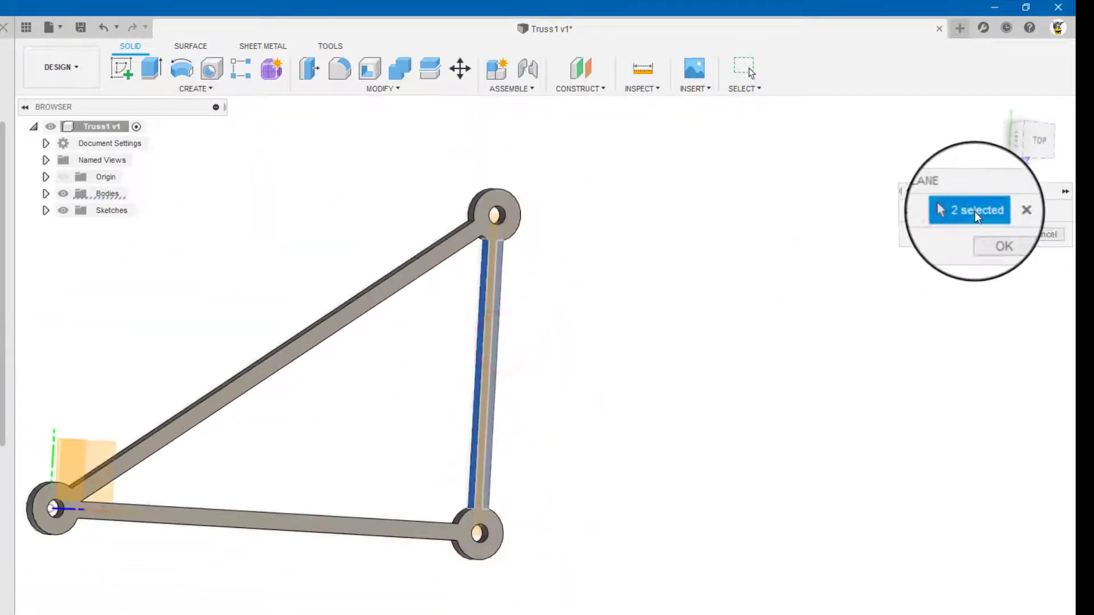
click(989, 234)
- Start a Mirror with the type set to Bodies and select the truss body as the object
scroll(527, 453, up, 5)
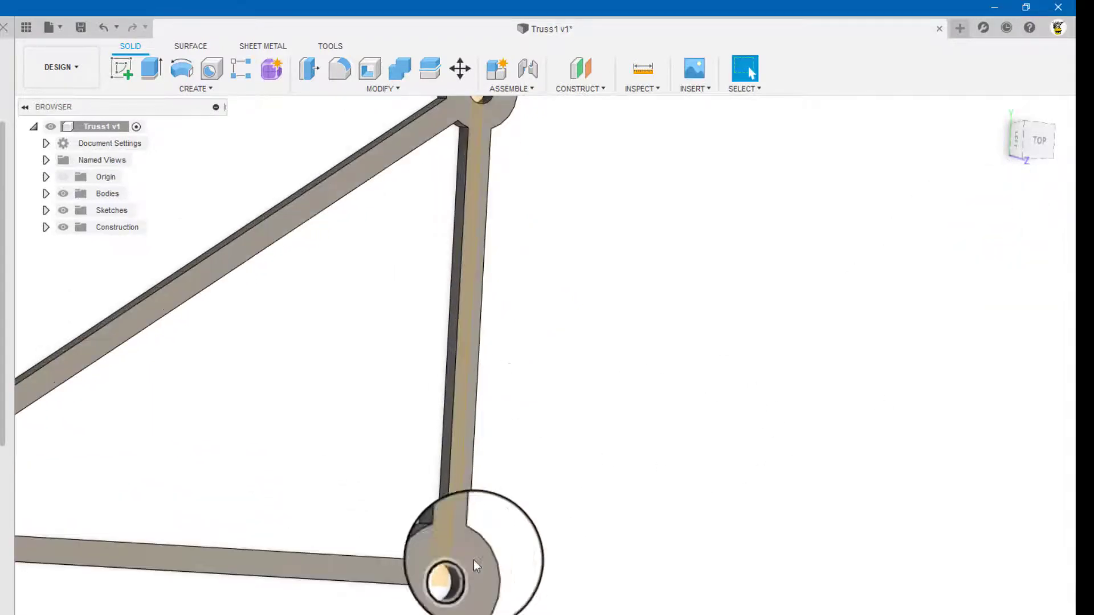
click(1039, 140)
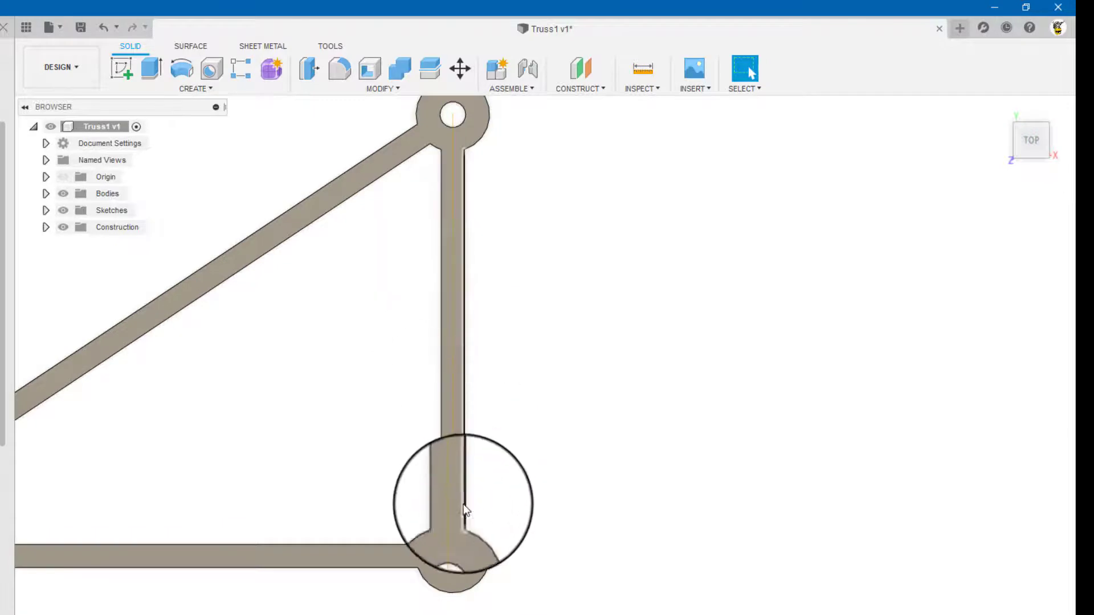
scroll(364, 214, down, 2)
scroll(418, 206, up, 2)
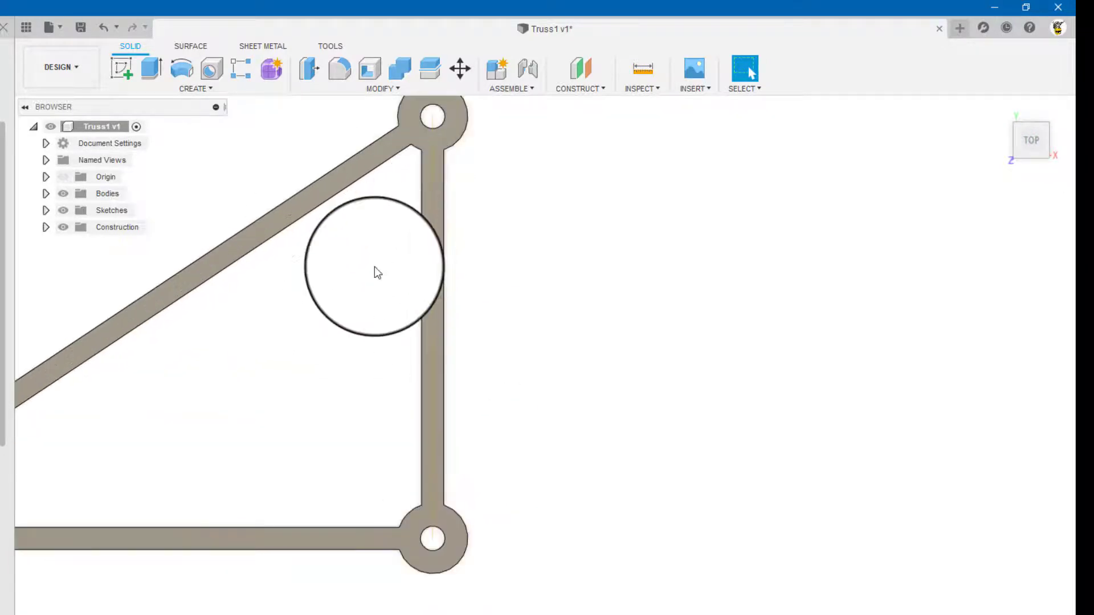
mouse_move(374, 272)
shift+middle_down()
mouse_move(395, 266)
mouse_move(379, 268)
shift+middle_up()
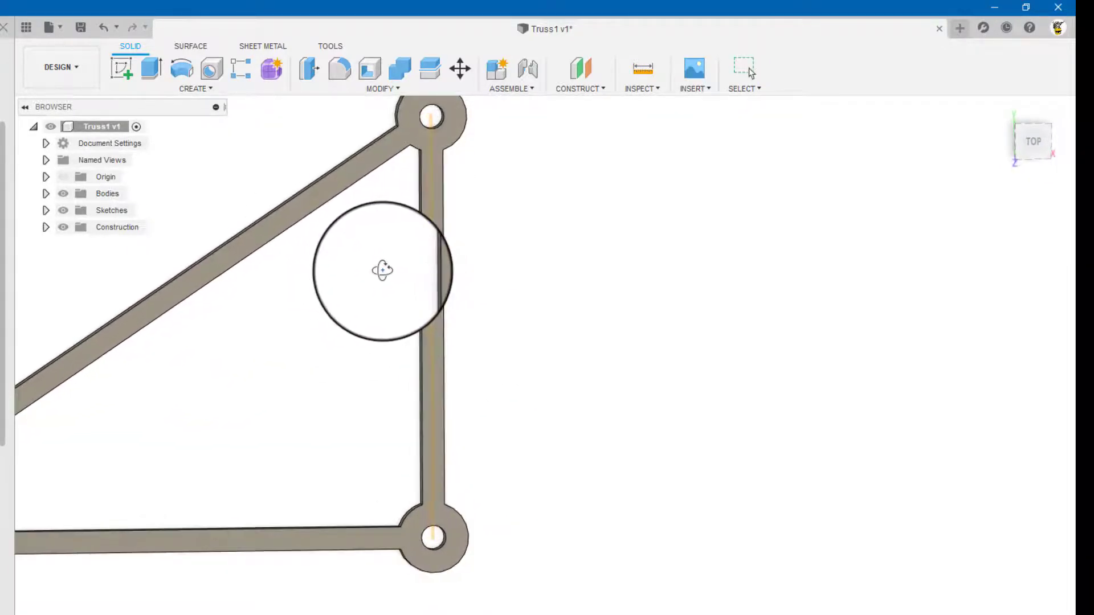
click(201, 88)
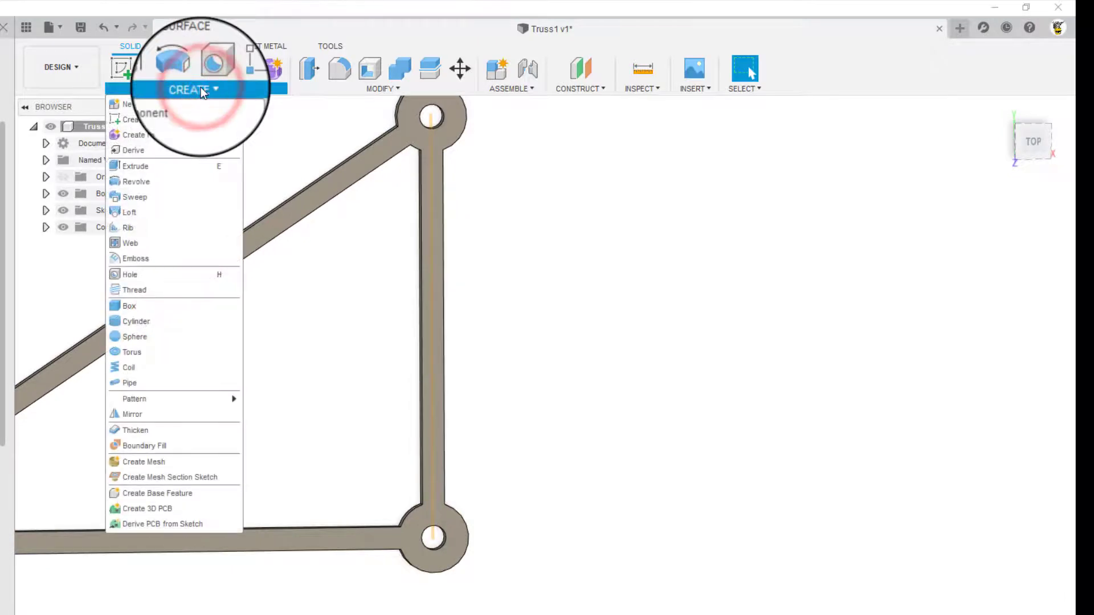
click(143, 414)
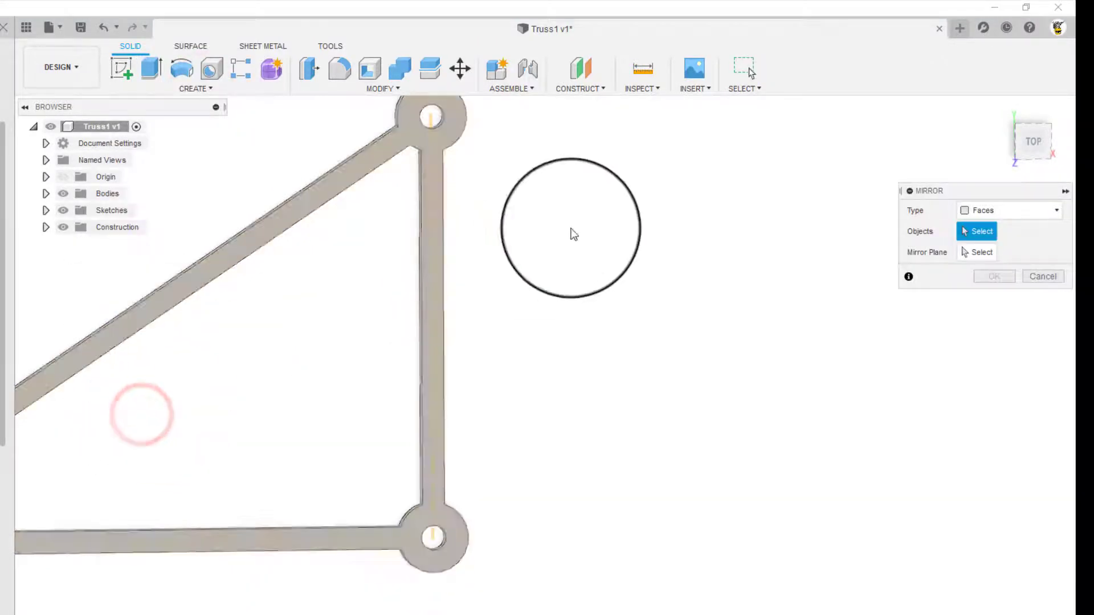
click(996, 212)
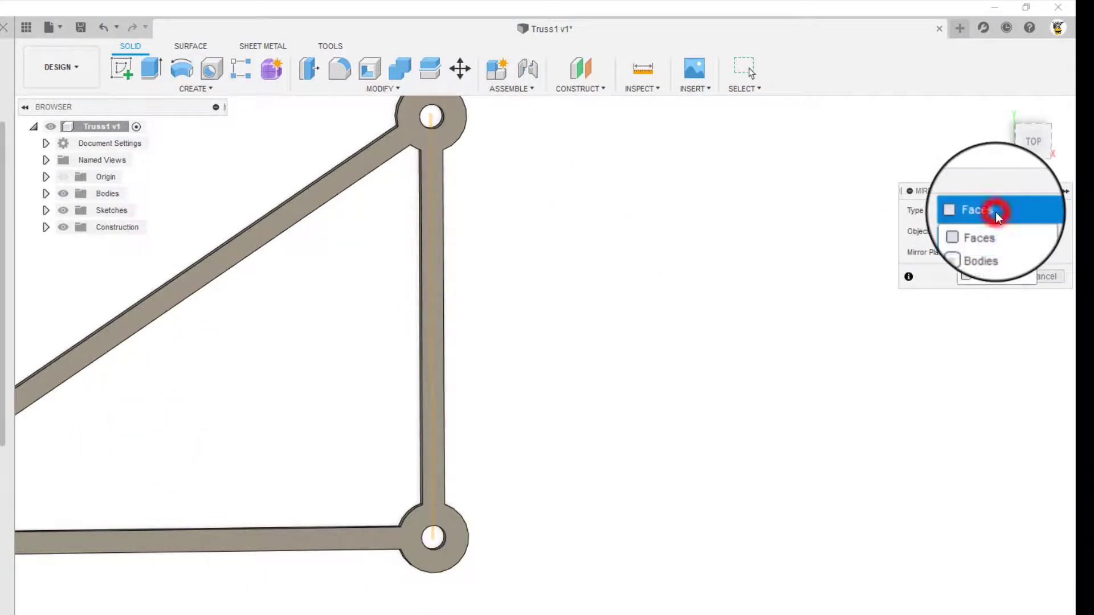
click(996, 248)
click(319, 198)
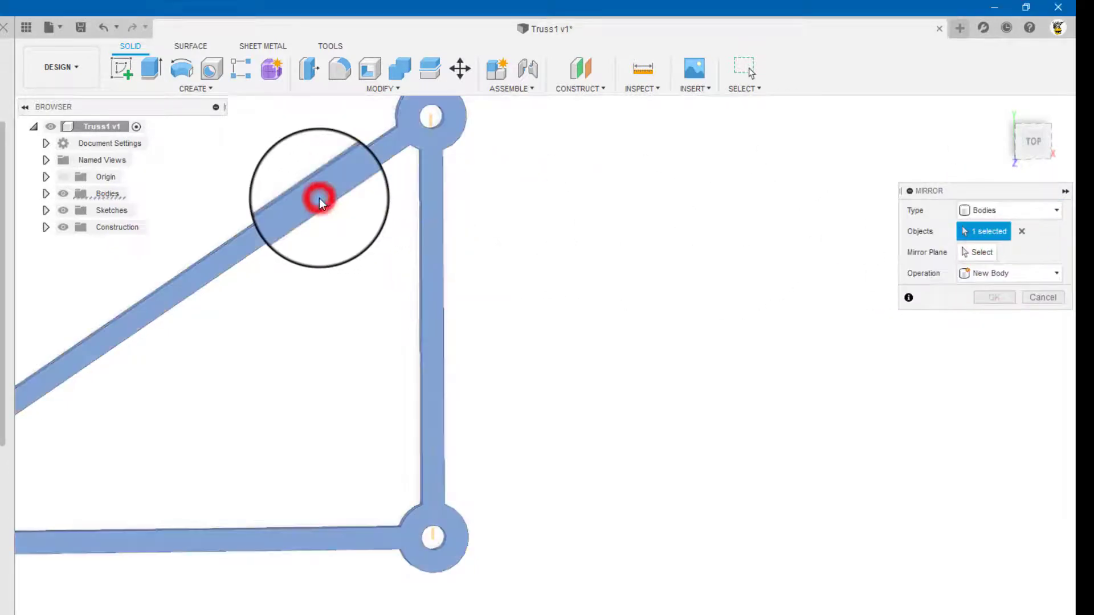
- Use the midplane through the vertical member as the mirror plane and complete the mirror with the Join operation
click(979, 251)
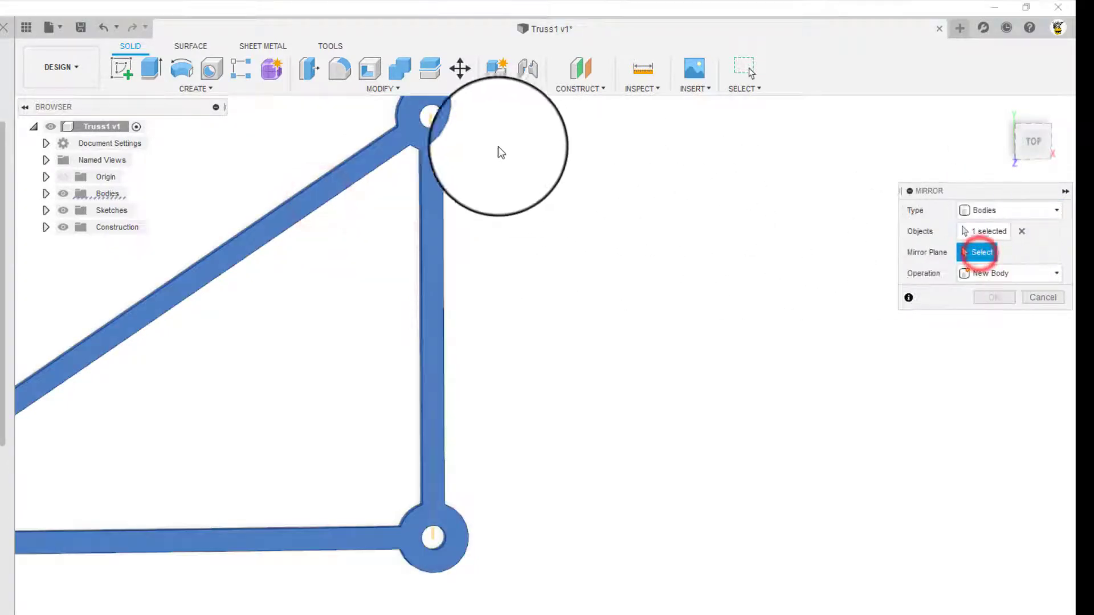
scroll(427, 117, up, 3)
click(447, 121)
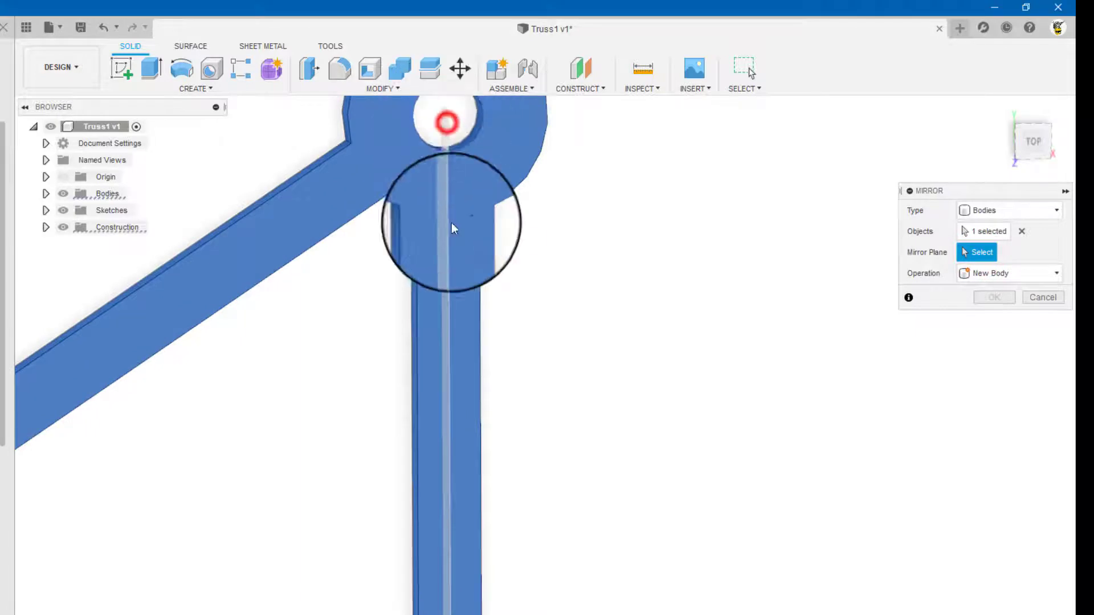
scroll(452, 331, down, 5)
scroll(453, 332, down, 3)
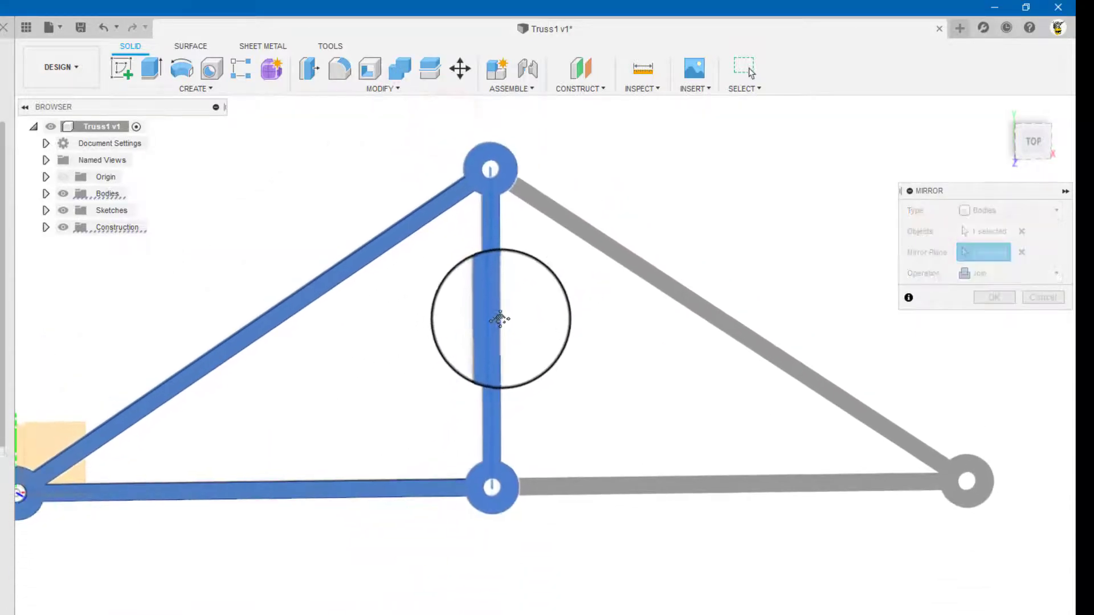
click(998, 296)
scroll(624, 483, down, 2)
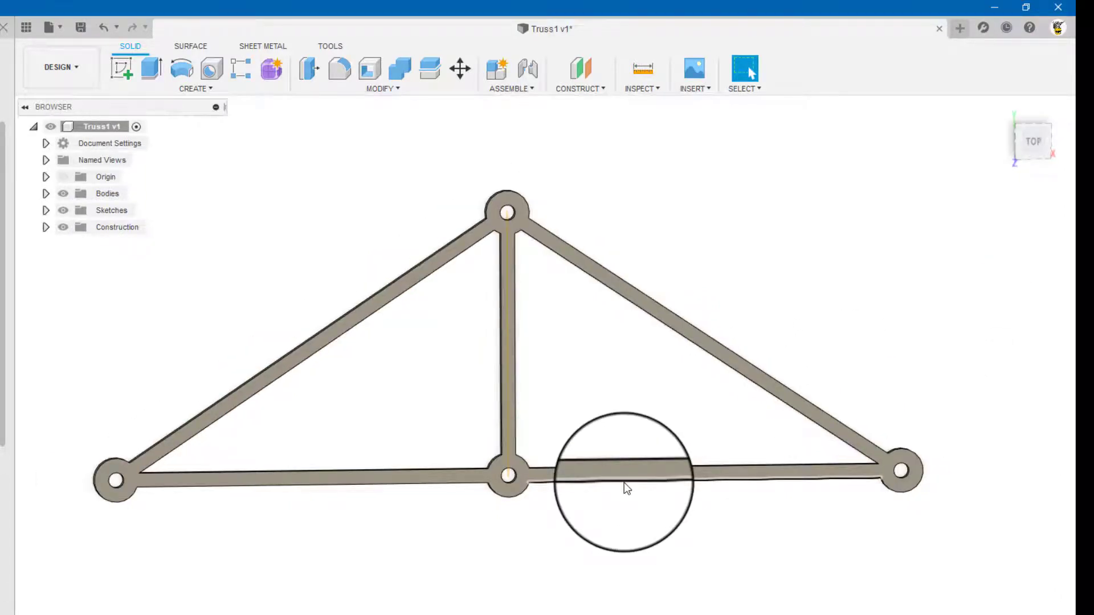
scroll(456, 536, down, 1)
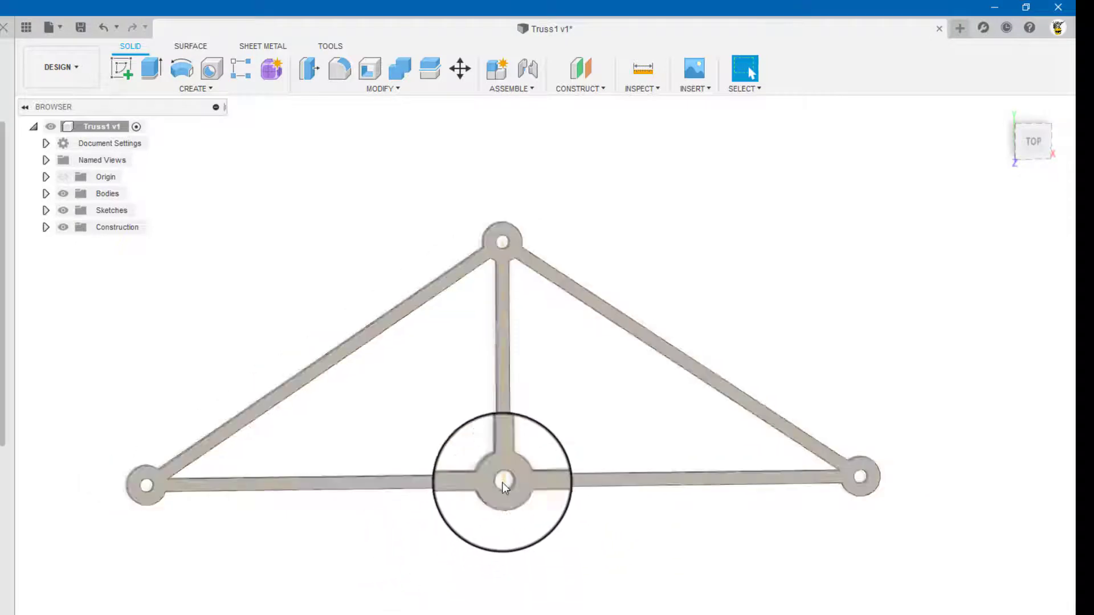
- Save the truss design as a new version with the description "User Saved"
click(80, 26)
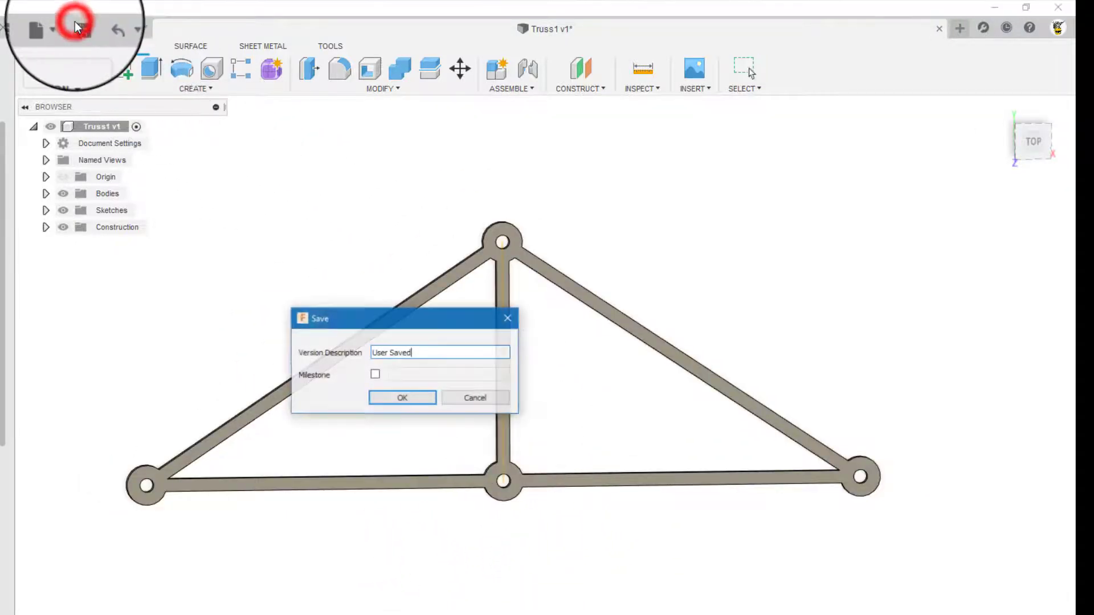
click(405, 398)
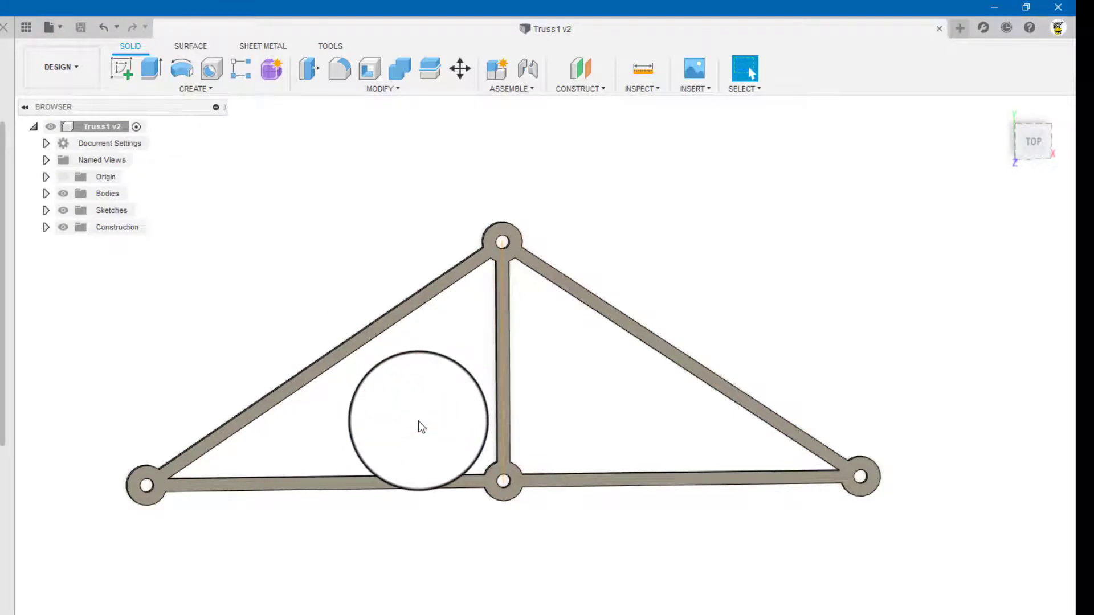
scroll(481, 422, up, 1)
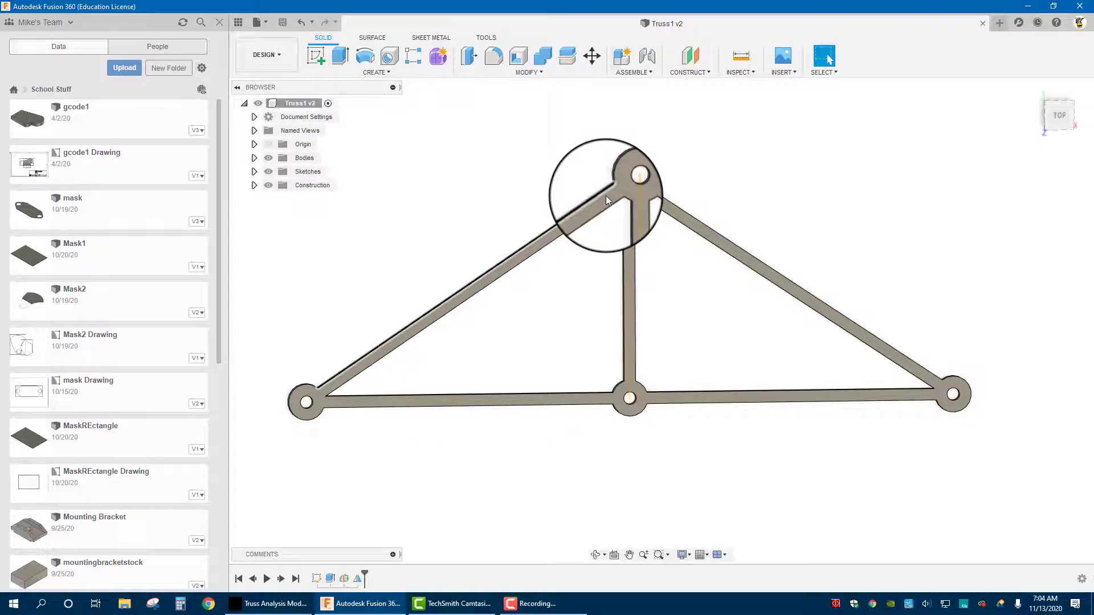
- Open the truss sketch for editing, examine its member offset dimensions, and finish the sketch without editing it
double_click(316, 578)
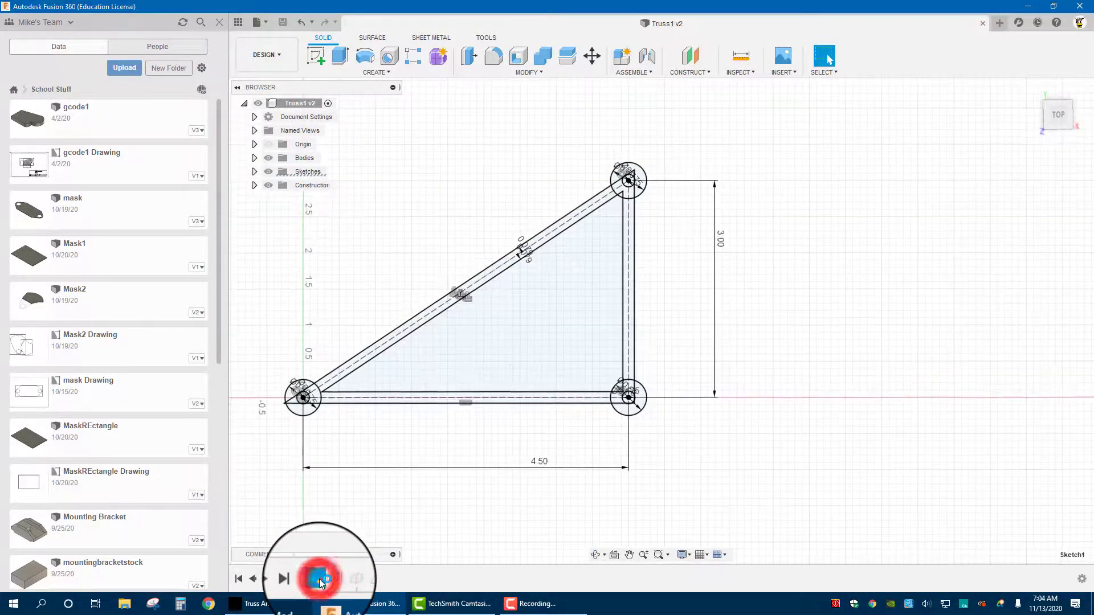
scroll(535, 243, up, 5)
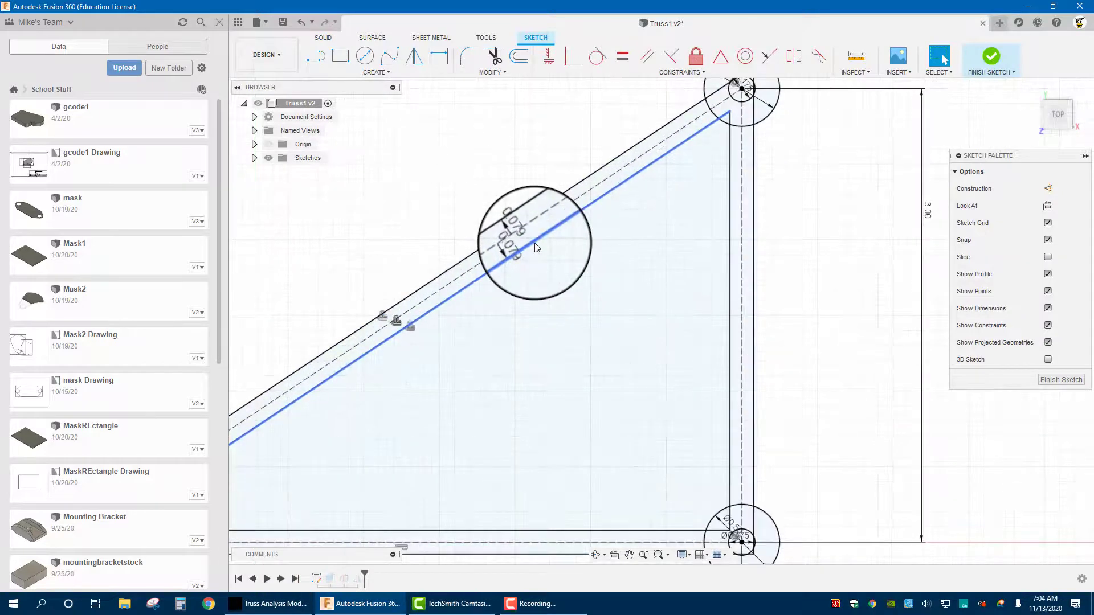
scroll(602, 362, down, 5)
scroll(605, 363, down, 2)
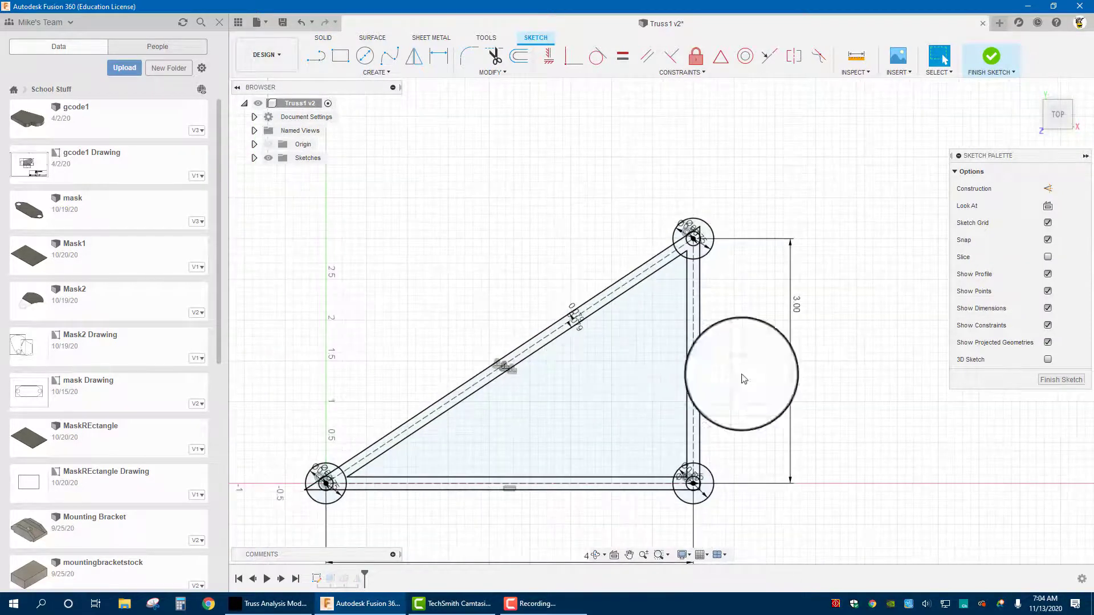
click(1057, 379)
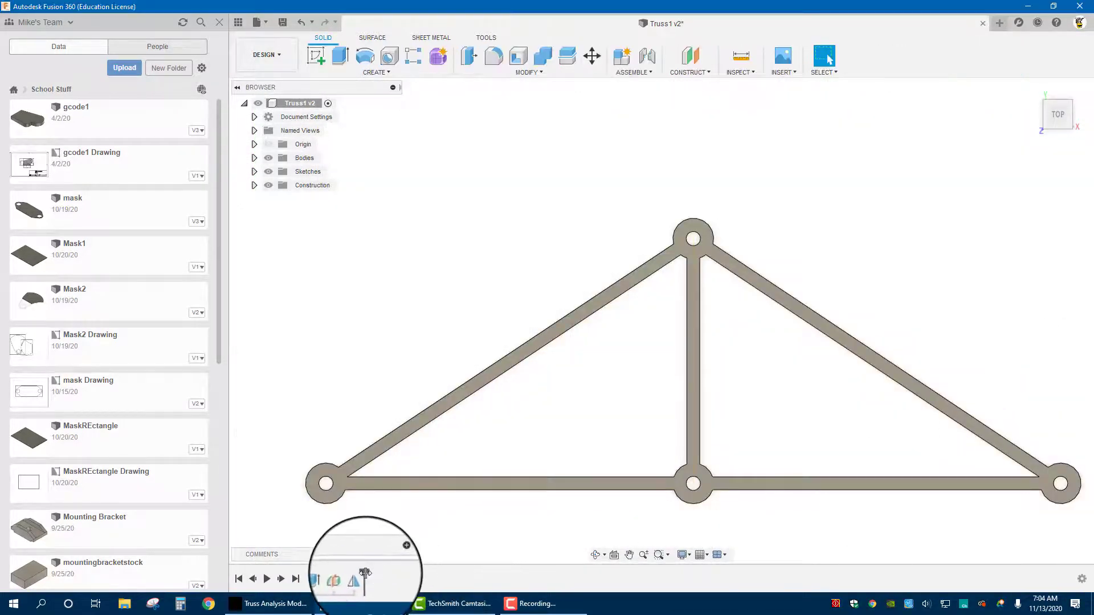
mouse_move(364, 571)
mouse_down()
mouse_move(335, 571)
mouse_move(365, 571)
mouse_up()
scroll(764, 374, down, 2)
middle_drag(764, 374, 729, 304)
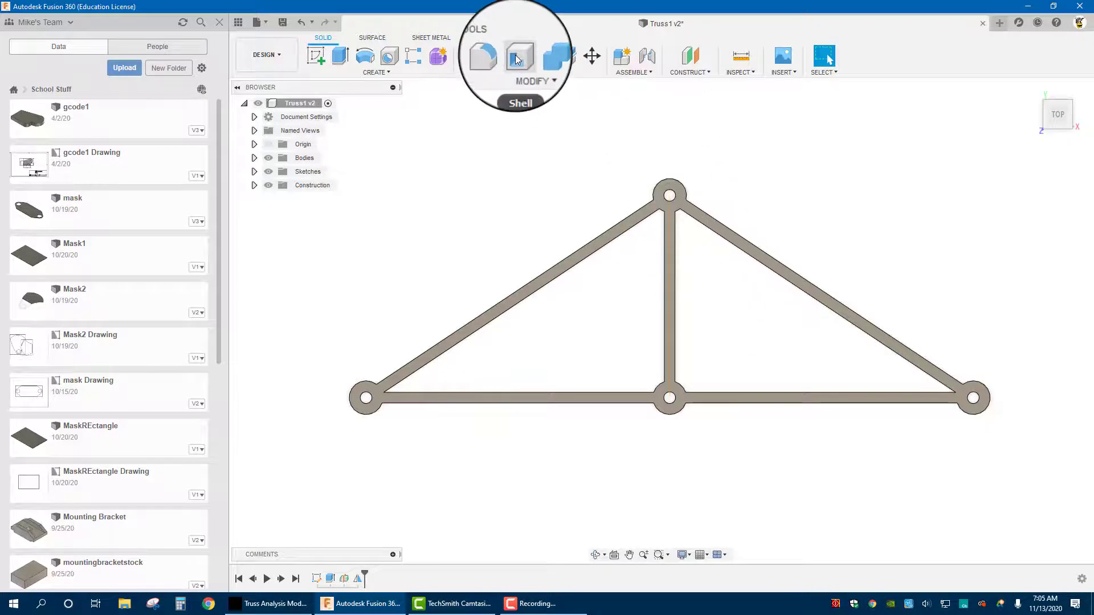
- Create a new drawing from the truss design on an A (8.5in x 11in) portrait sheet
click(282, 56)
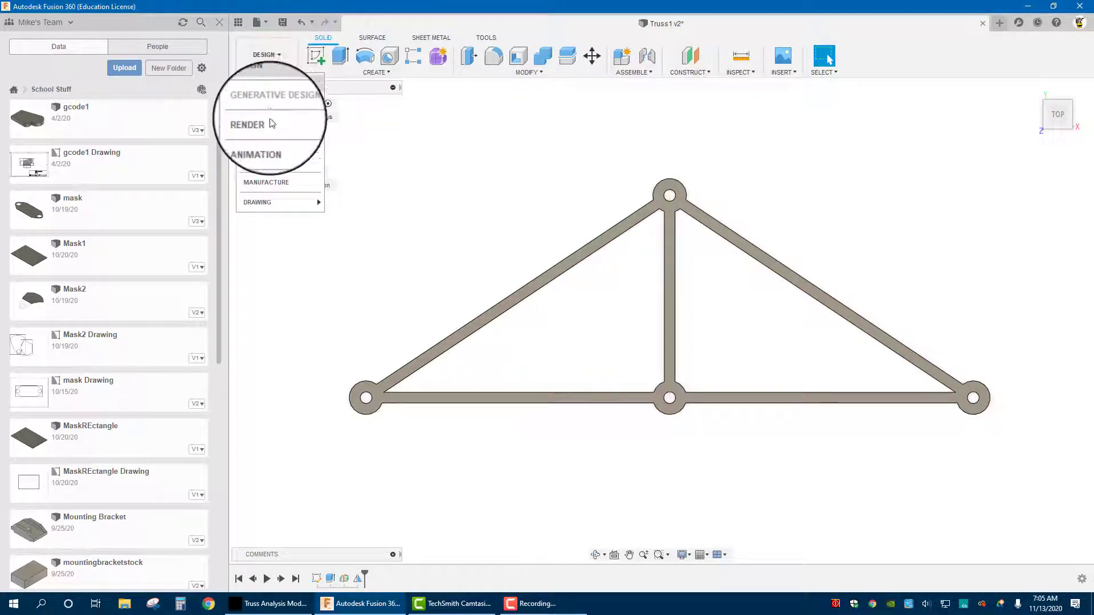
mouse_move(267, 198)
click(346, 206)
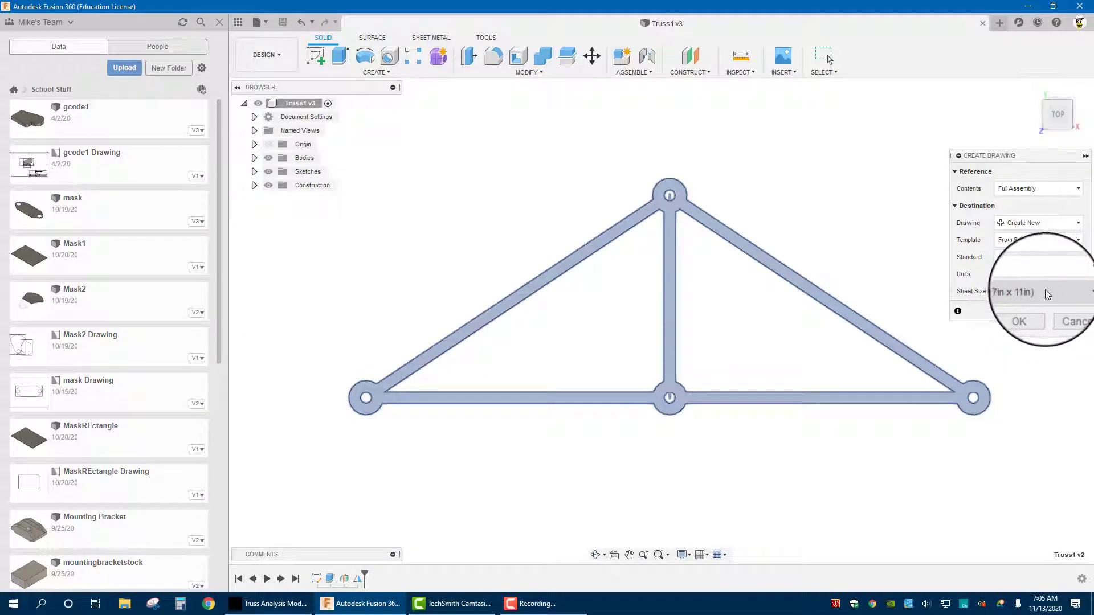
click(1045, 291)
click(1035, 308)
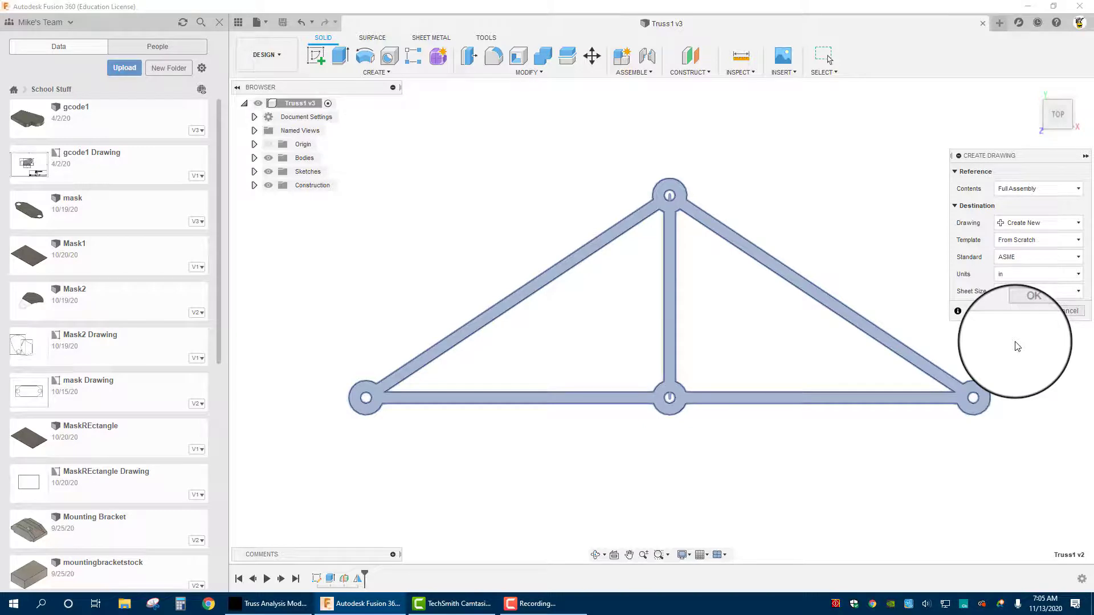
click(1035, 291)
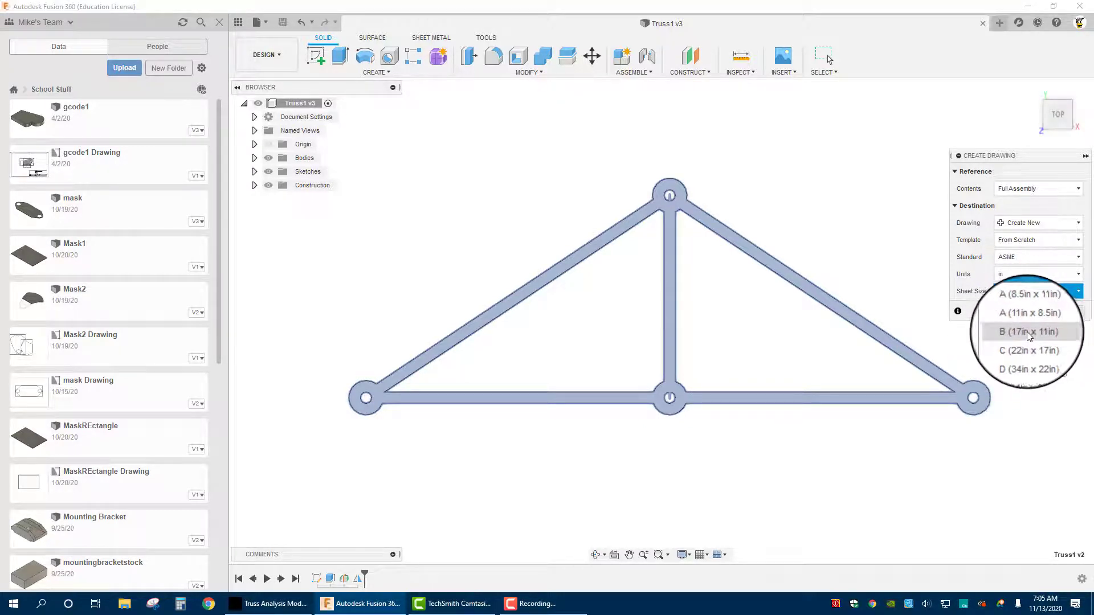
click(1029, 335)
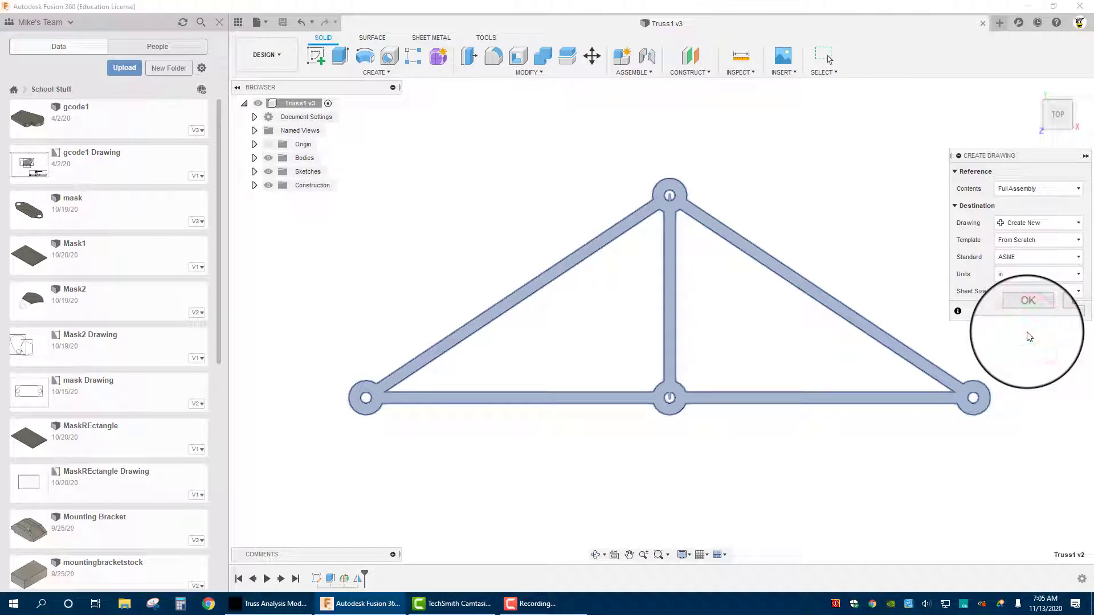
click(1051, 290)
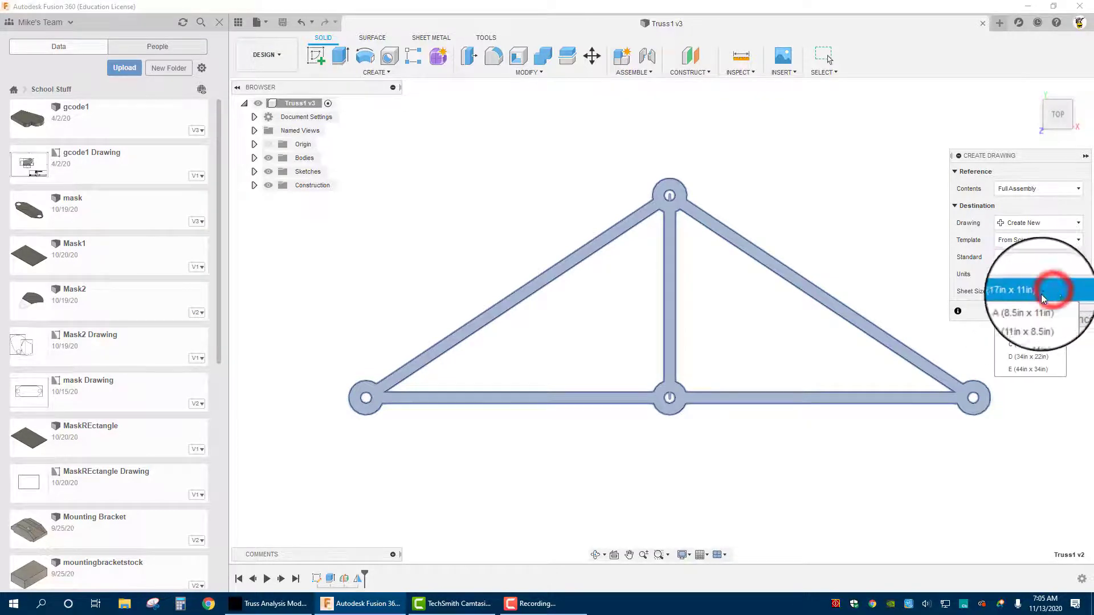
click(1034, 292)
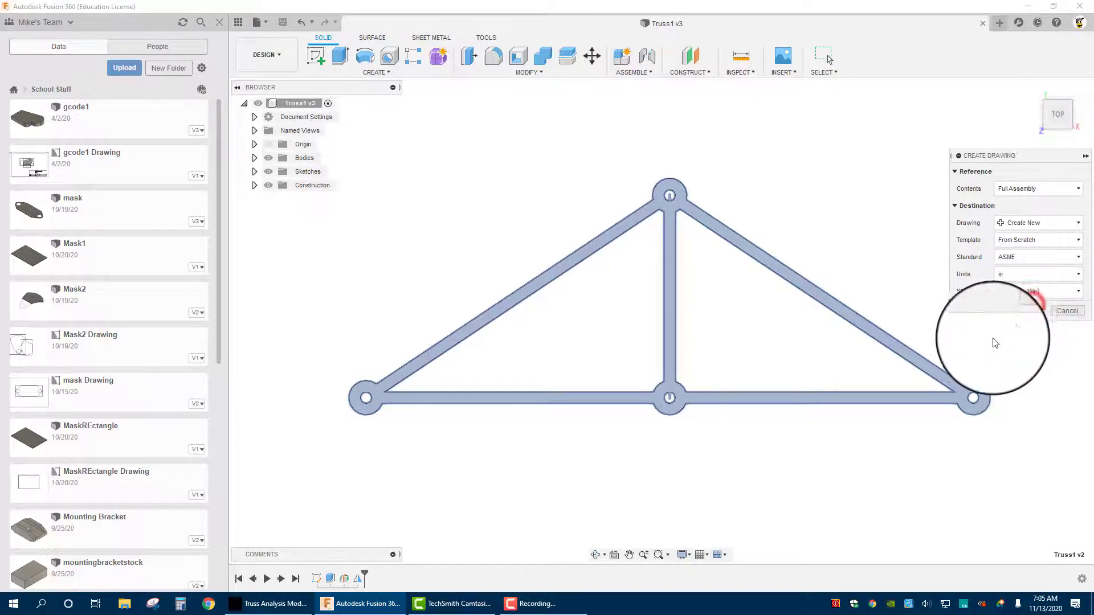
click(1019, 314)
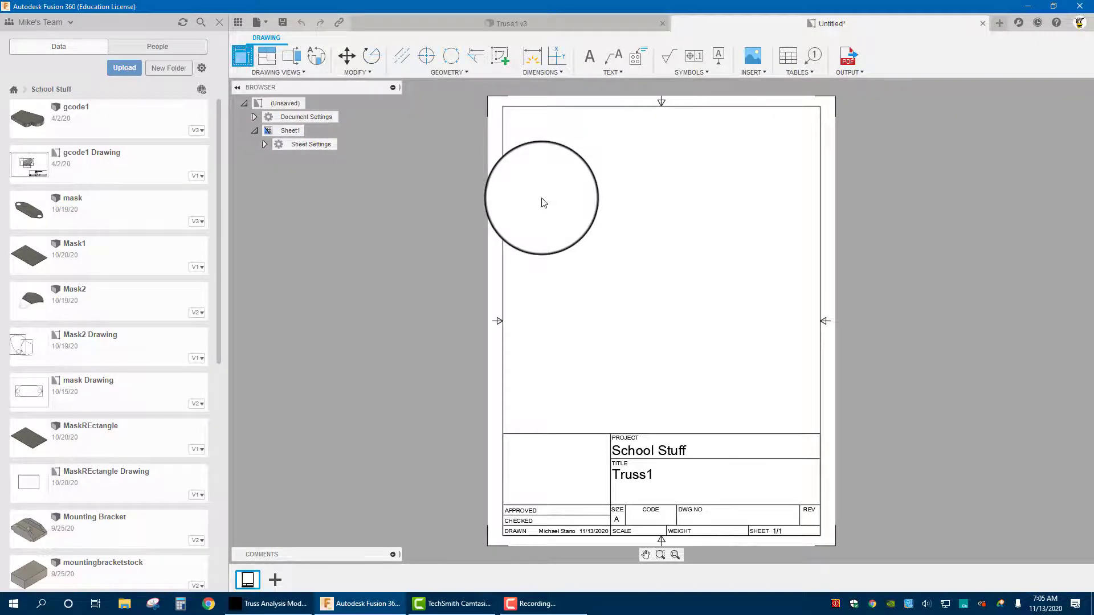
- Hide the title block and the sheet border in the sheet settings so the page is blank
click(265, 144)
right_click(339, 172)
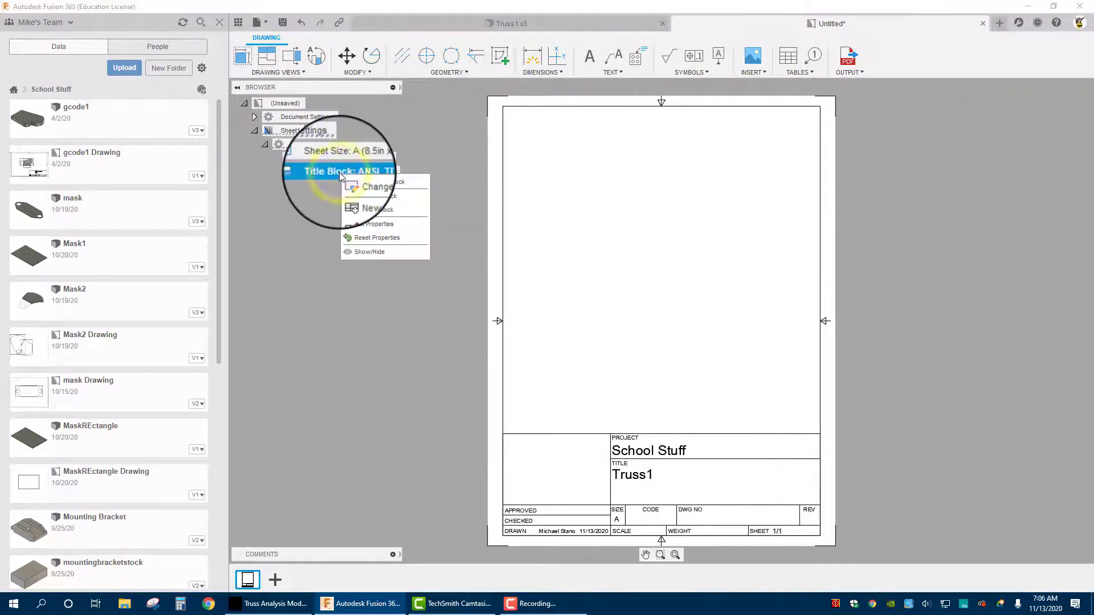
click(307, 182)
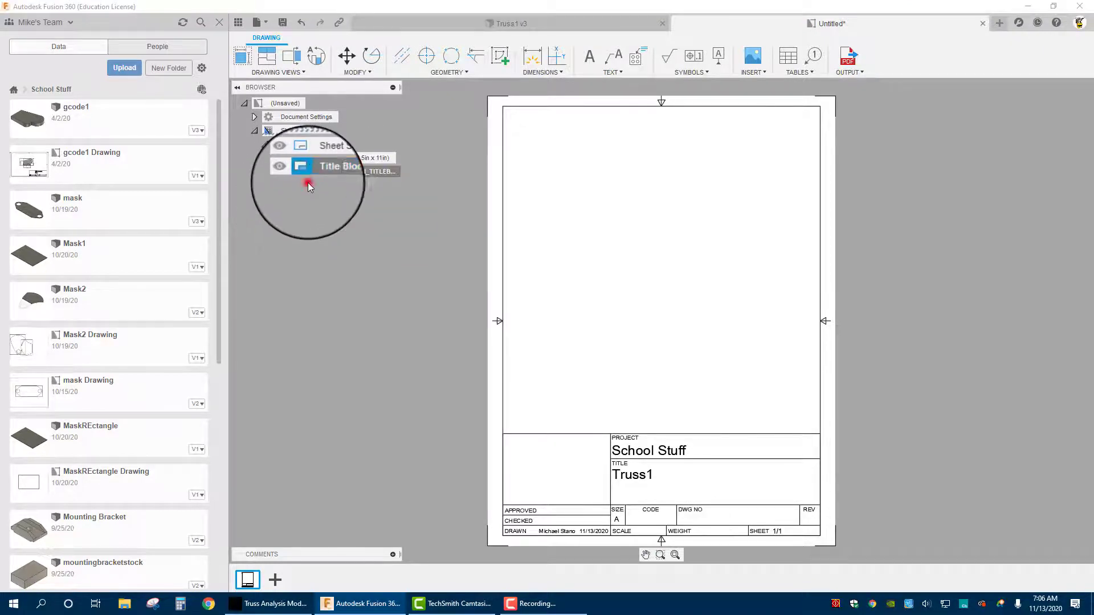
click(289, 172)
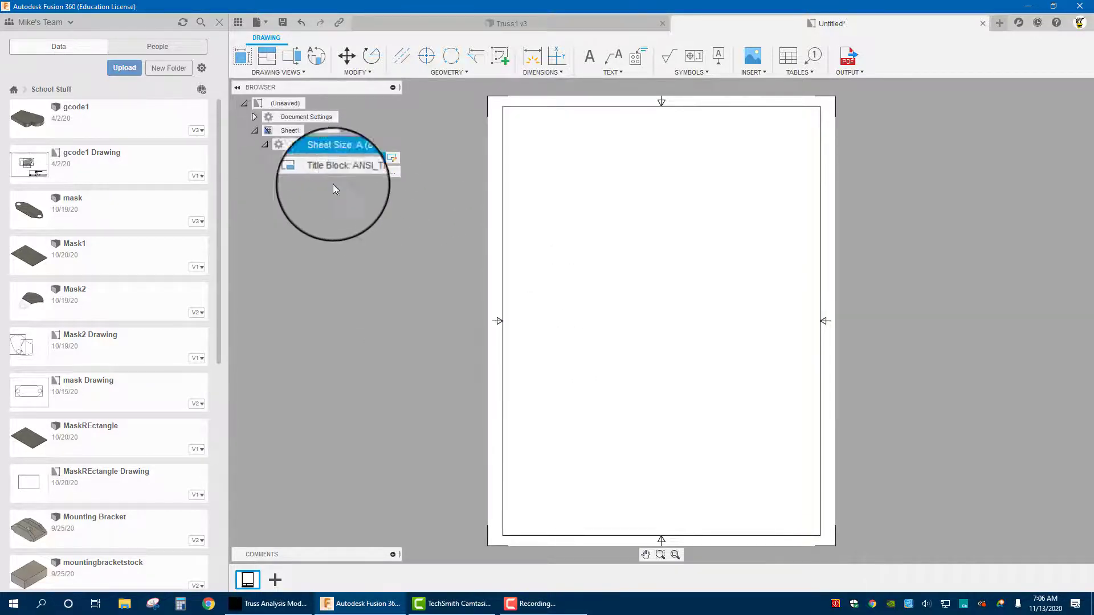
click(286, 159)
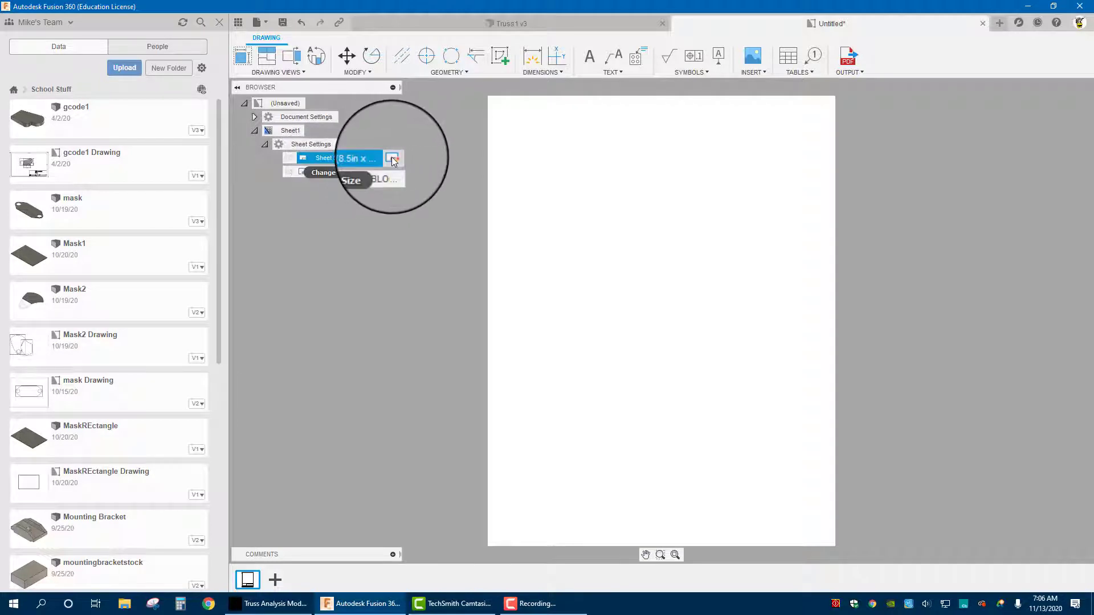
click(305, 298)
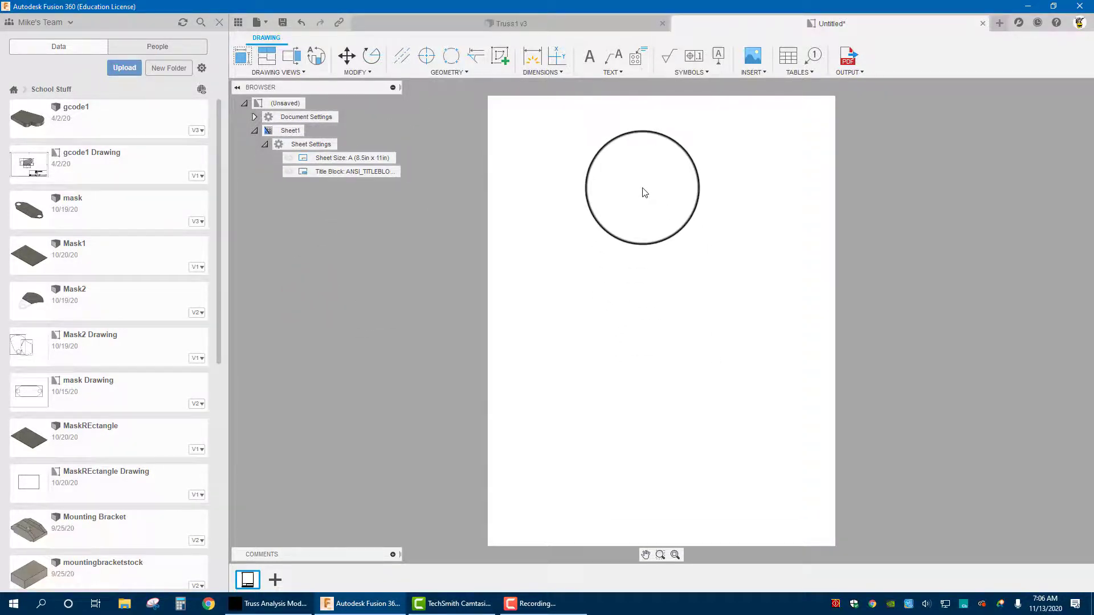
- Place a base view of the truss in TOP orientation at scale 1 on the upper part of the sheet
click(239, 58)
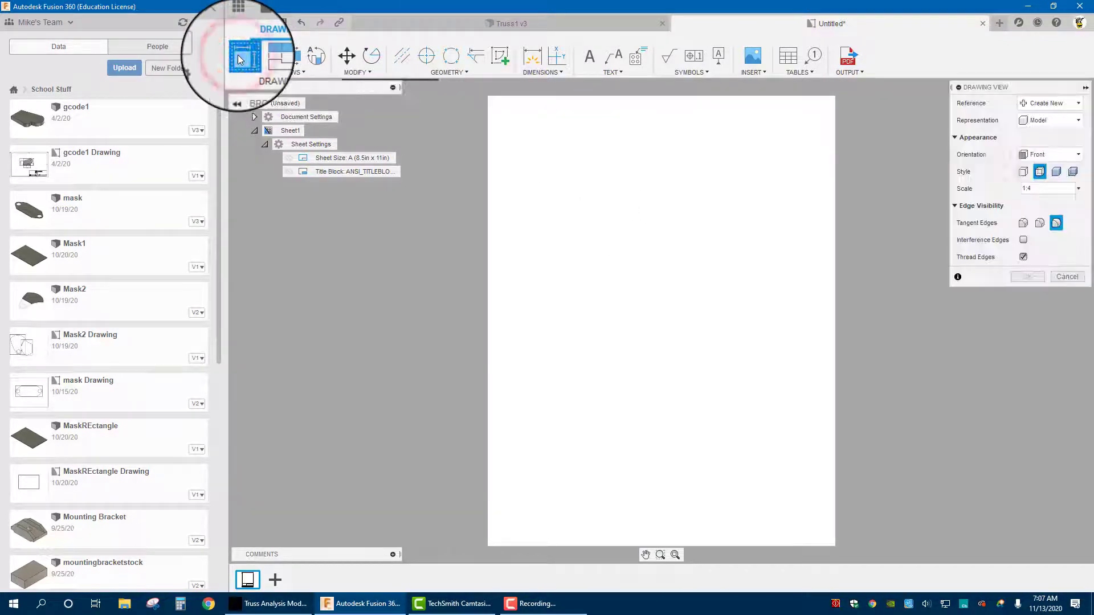
click(1054, 155)
click(1050, 169)
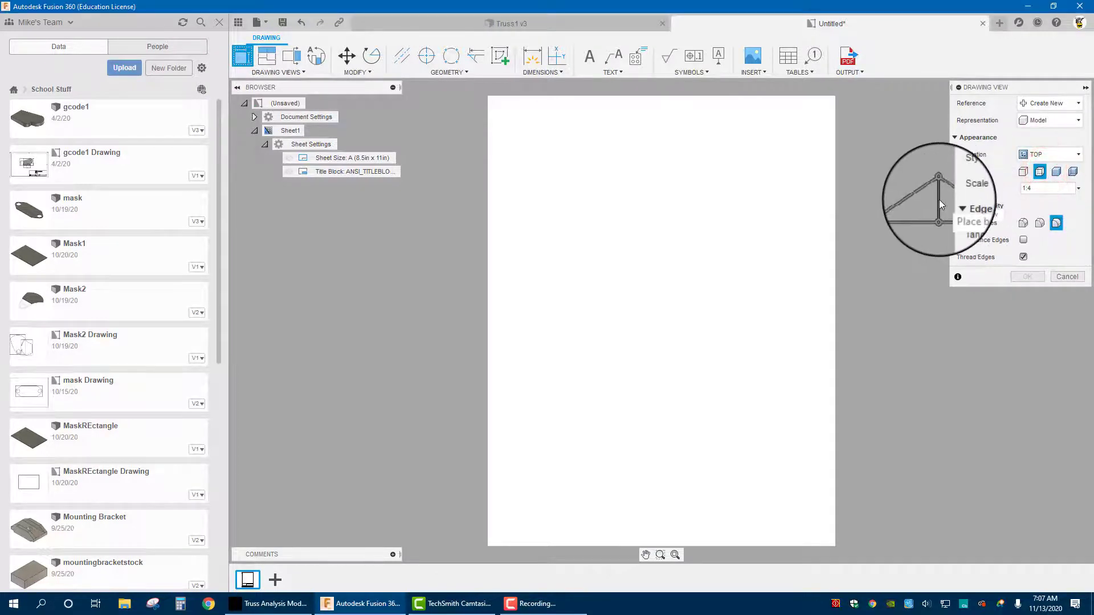
double_click(1044, 188)
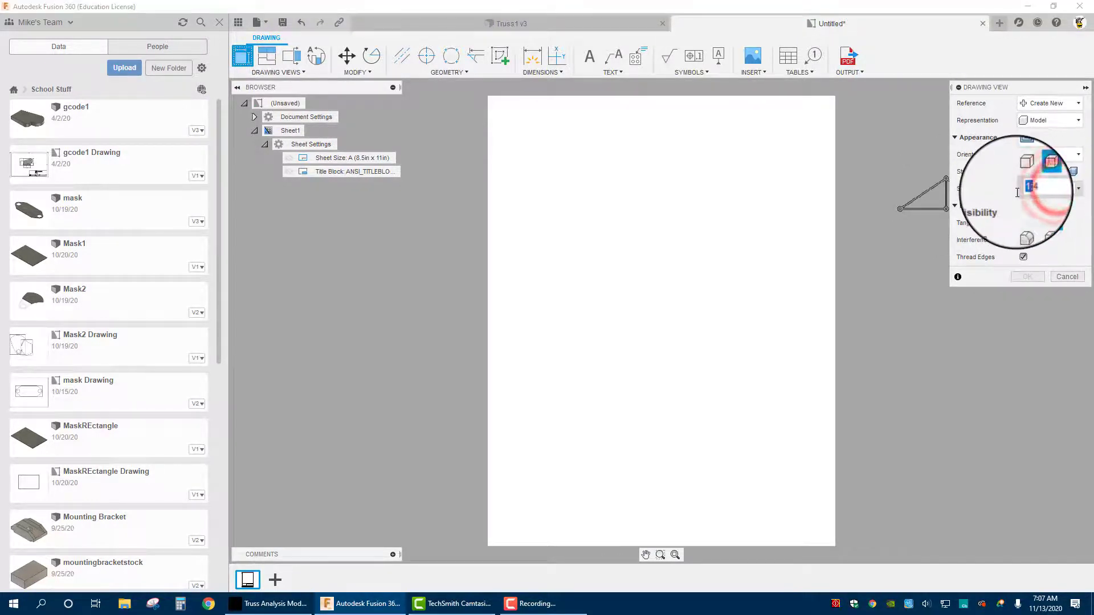
drag(1043, 189, 1023, 189)
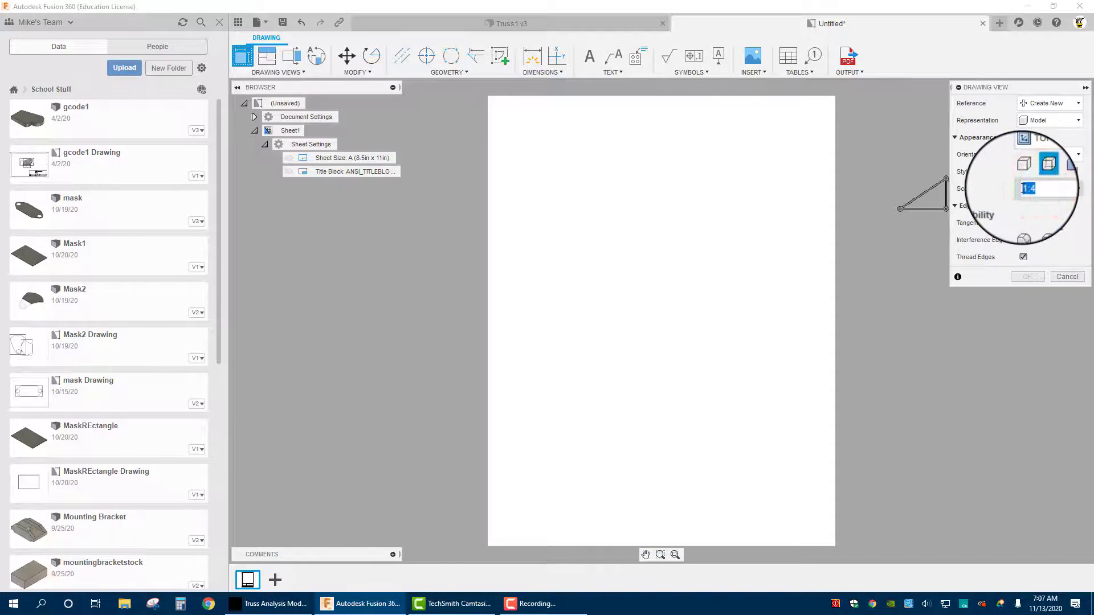
text(1)
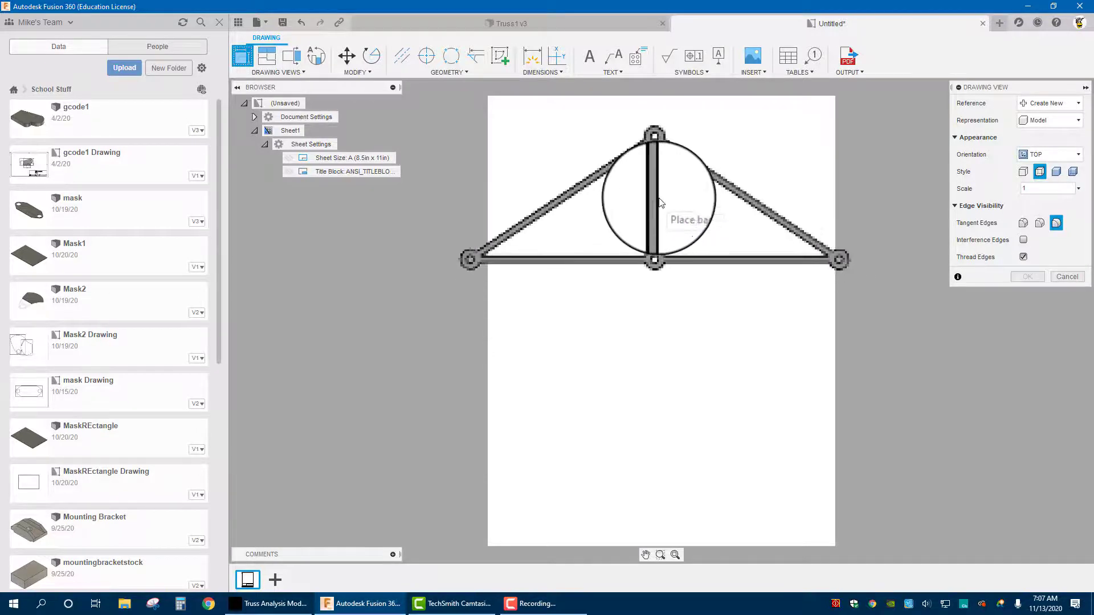
click(662, 191)
click(1027, 276)
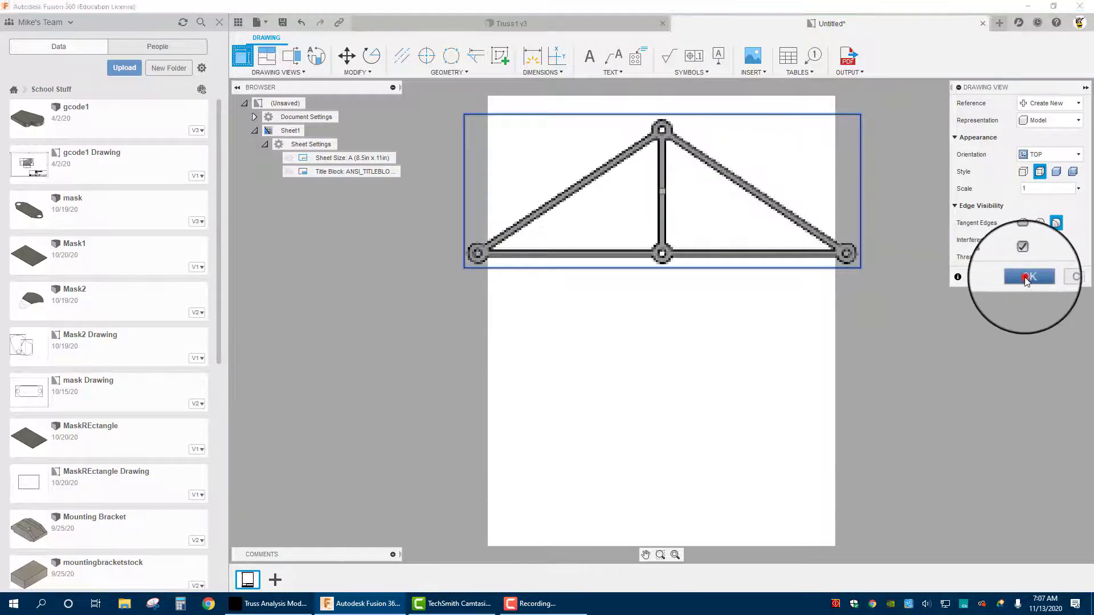
- Rotate the truss view a quarter turn clockwise about its bottom centre joint so the long member runs vertically
click(372, 56)
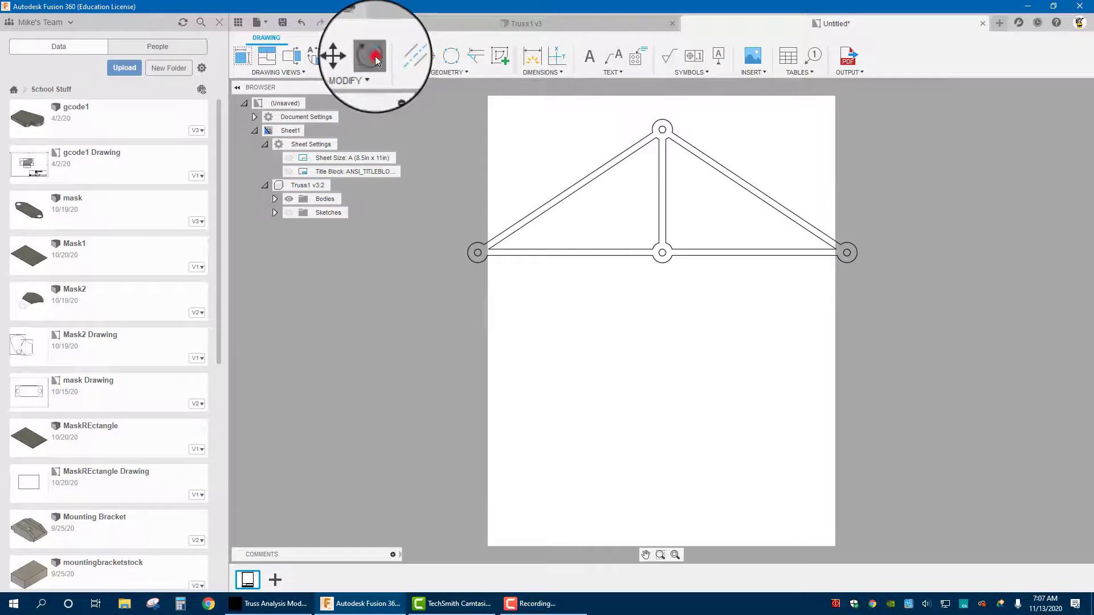
click(680, 144)
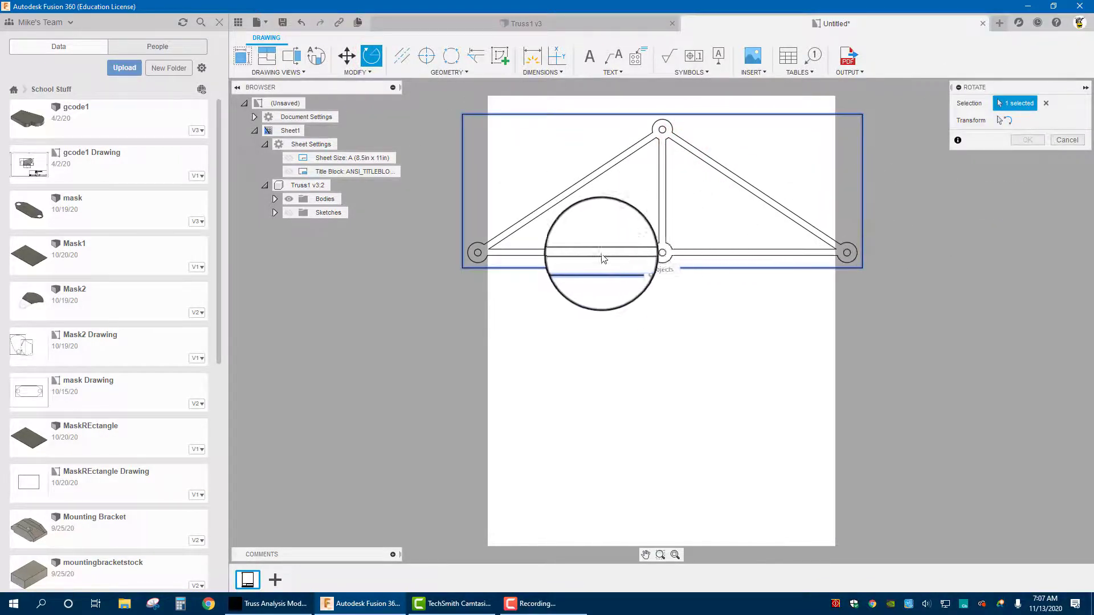
click(662, 238)
click(1004, 121)
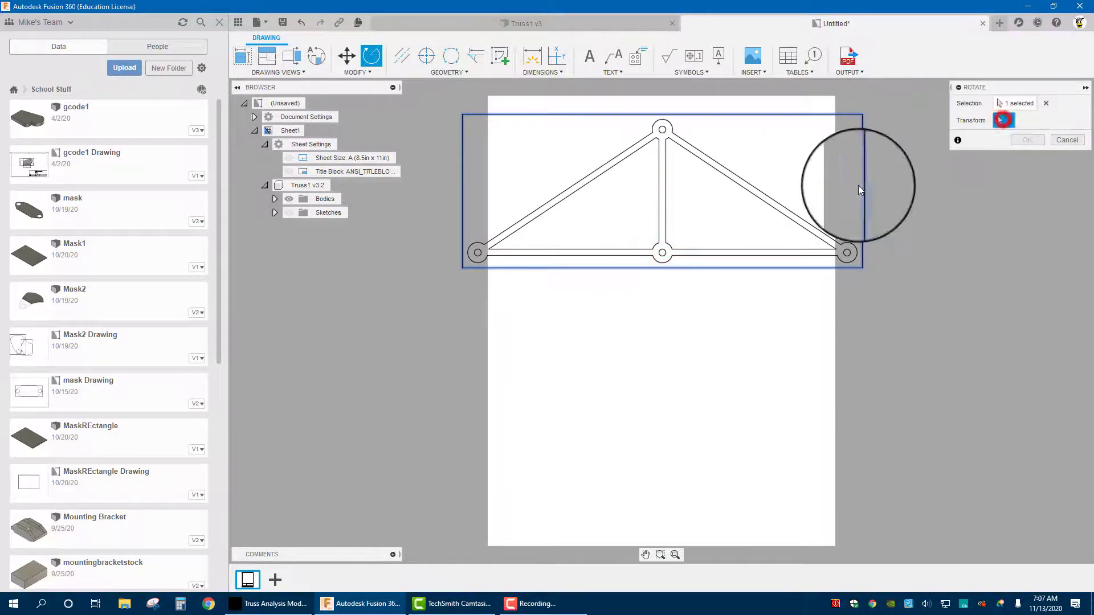
click(662, 247)
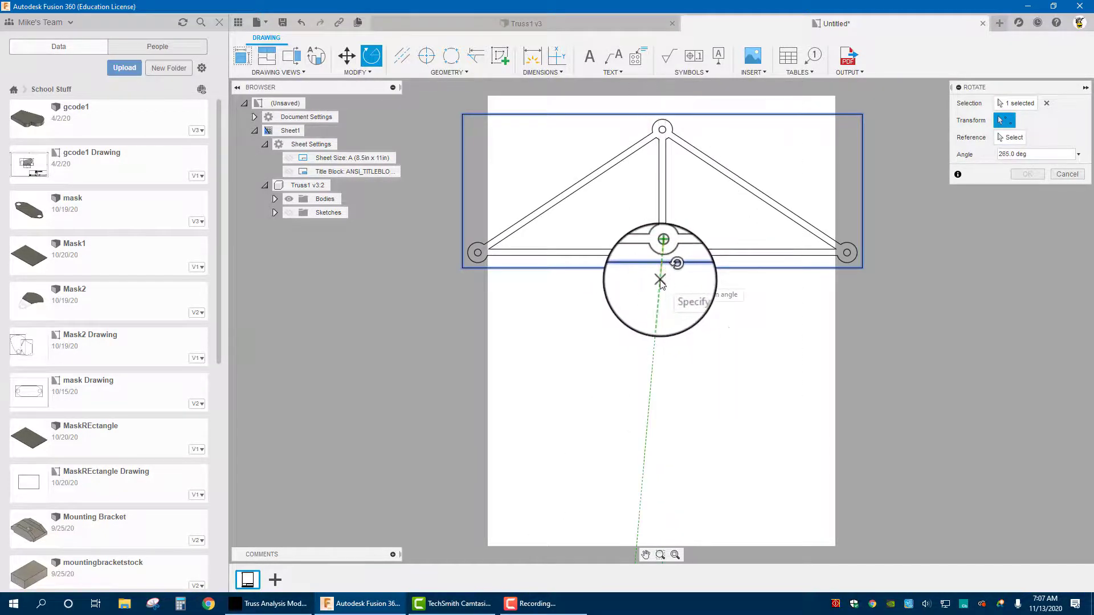
click(661, 279)
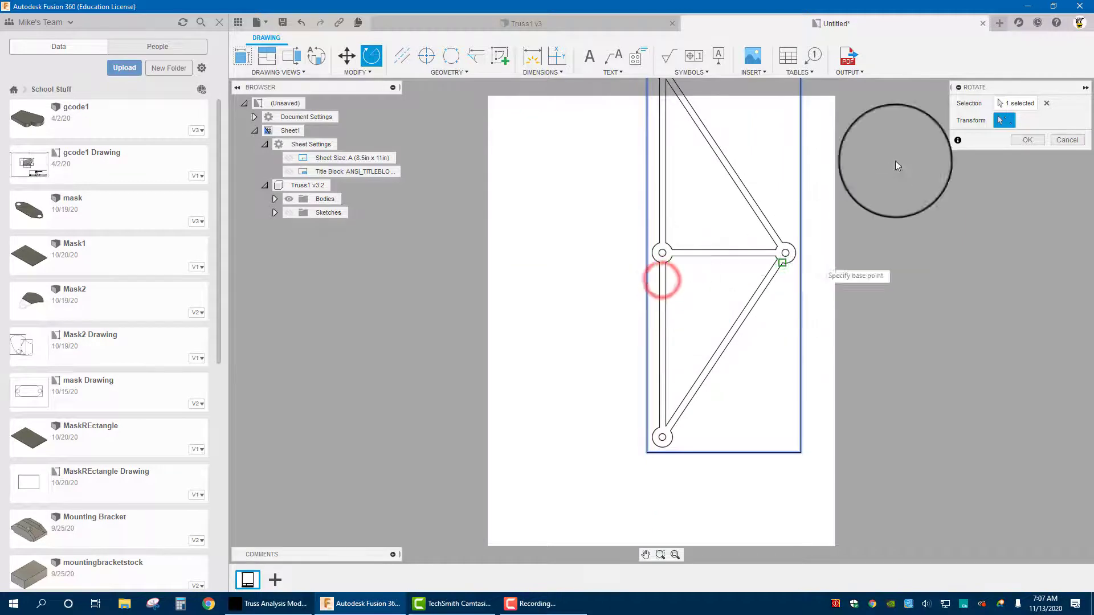
click(1027, 144)
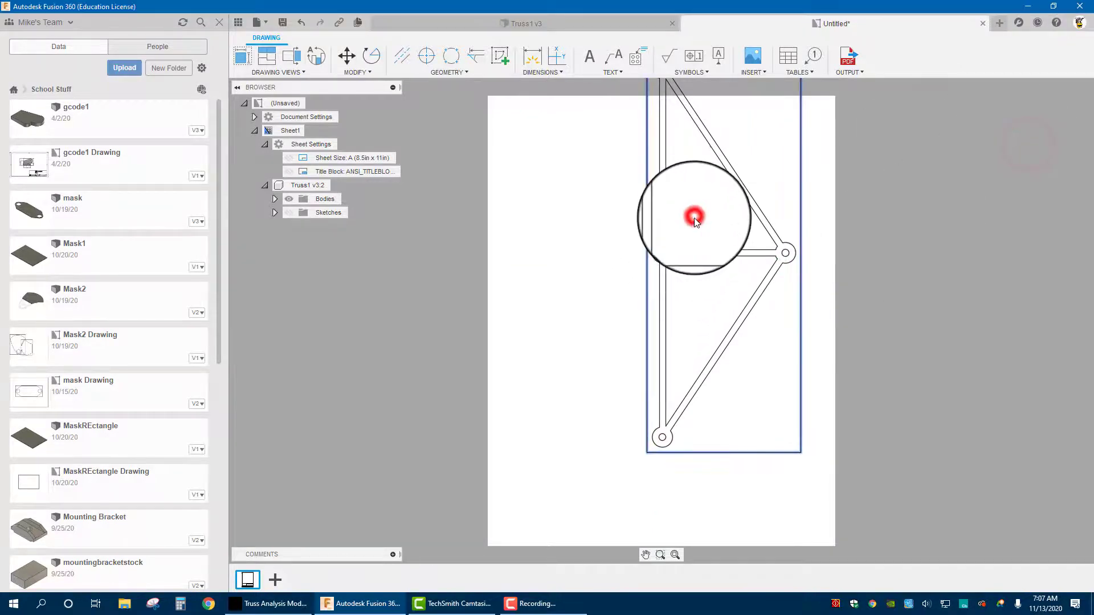
- Move the rotated truss view so it fits entirely on the page close to the sheet's left edge
drag(694, 218, 604, 270)
click(604, 268)
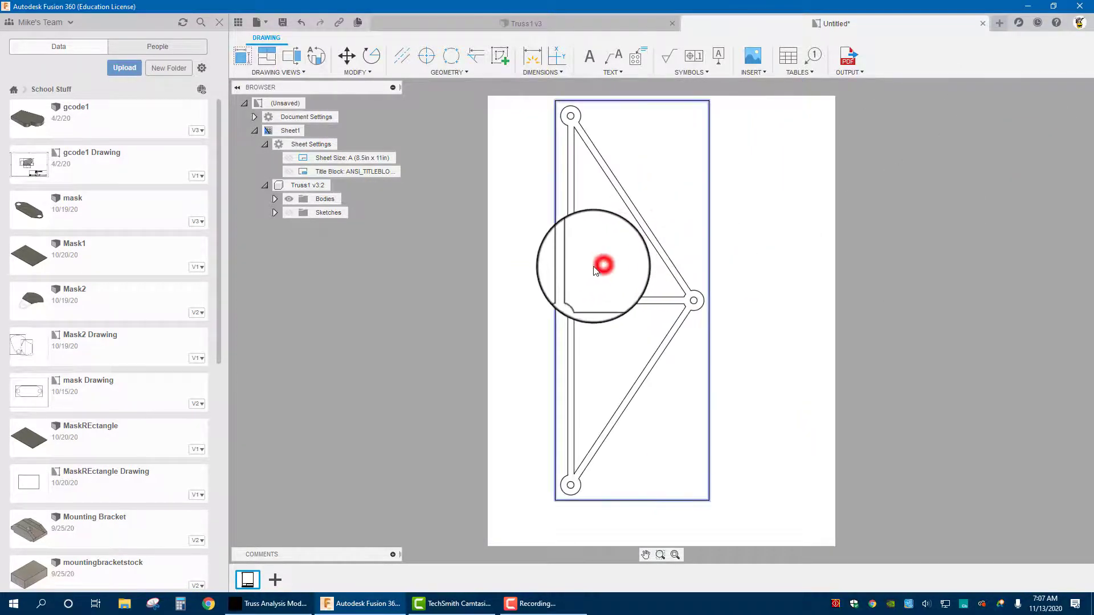
click(554, 271)
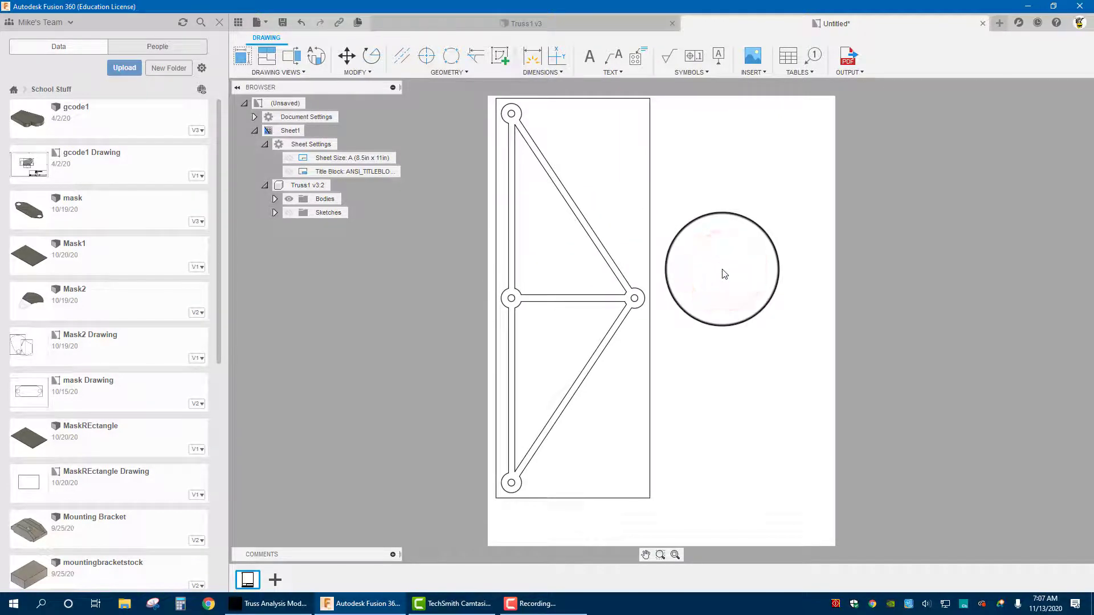
click(630, 295)
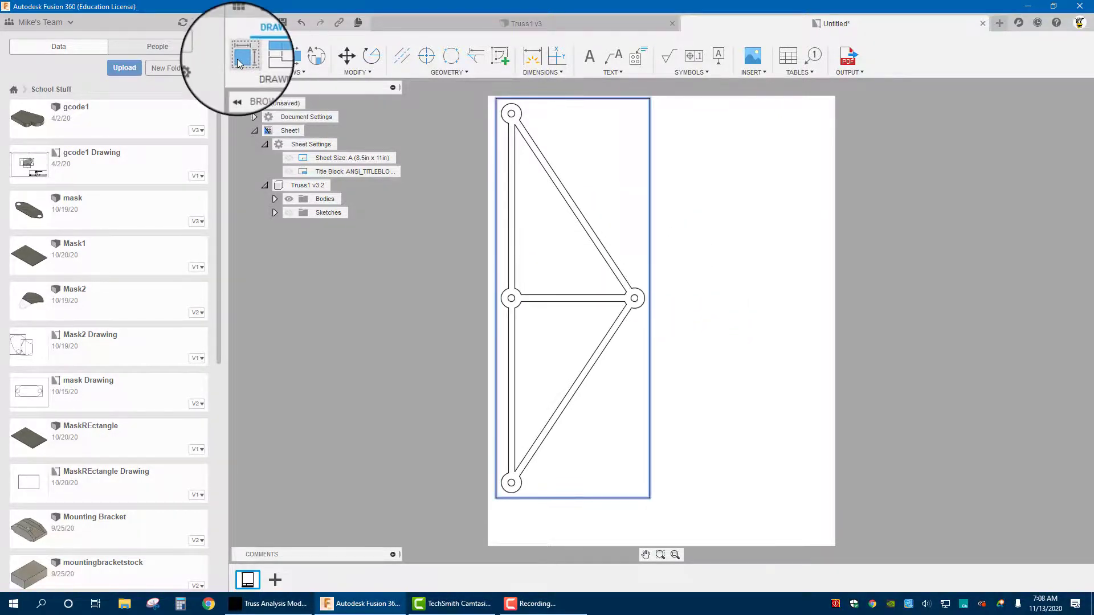
- Add a second base view of the truss in TOP orientation at scale 1 beside the rotated view
click(242, 57)
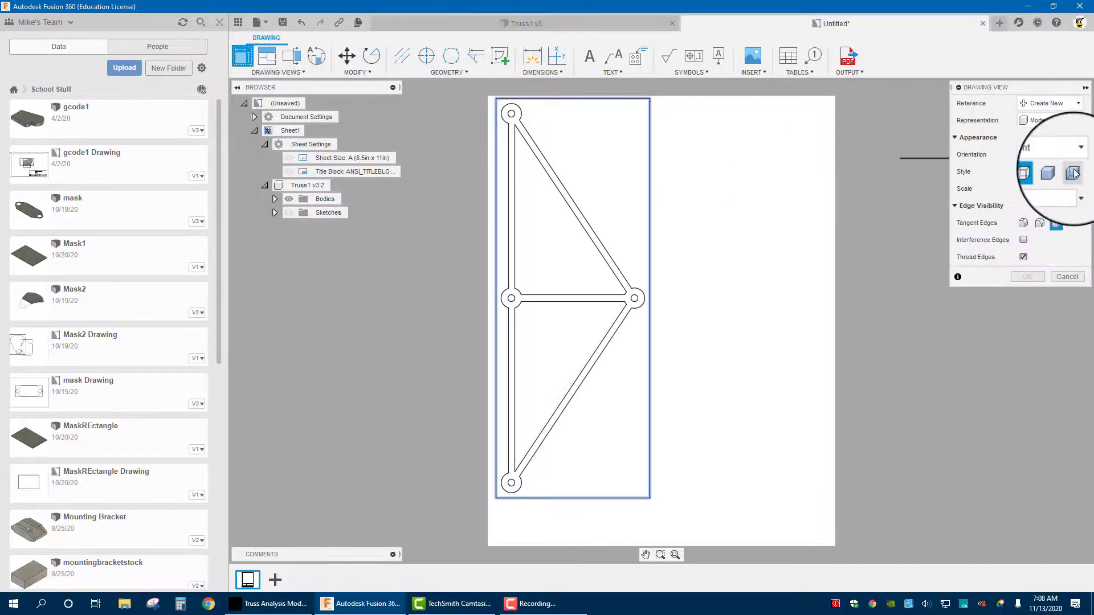
click(1066, 162)
click(1048, 175)
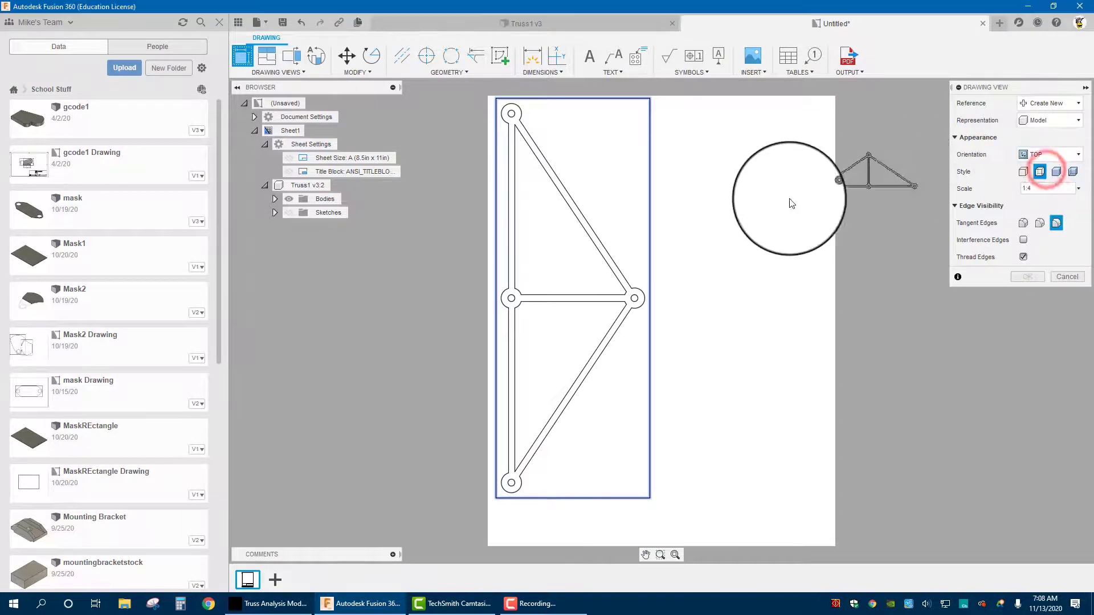
click(742, 211)
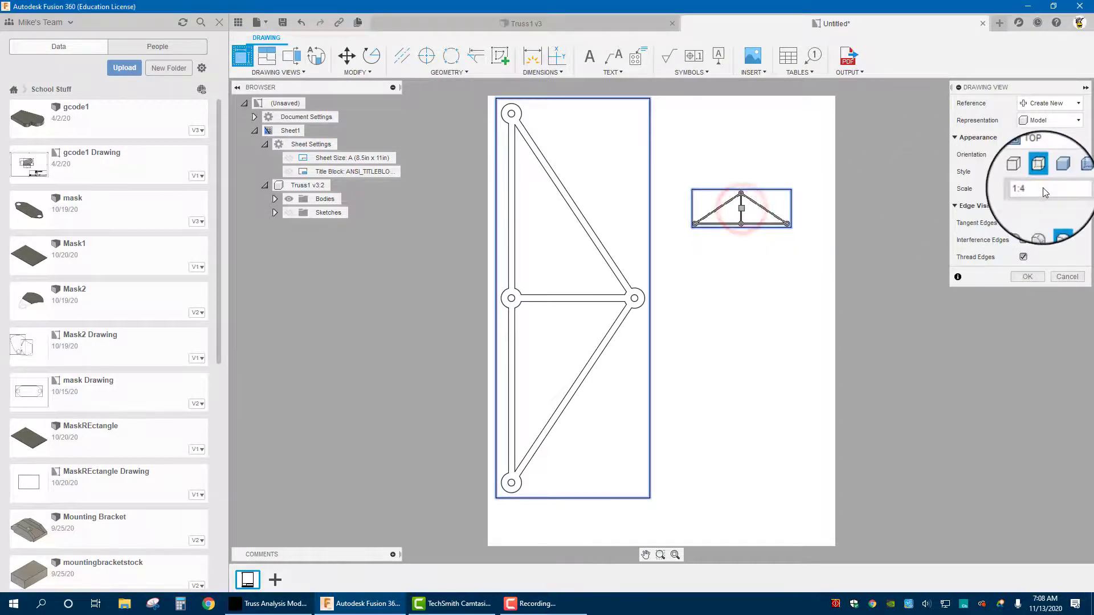
double_click(1026, 188)
text(1)
key(Return)
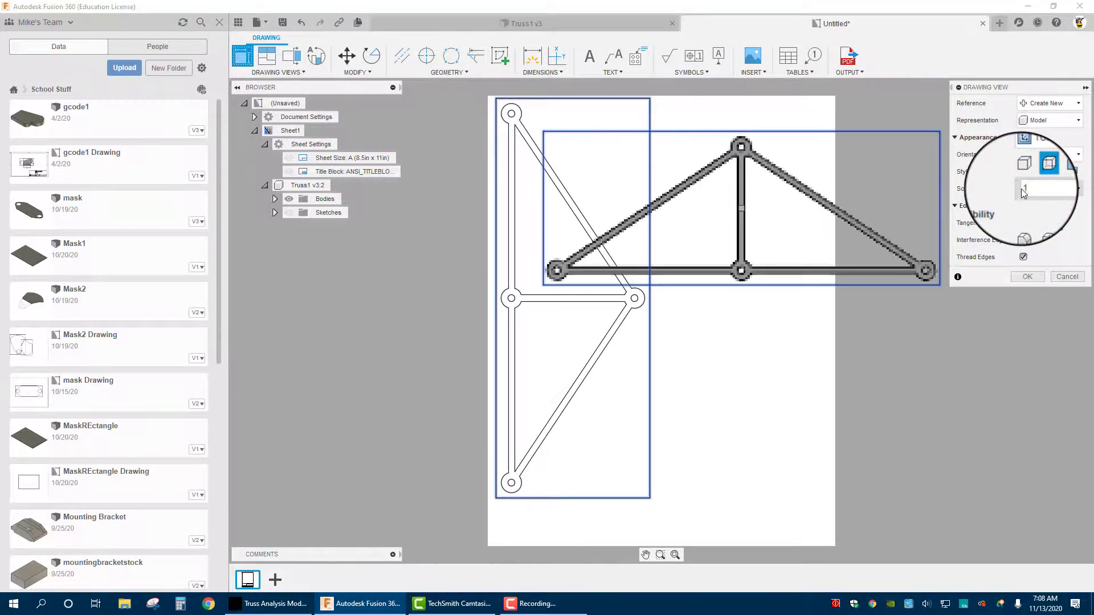
key(Return)
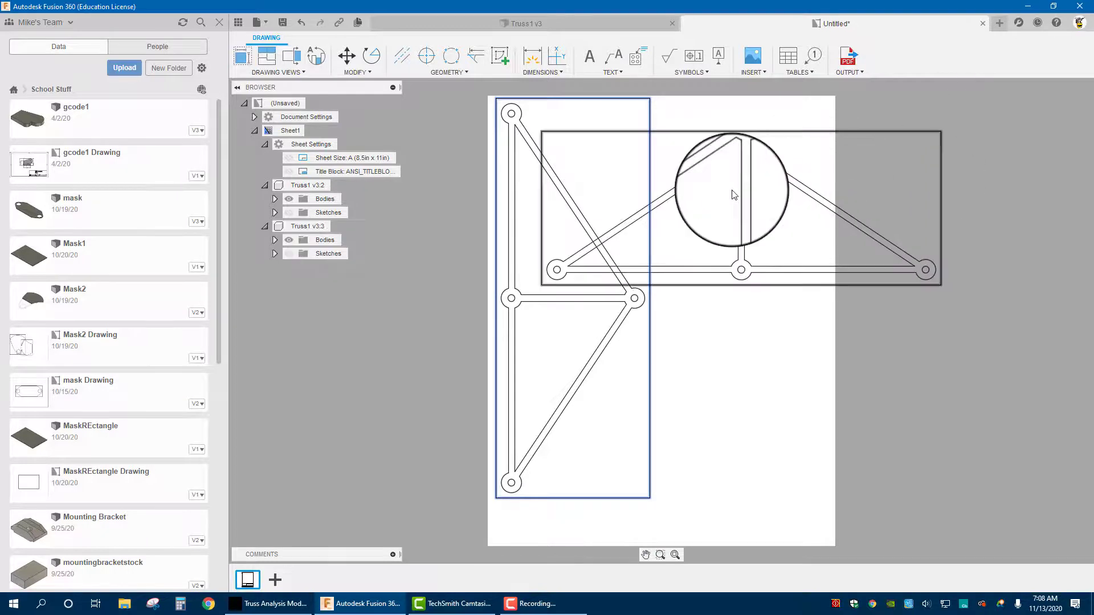
- Rotate the second truss view a quarter turn clockwise about its bottom centre joint so its long member runs vertically
click(731, 193)
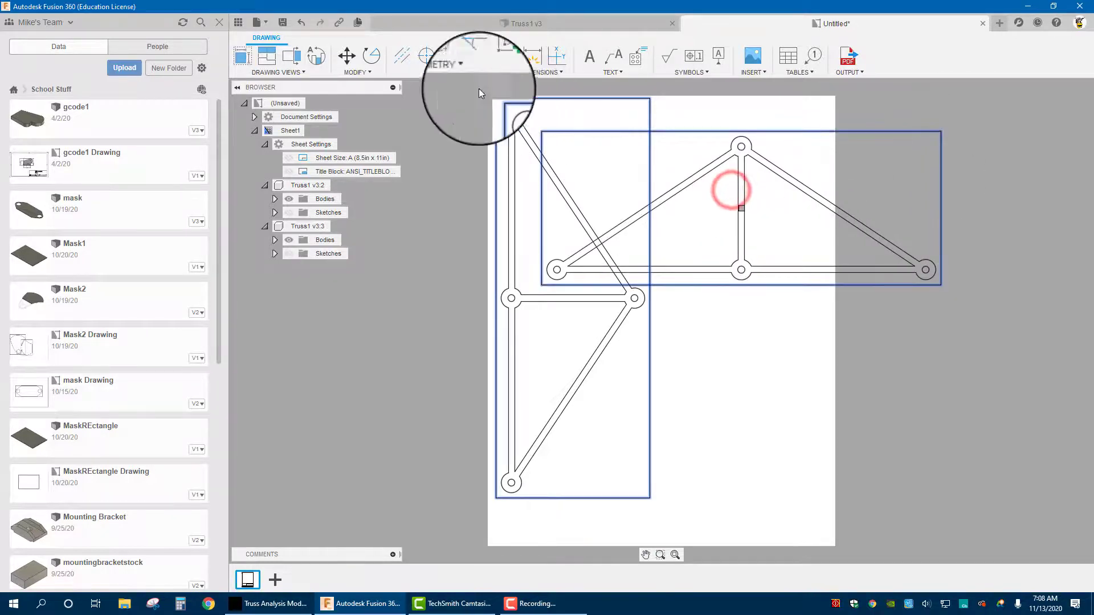
click(371, 54)
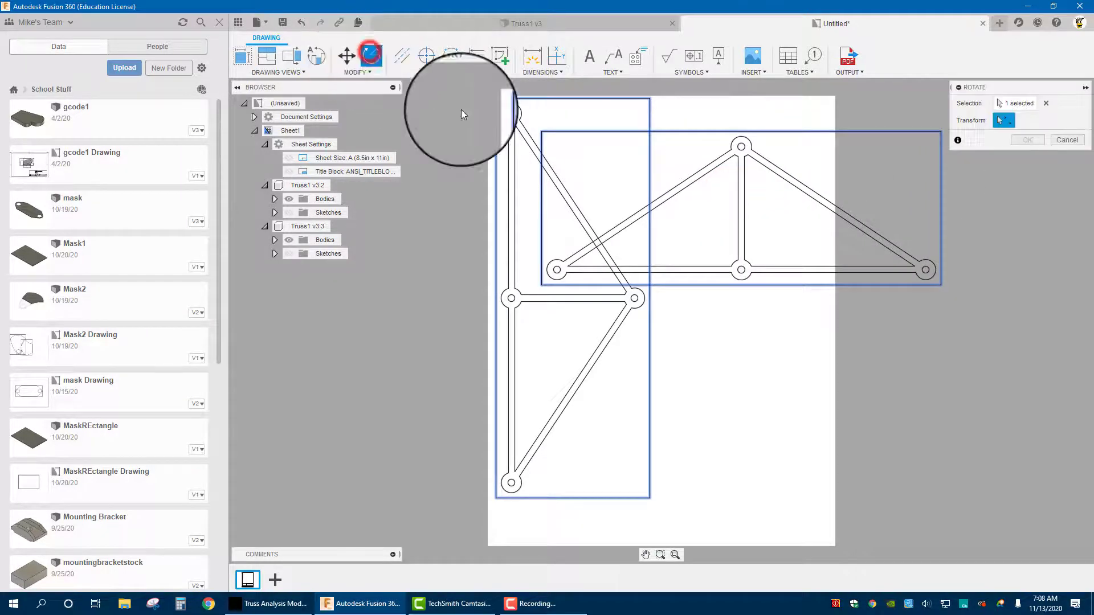
click(732, 272)
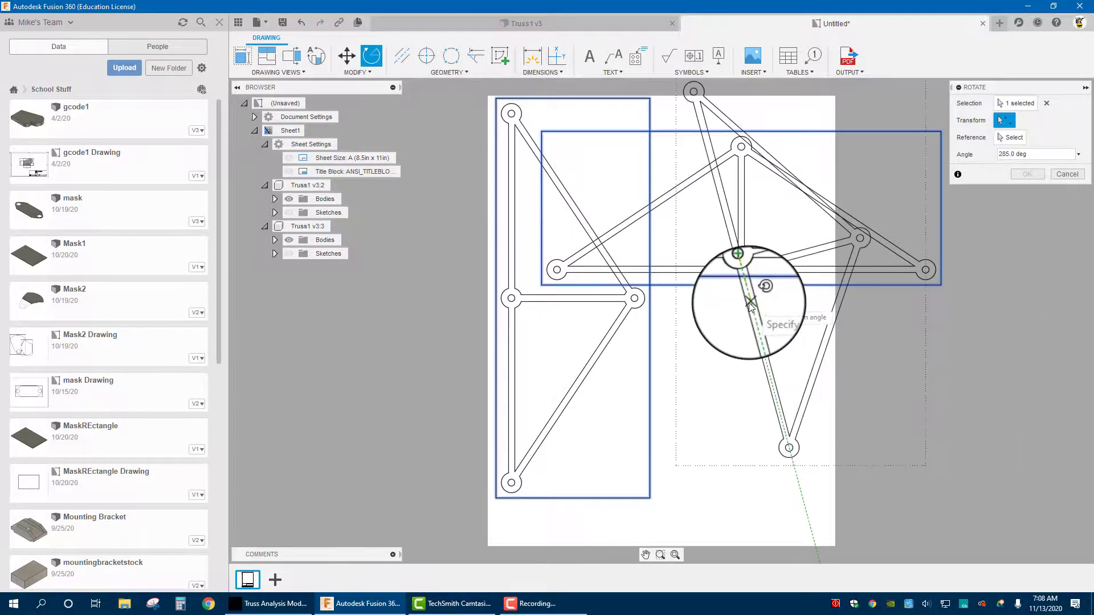
click(742, 308)
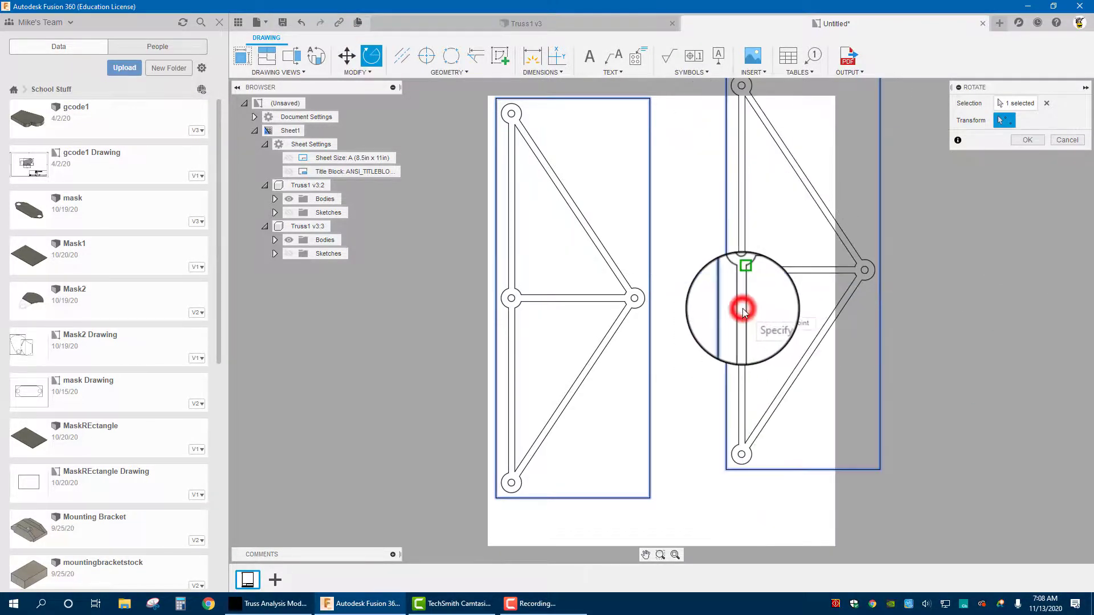
click(1027, 140)
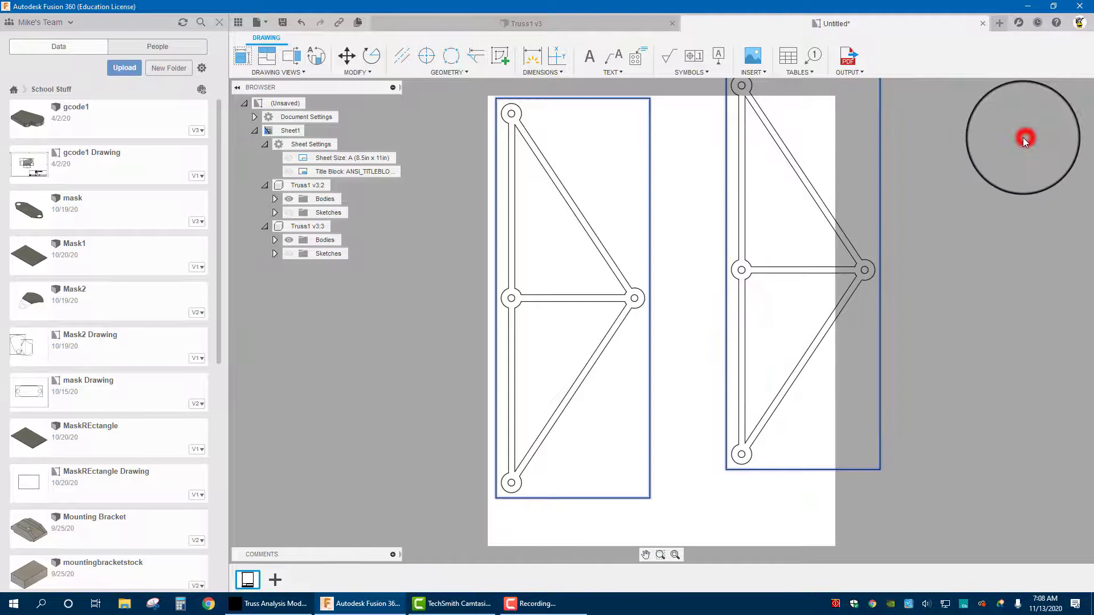
- Move the second rotated truss view fully onto the sheet, level with the first view and near the opposite sheet edge
click(795, 220)
click(752, 272)
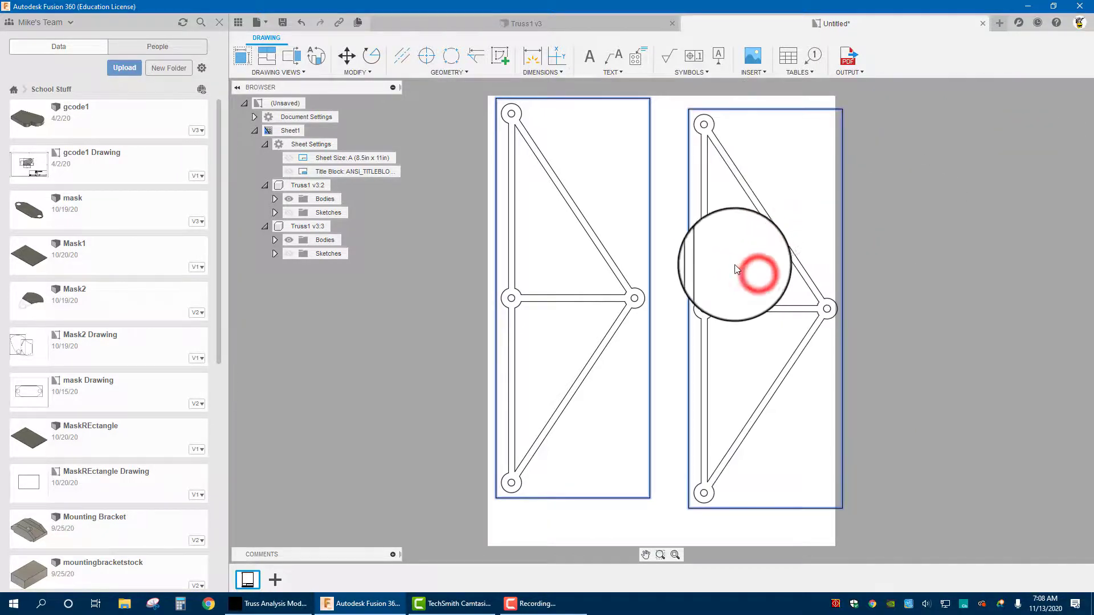
click(765, 310)
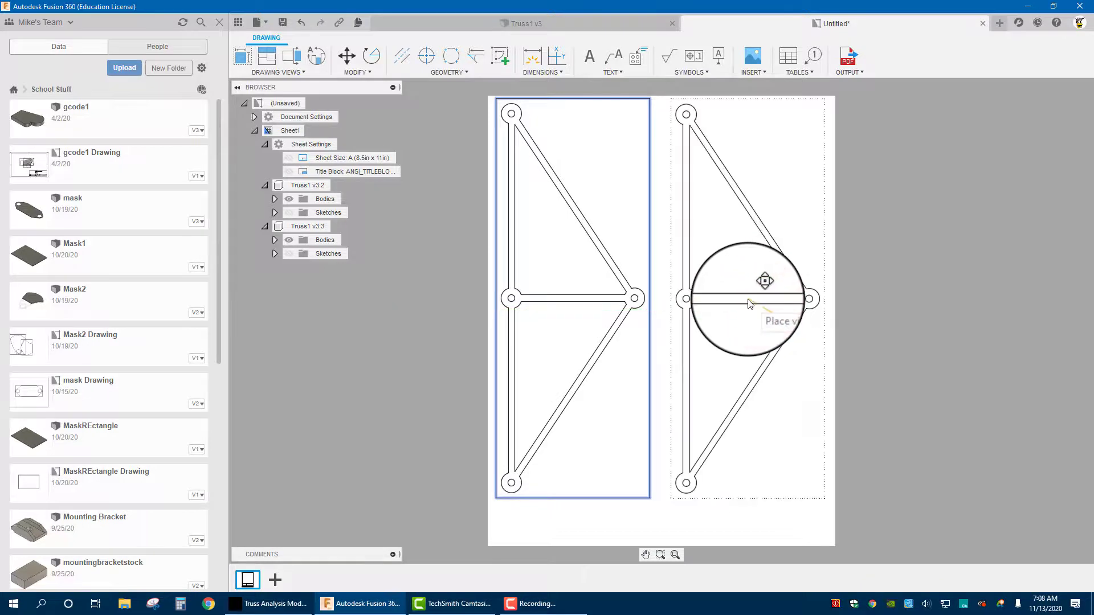
click(835, 197)
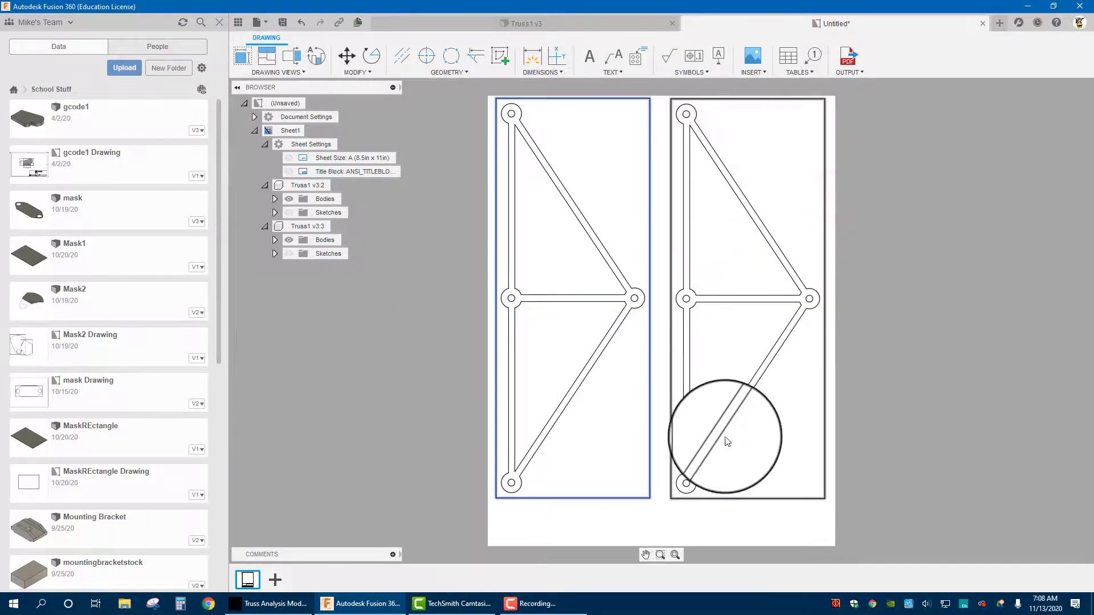
click(720, 500)
click(641, 520)
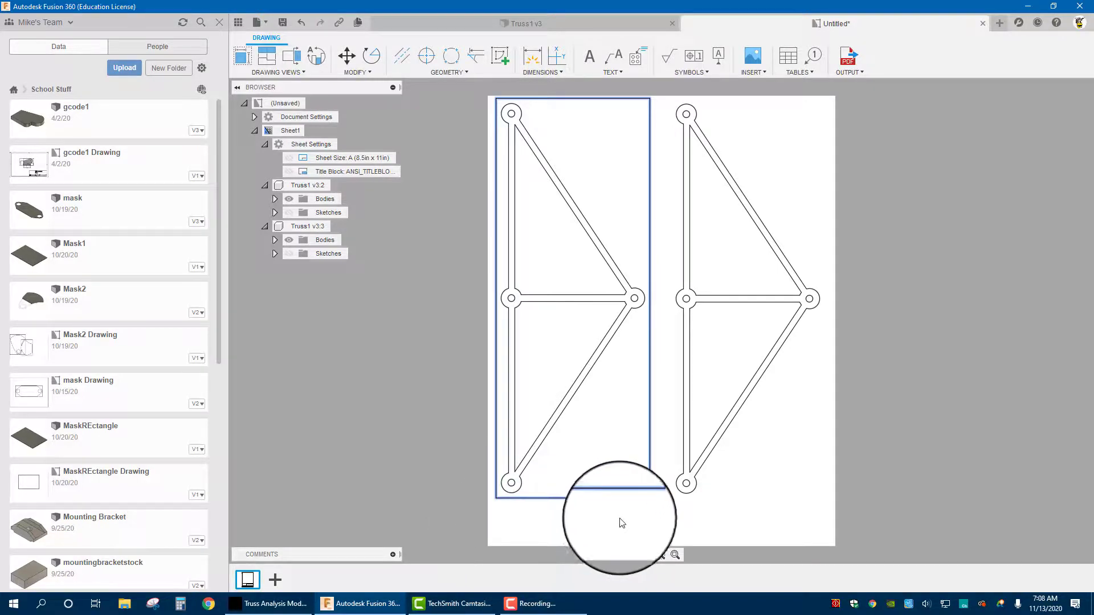
- Save the drawing as Truss1 Drawing and export all sheets to the Desktop as Truss1 Drawing v1.pdf with Open PDF off
click(282, 26)
click(716, 246)
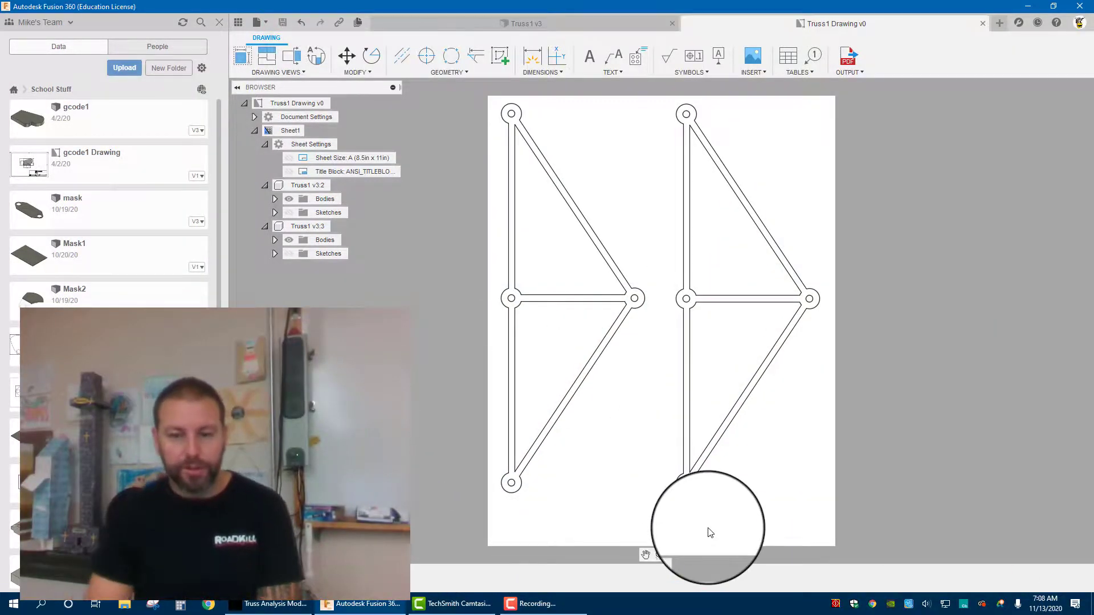
click(849, 60)
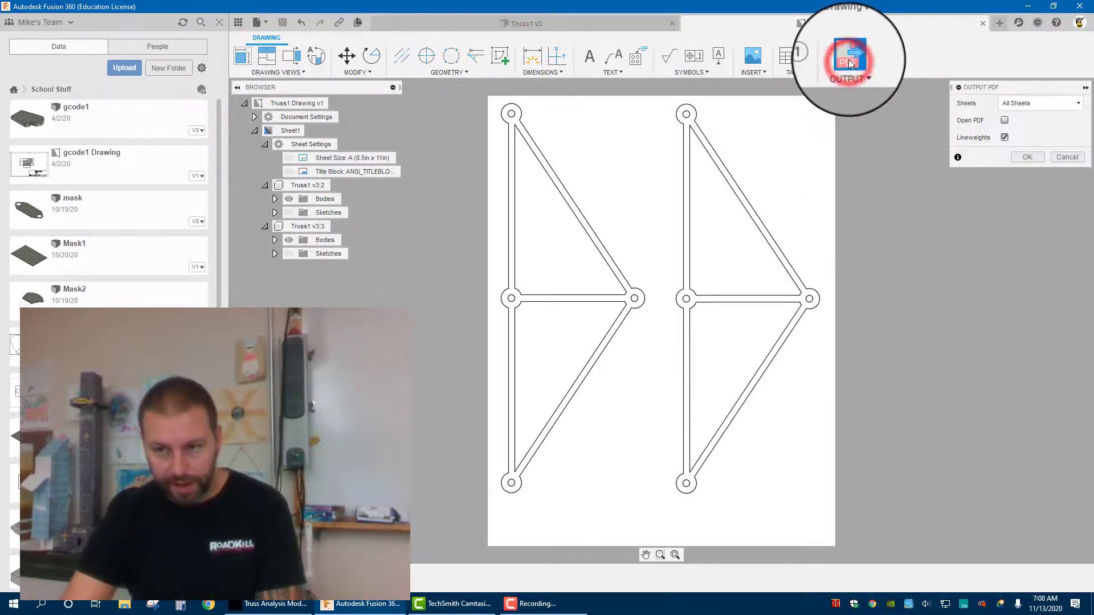
click(1004, 120)
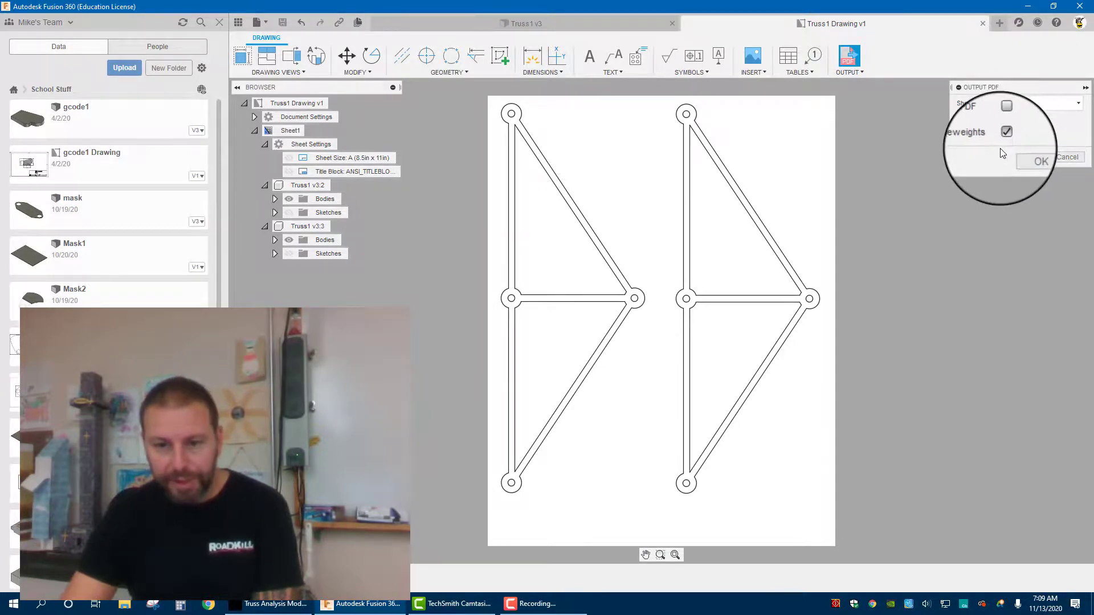
click(1027, 156)
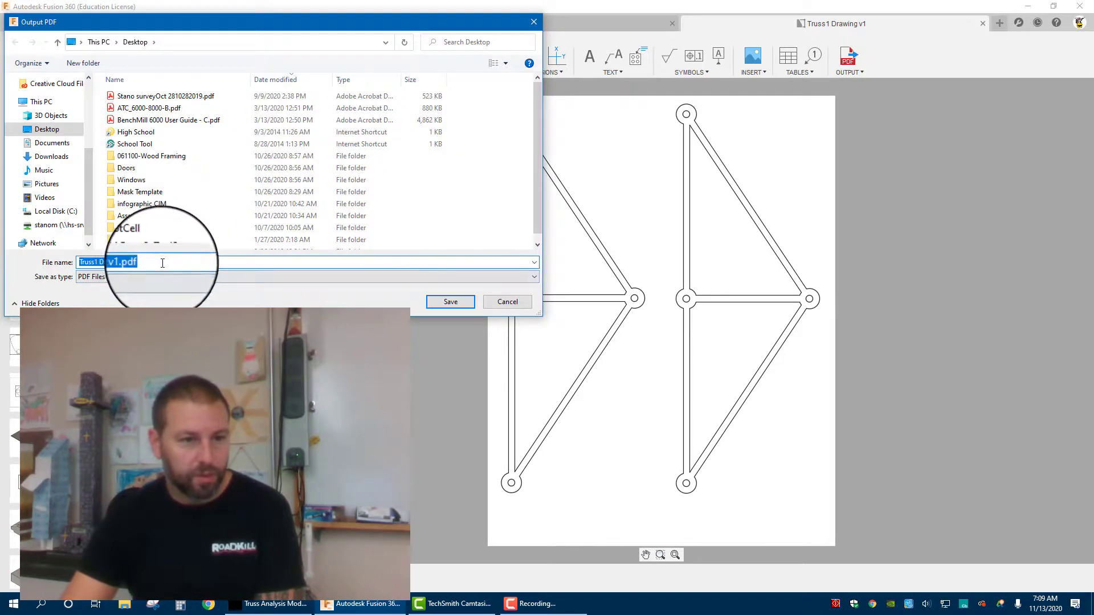
click(445, 302)
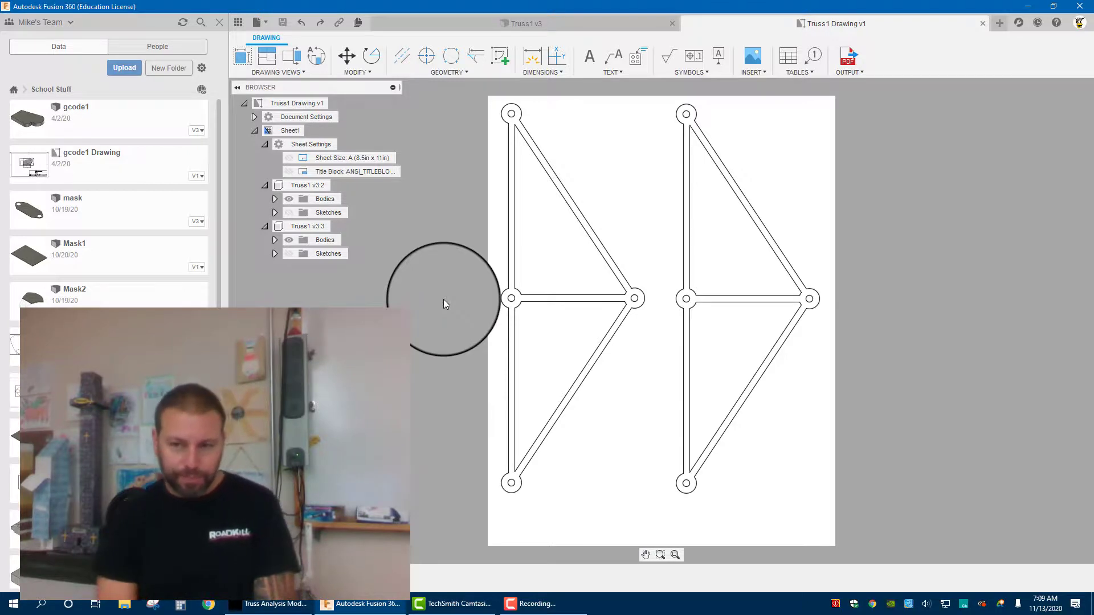
- Switch to the Windows desktop, move the exported Truss1 Drawing v1 PDF to an empty area and open it in Adobe Acrobat Reader
click(1027, 6)
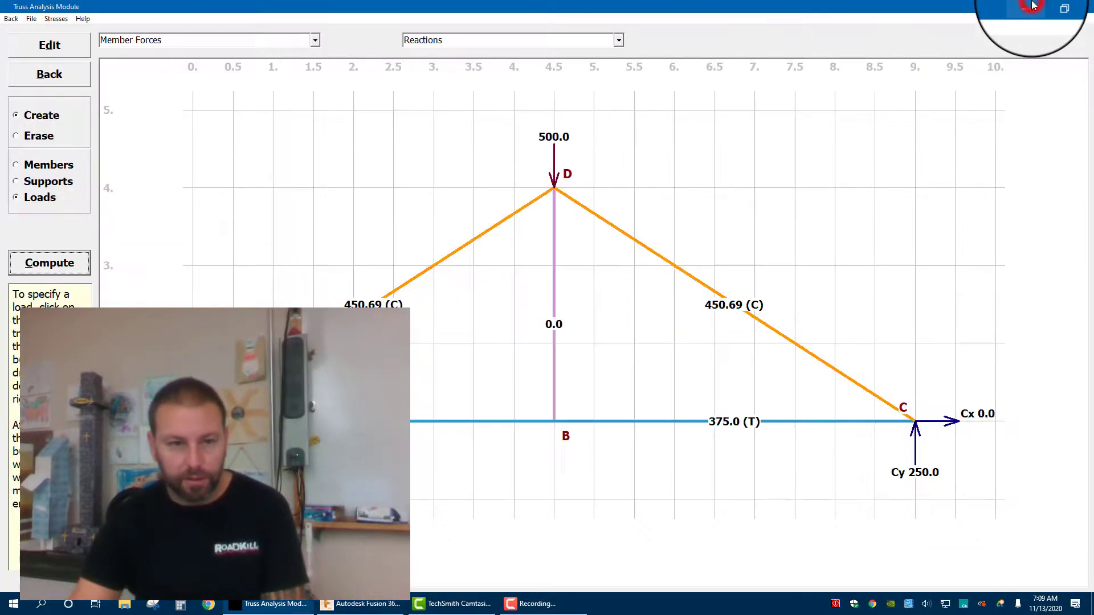
click(1027, 6)
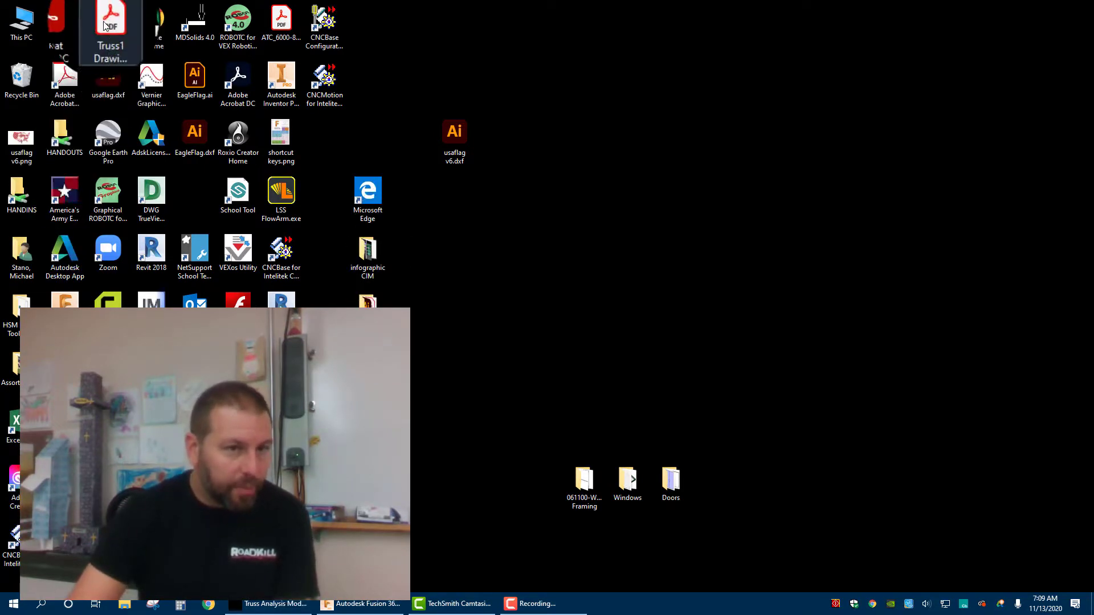
mouse_move(108, 22)
mouse_down()
mouse_move(548, 197)
mouse_move(584, 197)
mouse_up()
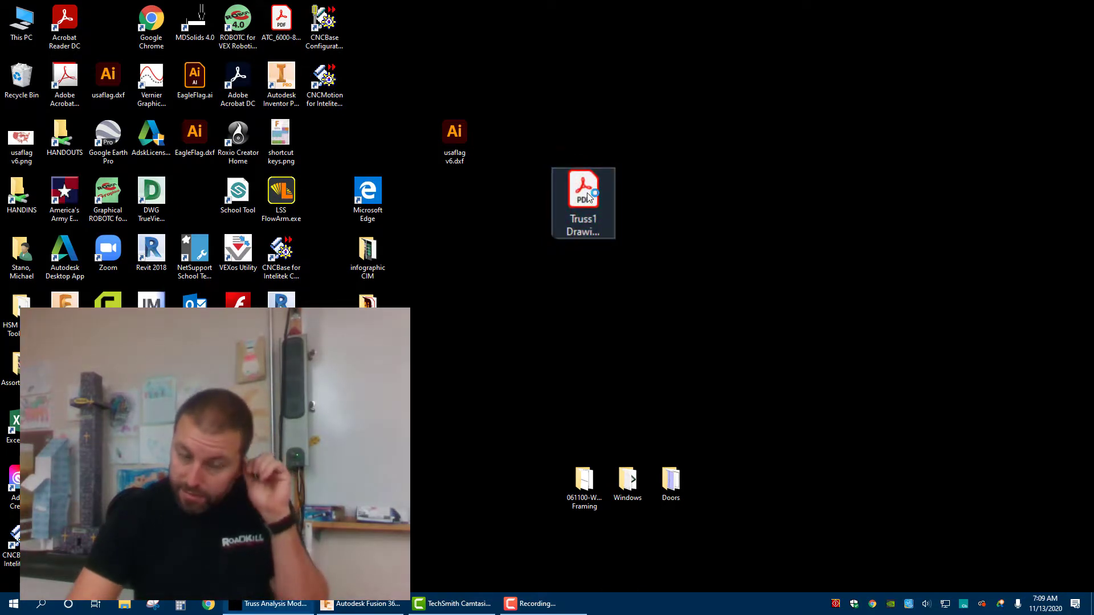
double_click(588, 197)
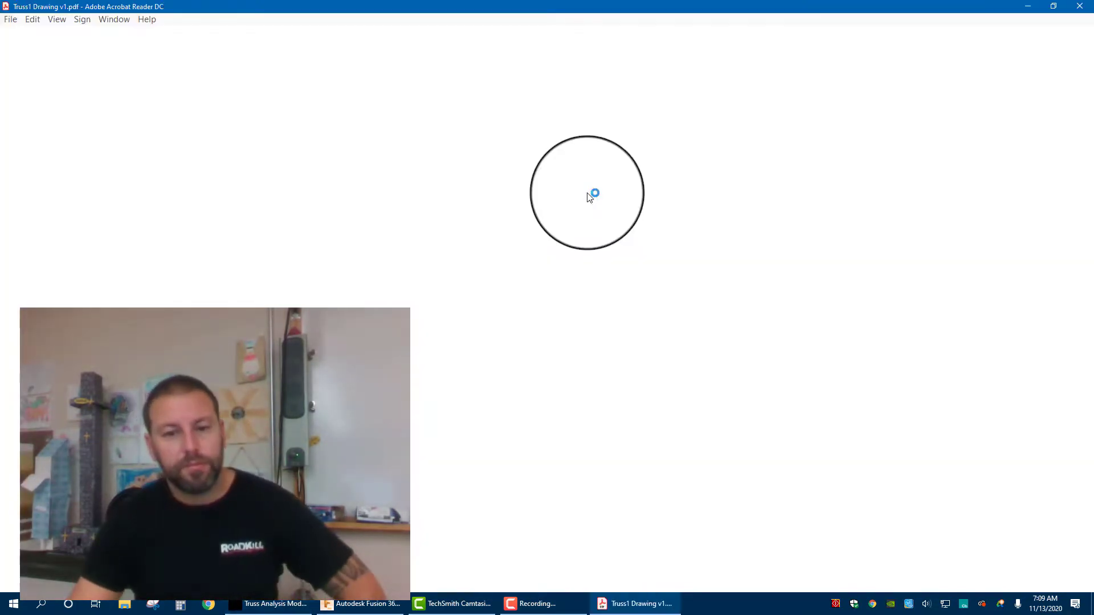